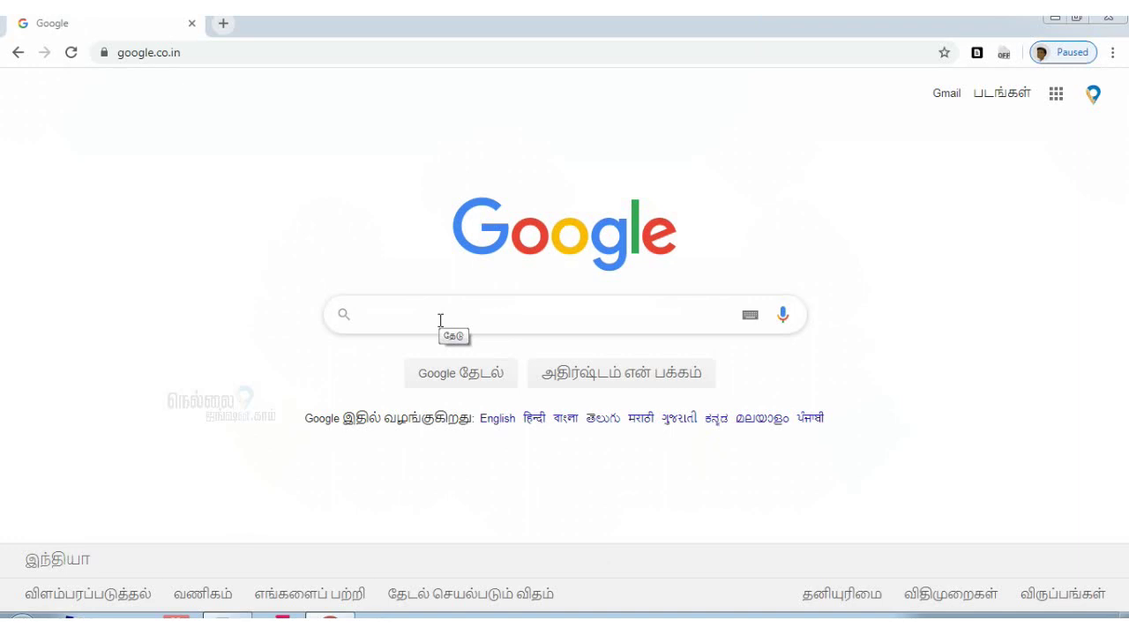
Search Google for 'tnpsc' to find the official TNPSC website
left_click(441, 320)
type("tnpsc")
key("Return")
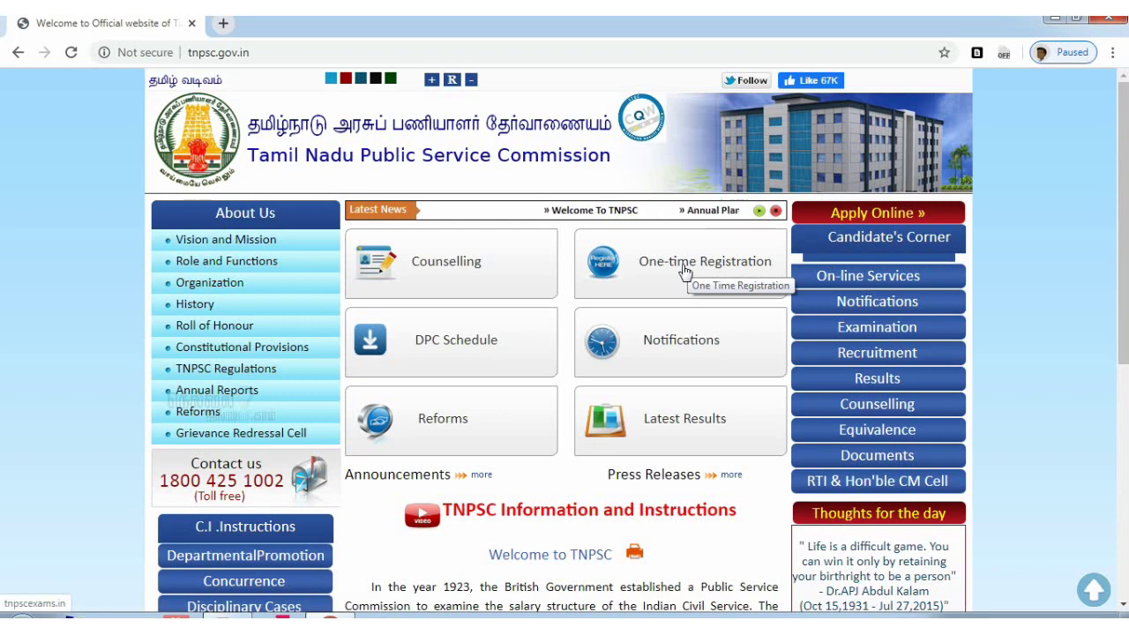
Go to the One-time Registration portal, accept the external-site notice, and switch to English
left_click(686, 271)
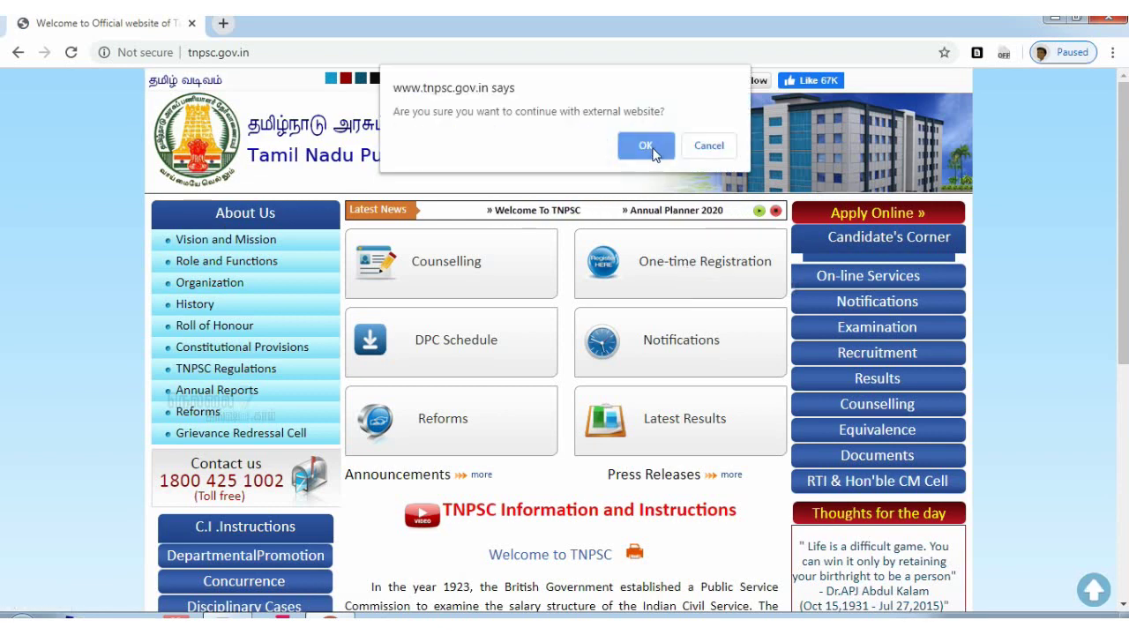
left_click(646, 147)
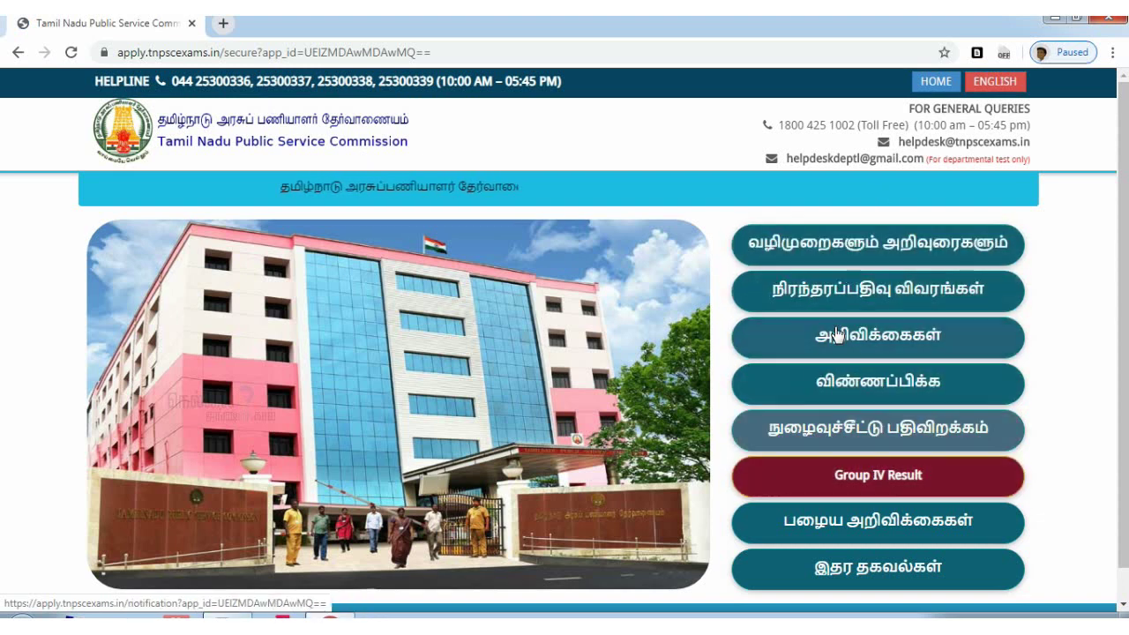
left_click(998, 84)
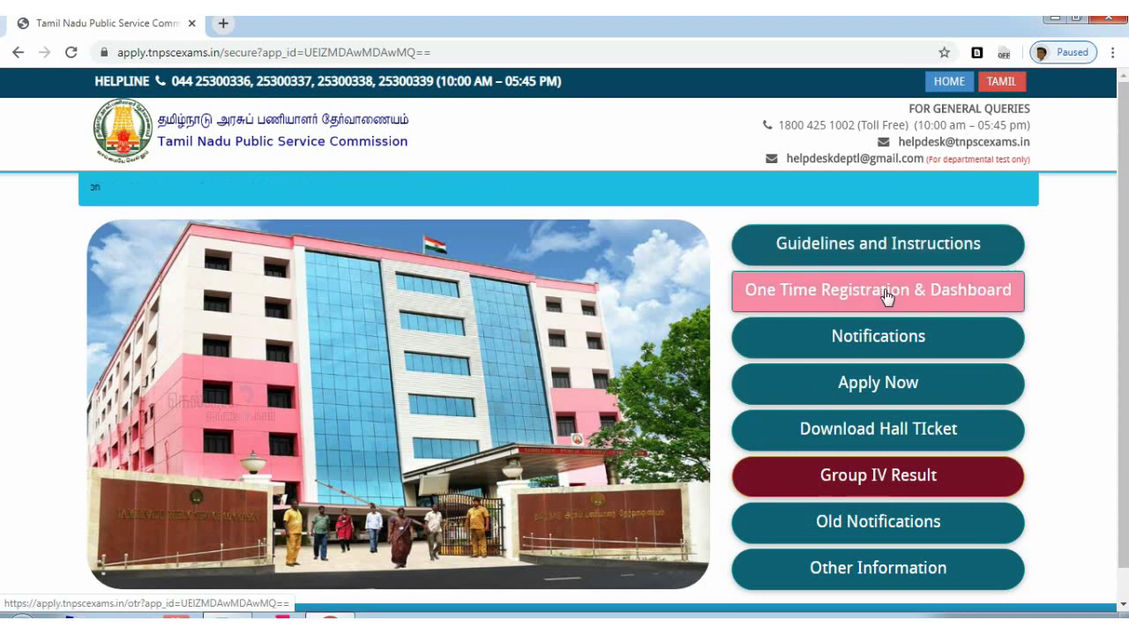
left_click(817, 300)
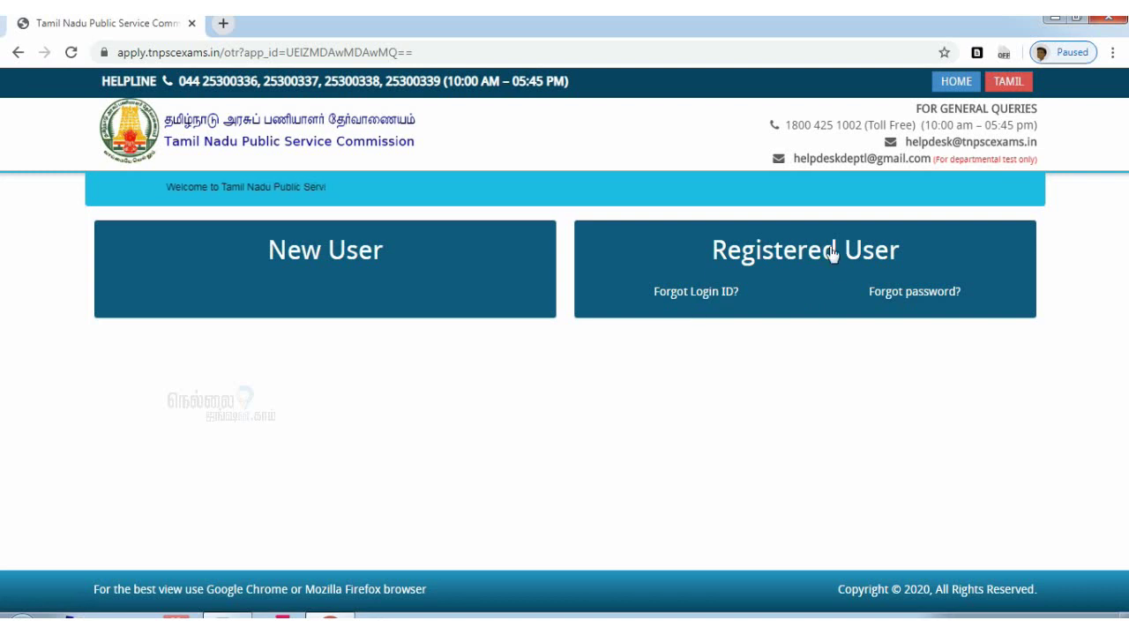
Start a New User registration and clear the autofilled Login ID
left_click(345, 267)
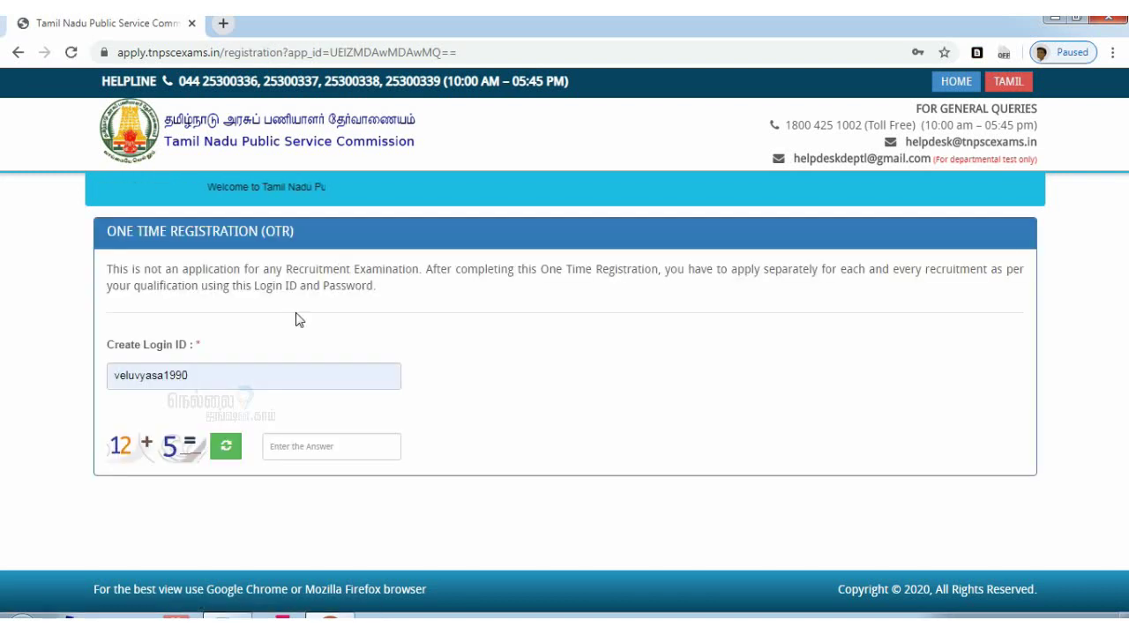
left_click(228, 369)
key("ctrl+a")
key("BackSpace")
left_click(614, 398)
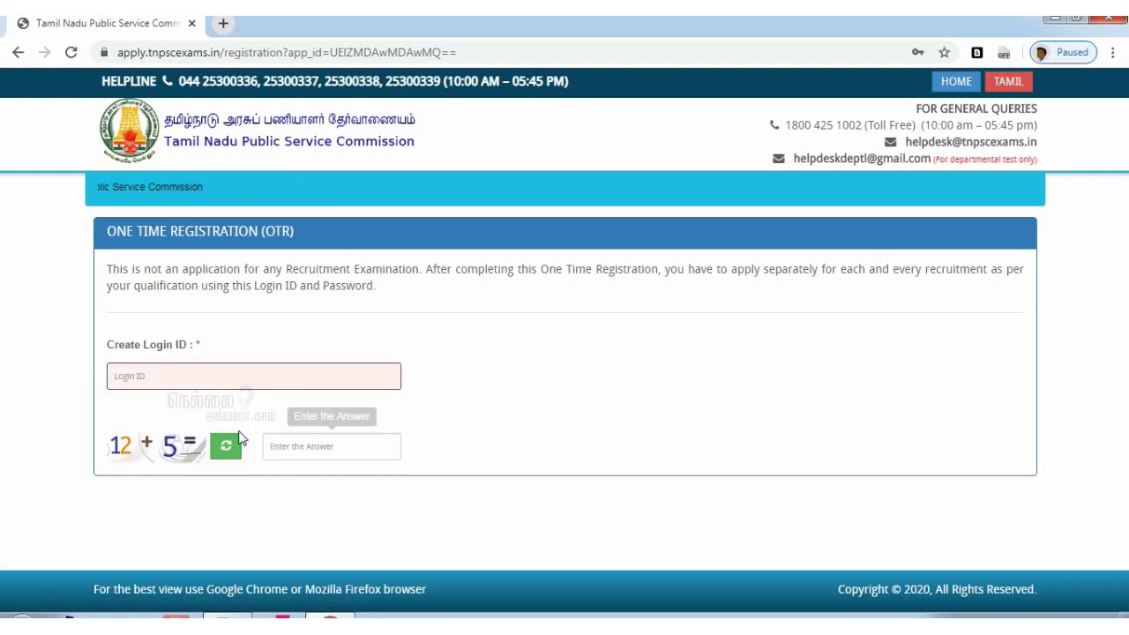
left_click(221, 382)
Enter a new login ID, answer the captcha sum, and check its availability
type("nellai")
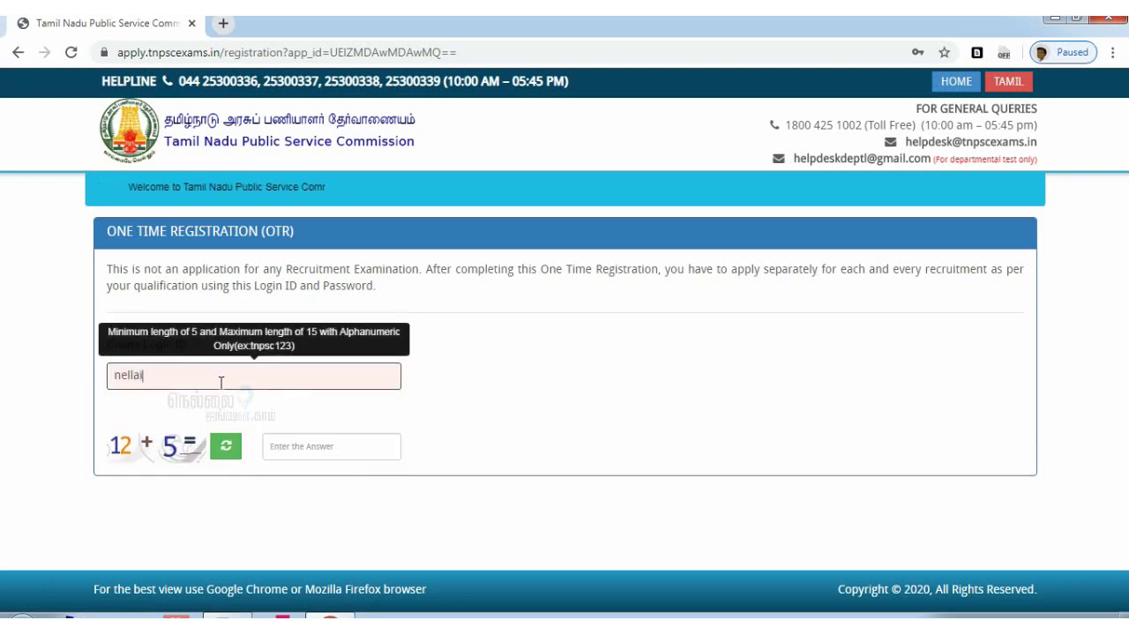
key("ctrl+a")
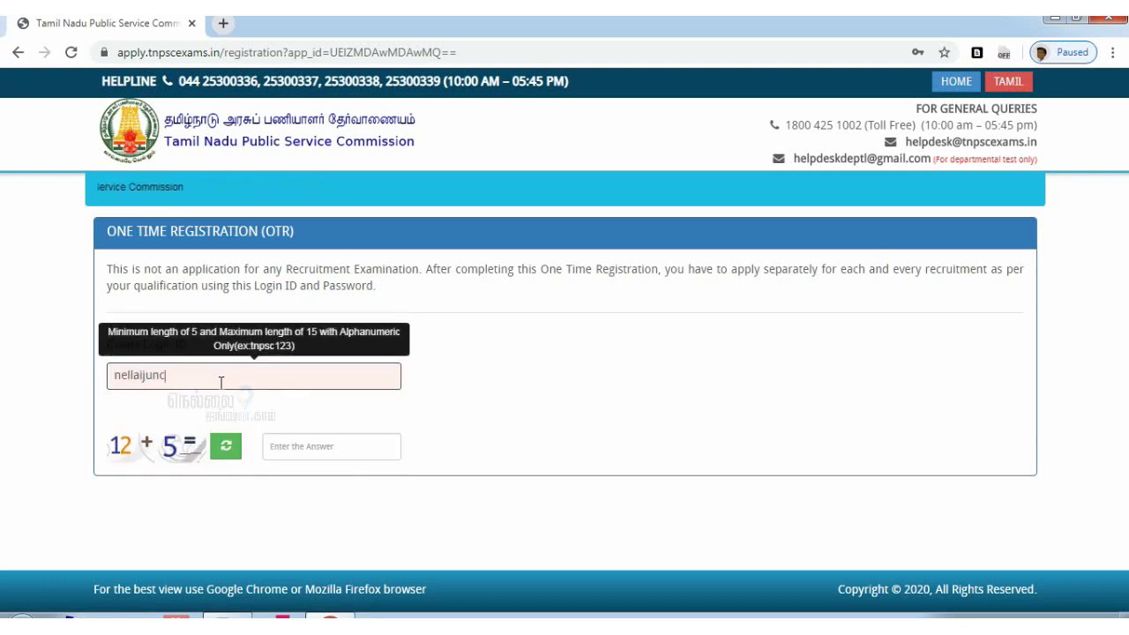
type("ellaijuncti")
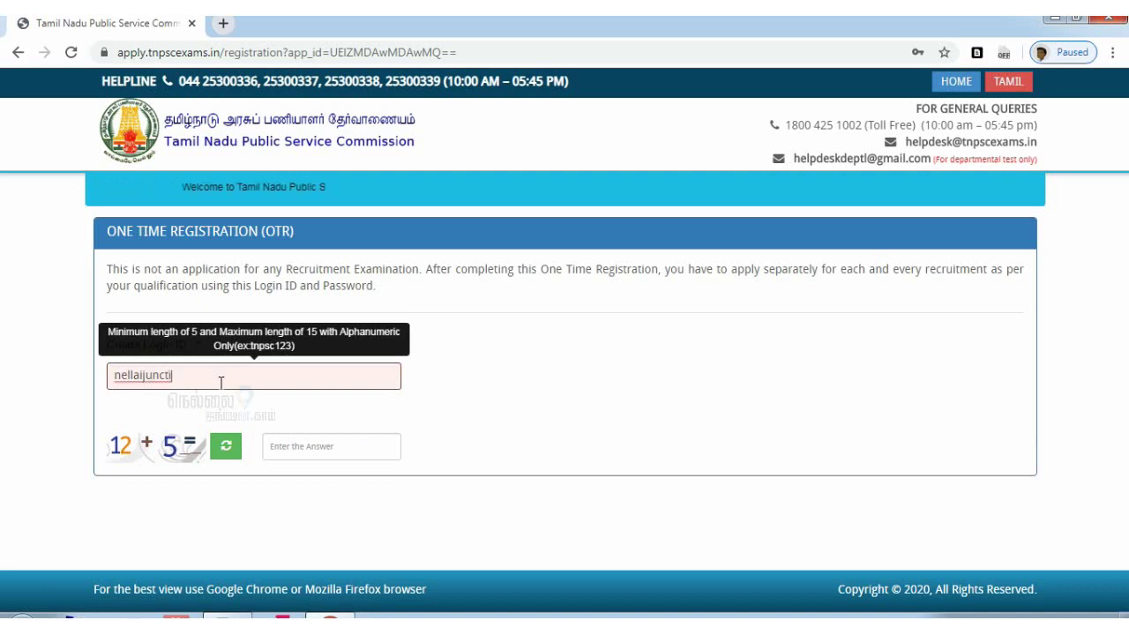
type("on")
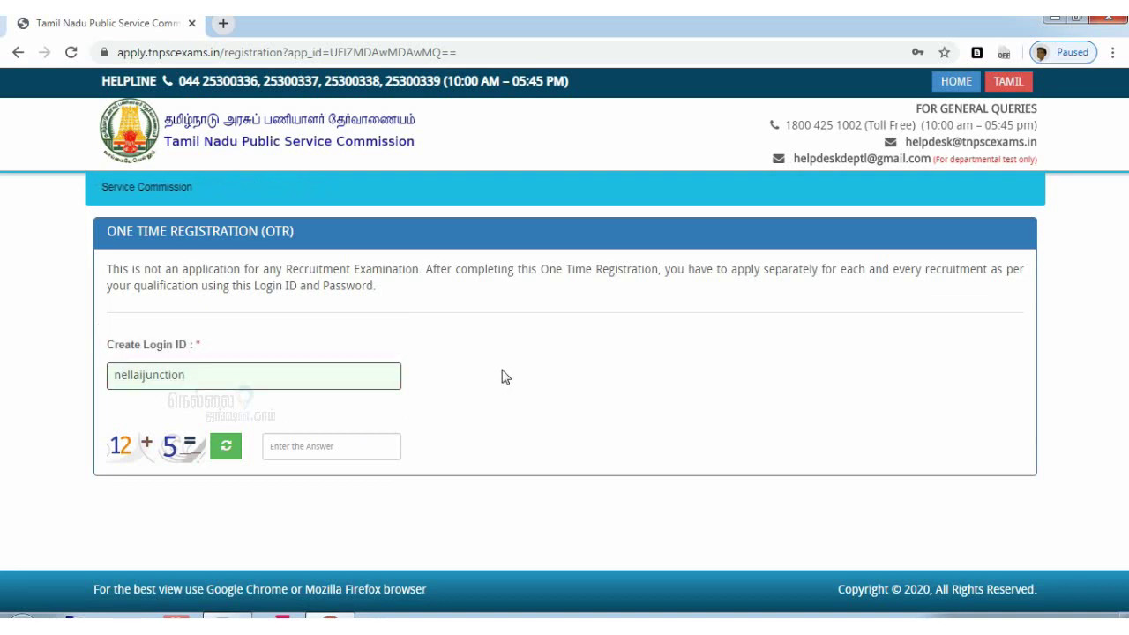
left_click(505, 378)
left_click(312, 446)
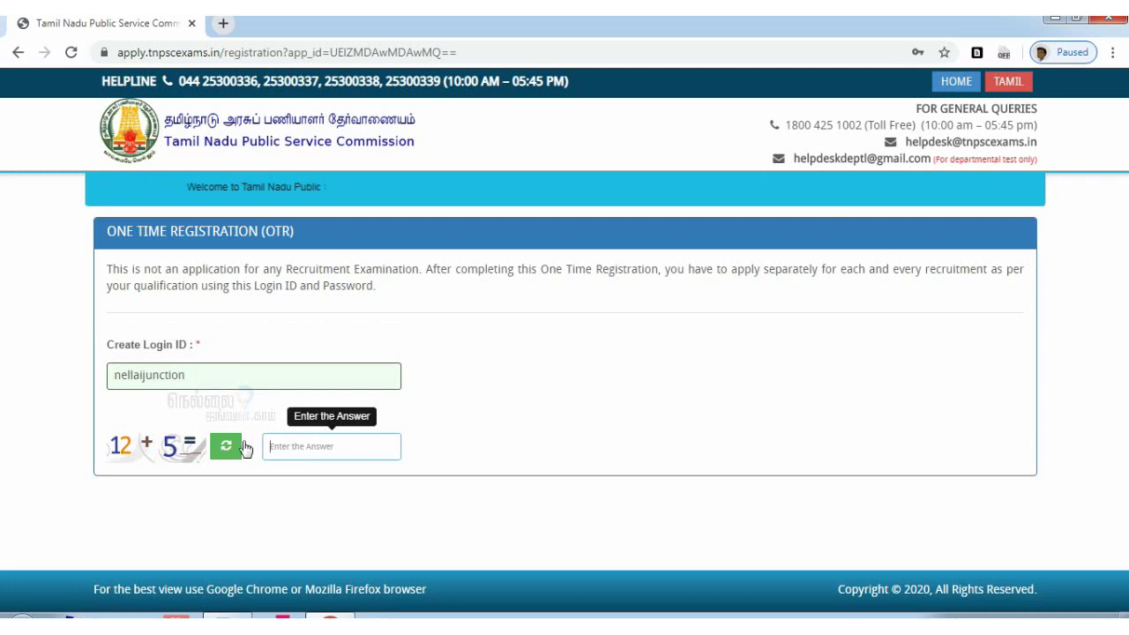
type("17")
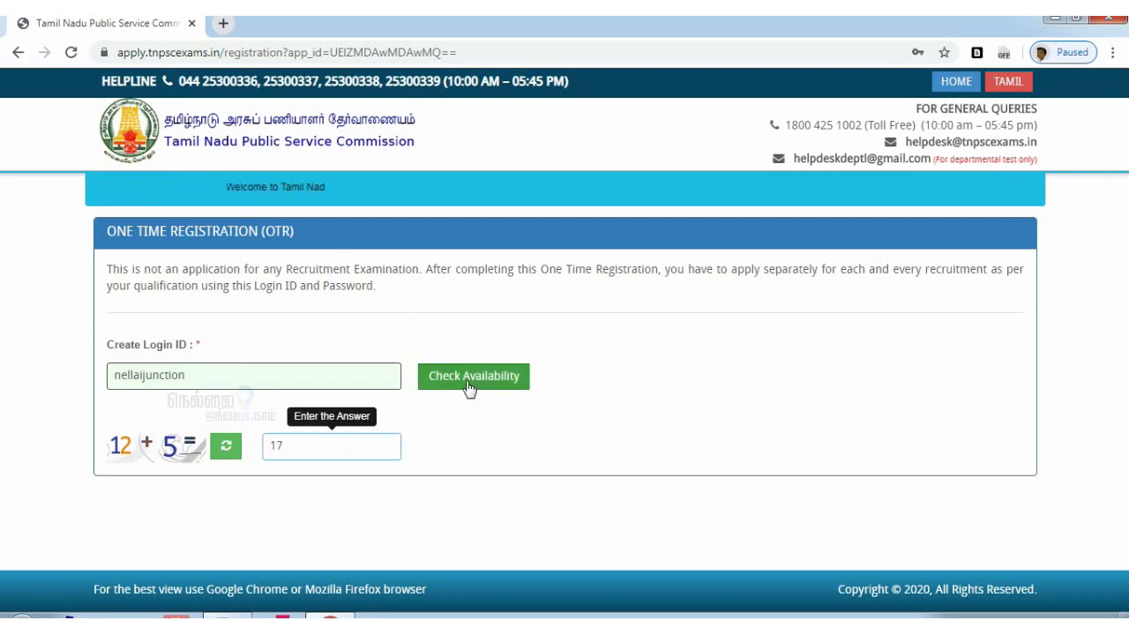
left_click(469, 377)
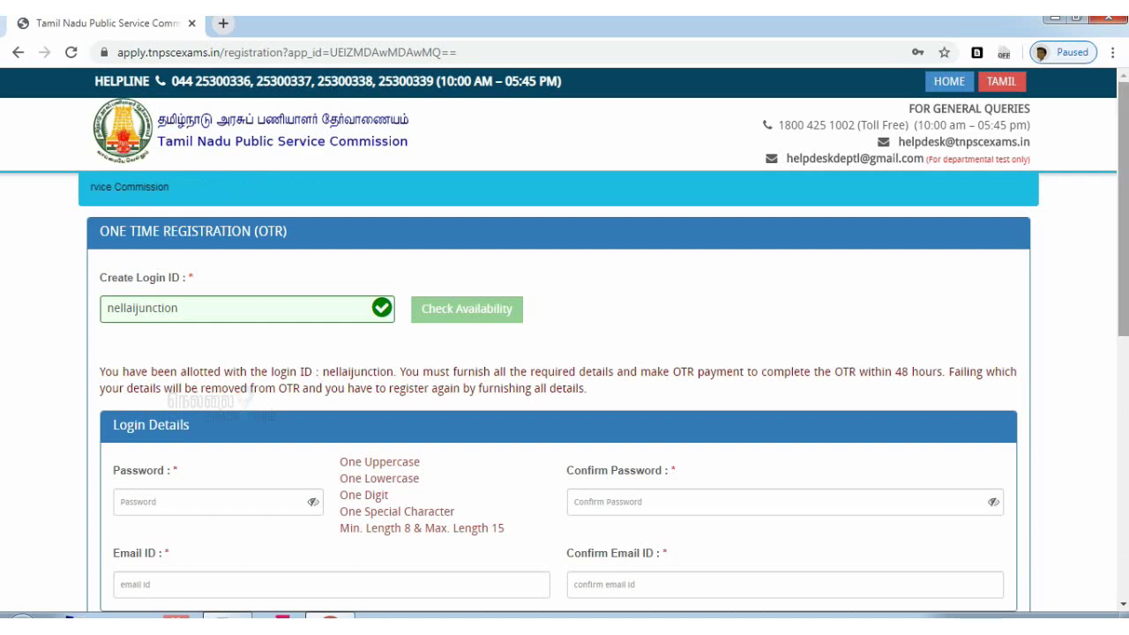
Try an initial password, dismissing the mismatch and password-rule warnings
scroll(1125, 176, "down", 2)
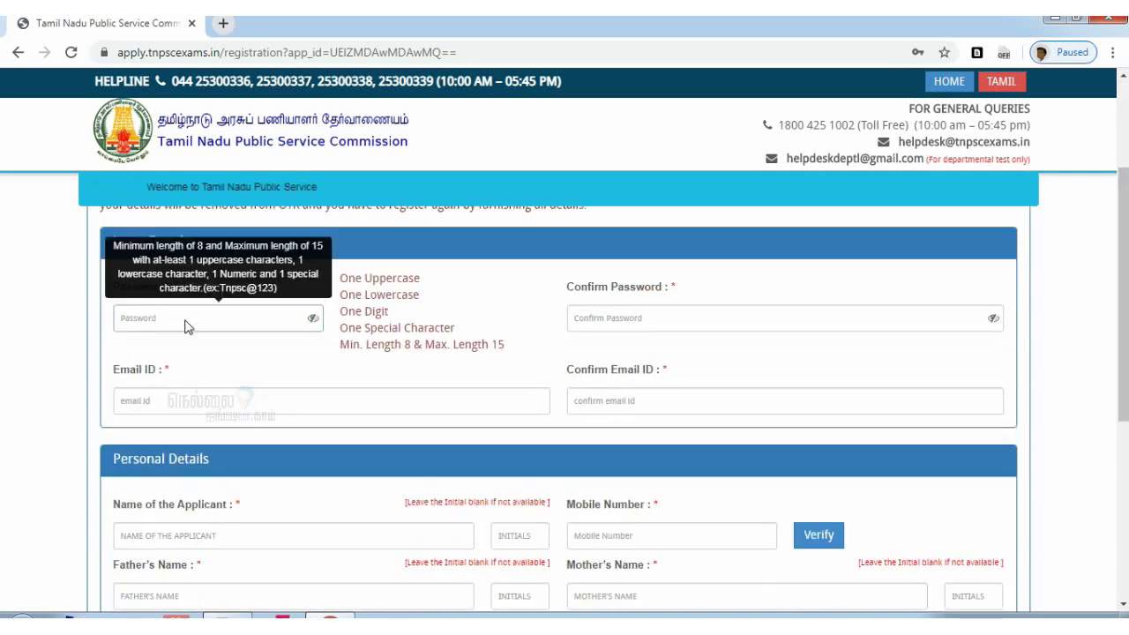
left_click(157, 320)
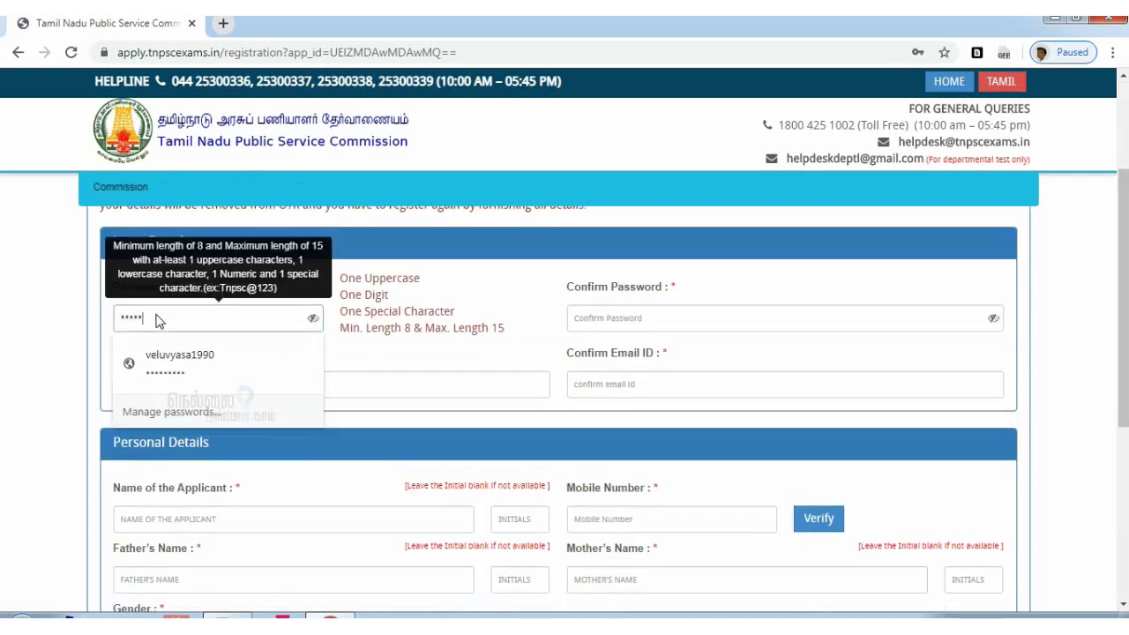
left_click(671, 309)
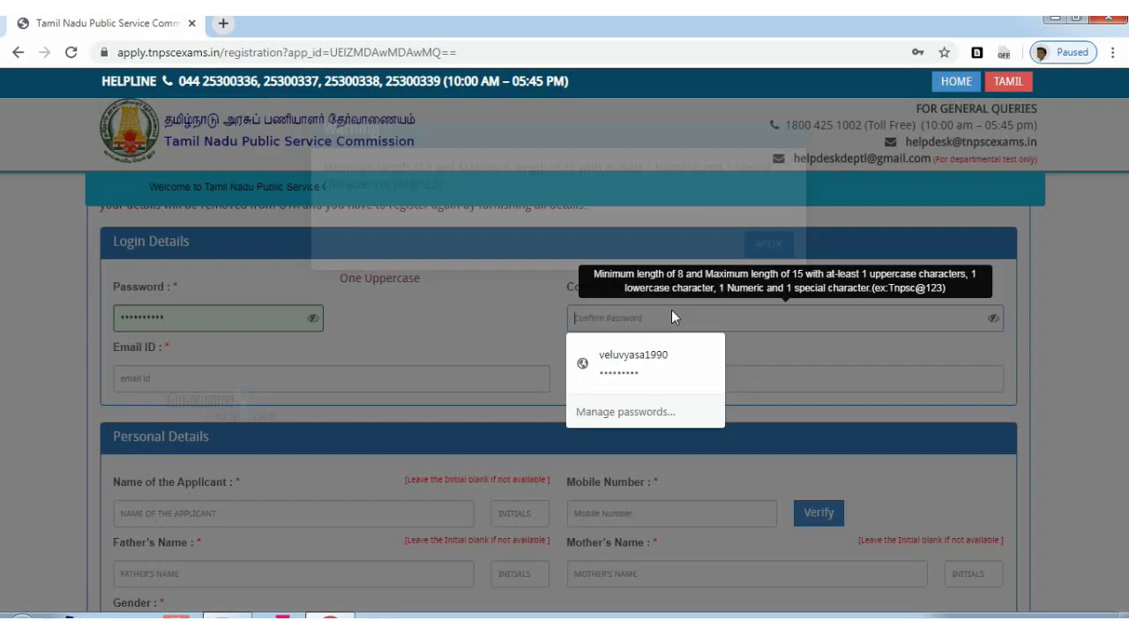
left_click(762, 263)
left_click(661, 320)
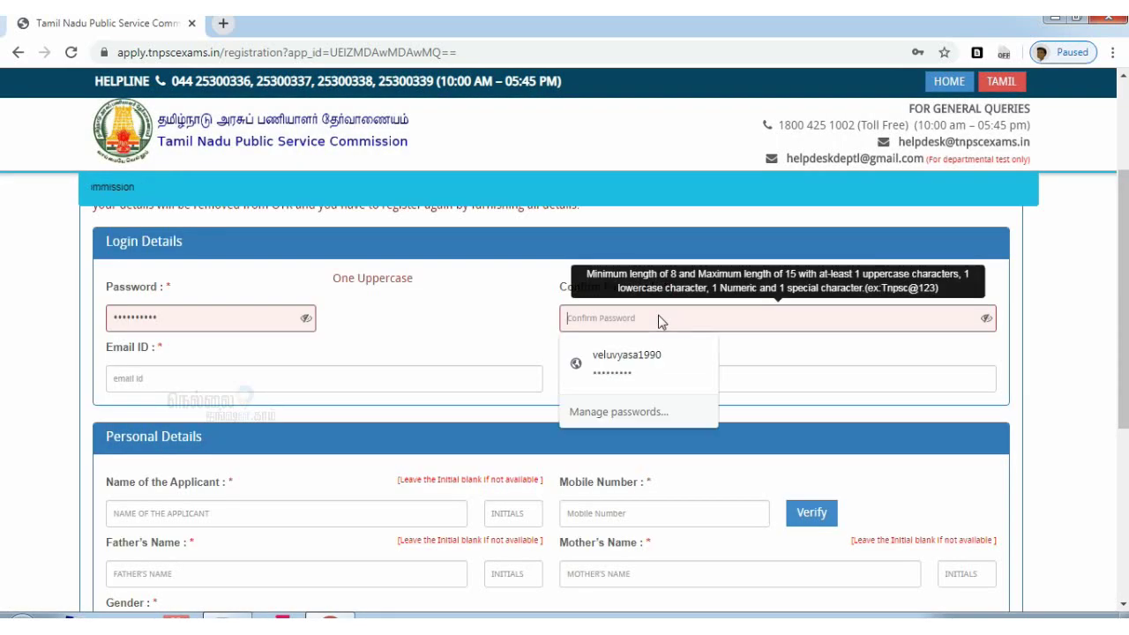
left_click(202, 307)
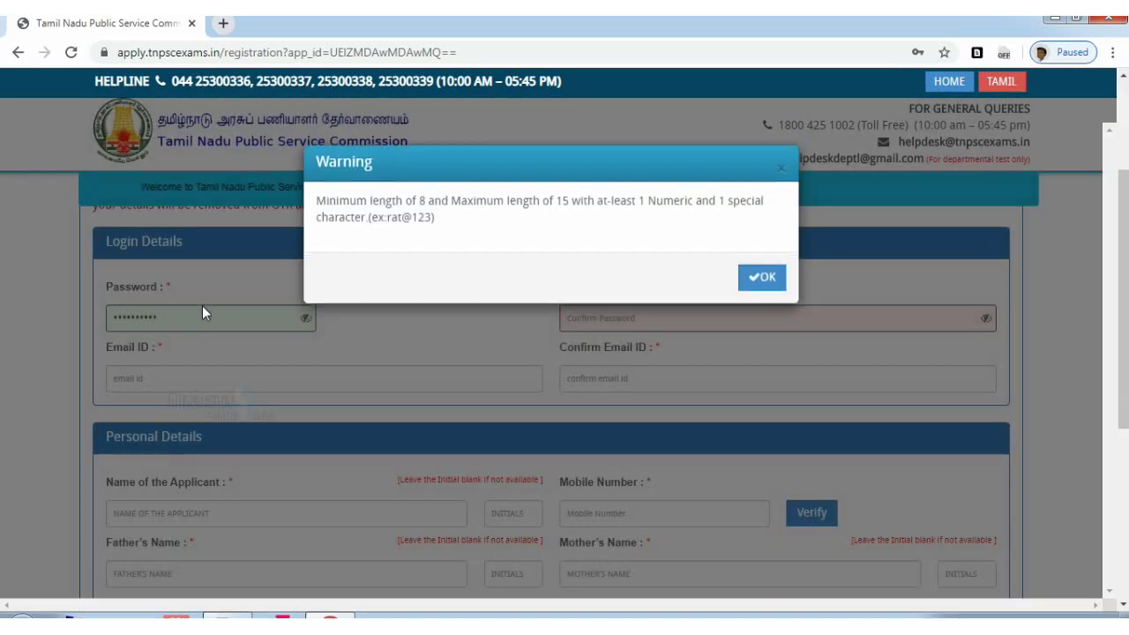
left_click(771, 280)
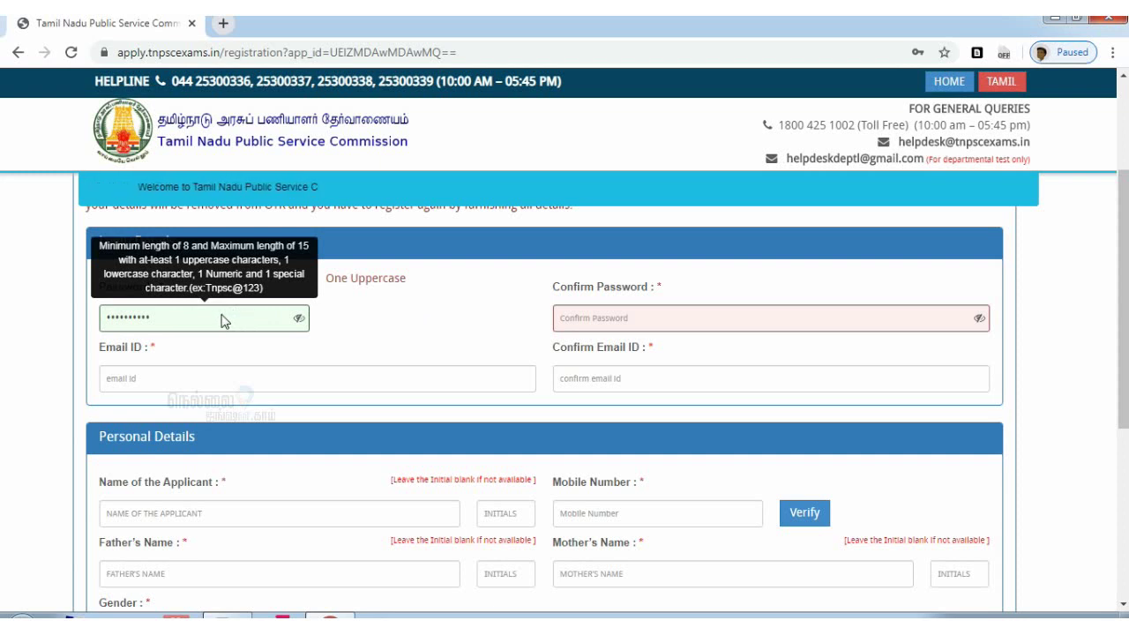
Replace it with a rule-compliant password entered in both password fields
key("BackSpace")
key("BackSpace")
key("BackSpace")
key("BackSpace")
key("BackSpace")
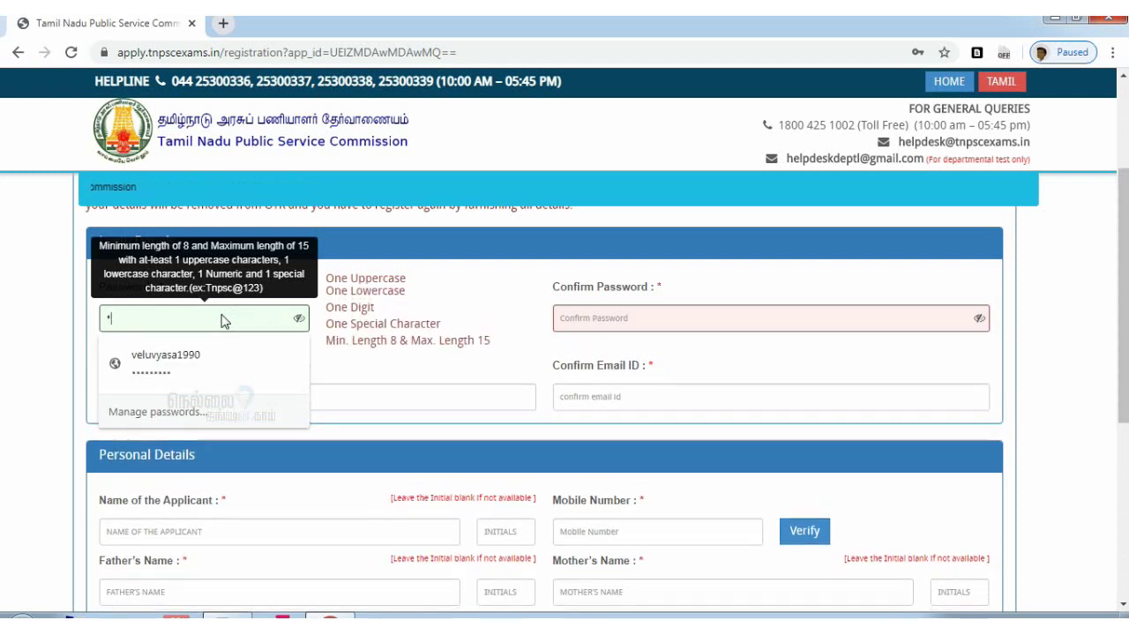
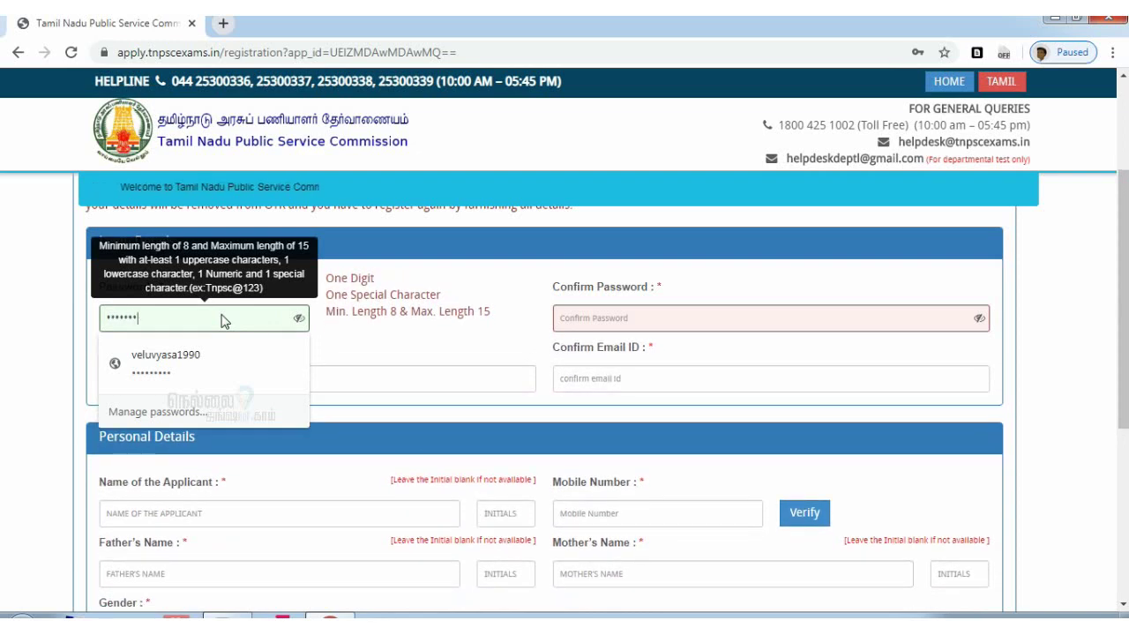
left_click(657, 321)
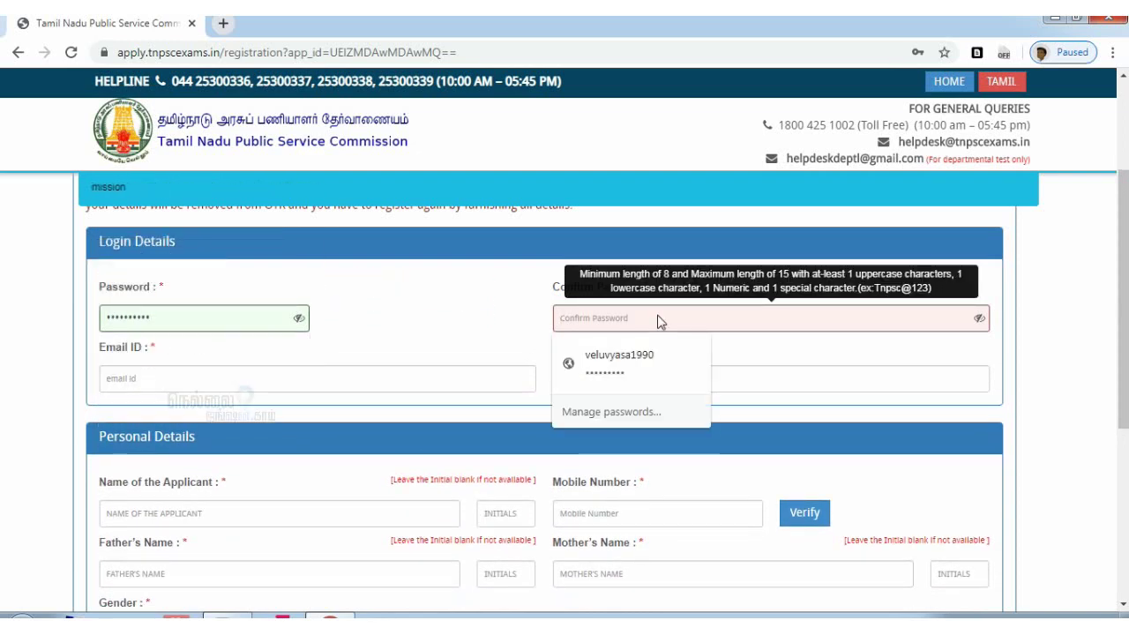
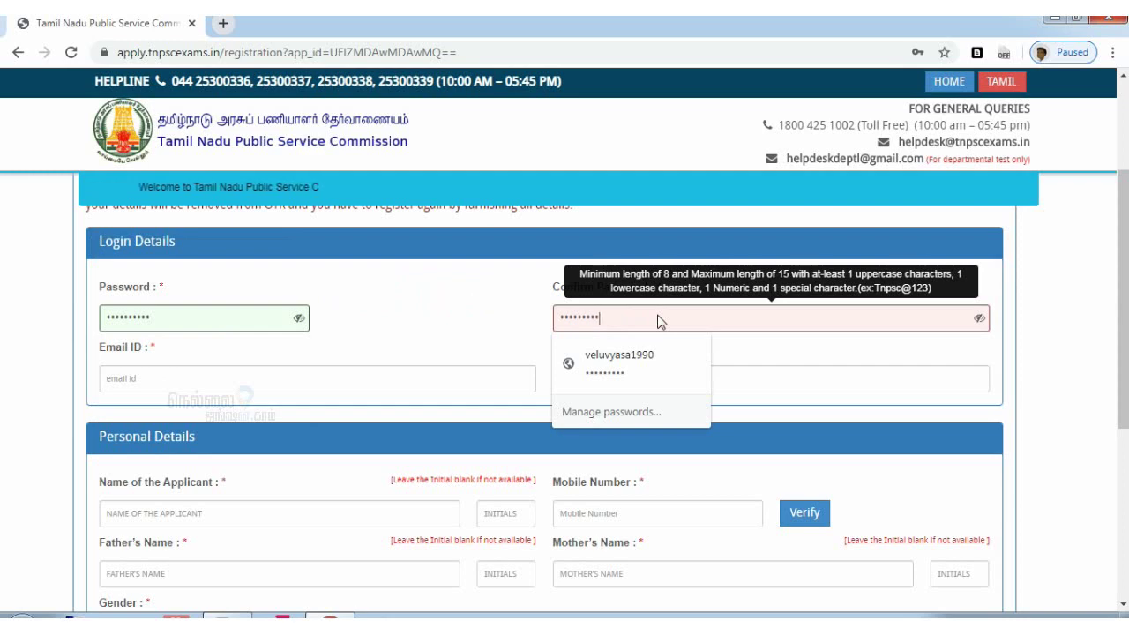
key("Tab")
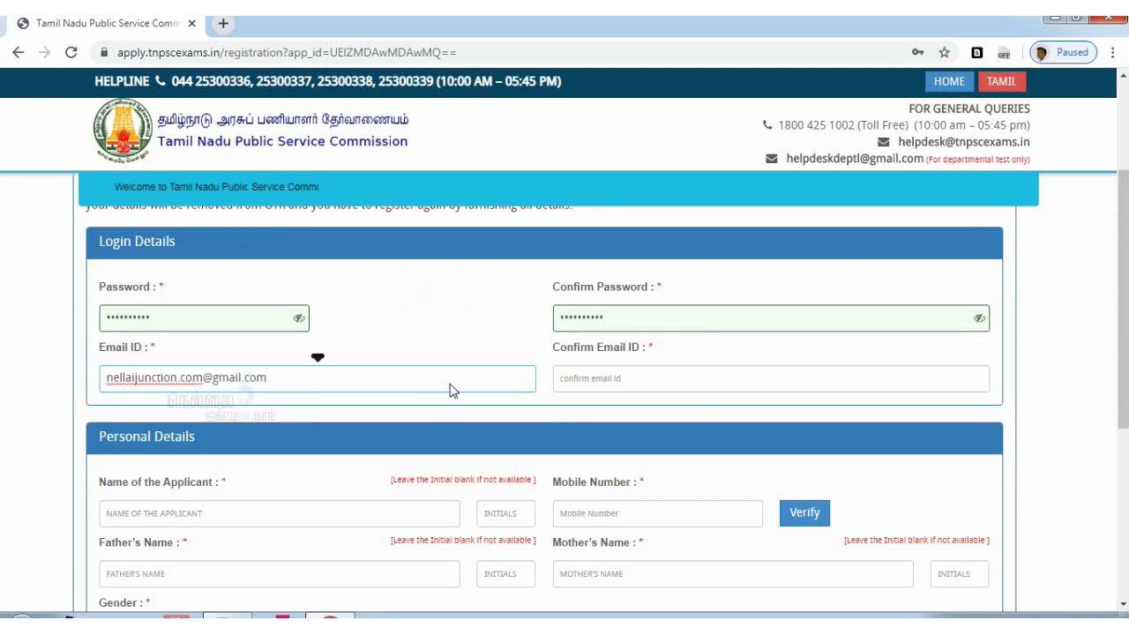
Fill in the applicant's e-mail address in both Email ID fields
left_click(610, 383)
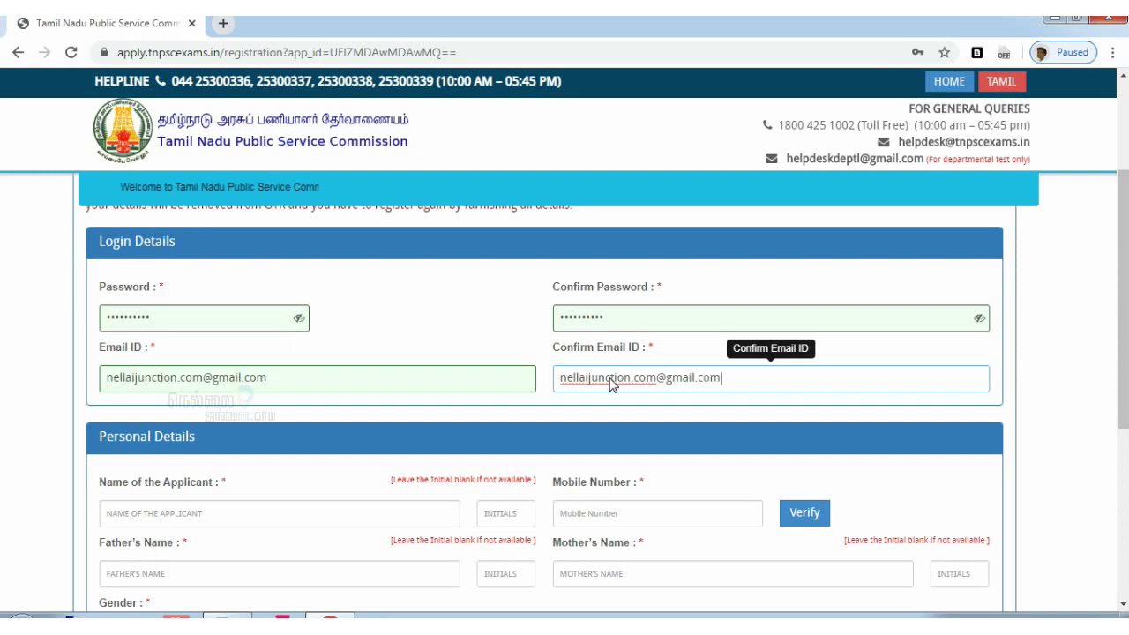
left_click(275, 518)
scroll(275, 375, "down", 3)
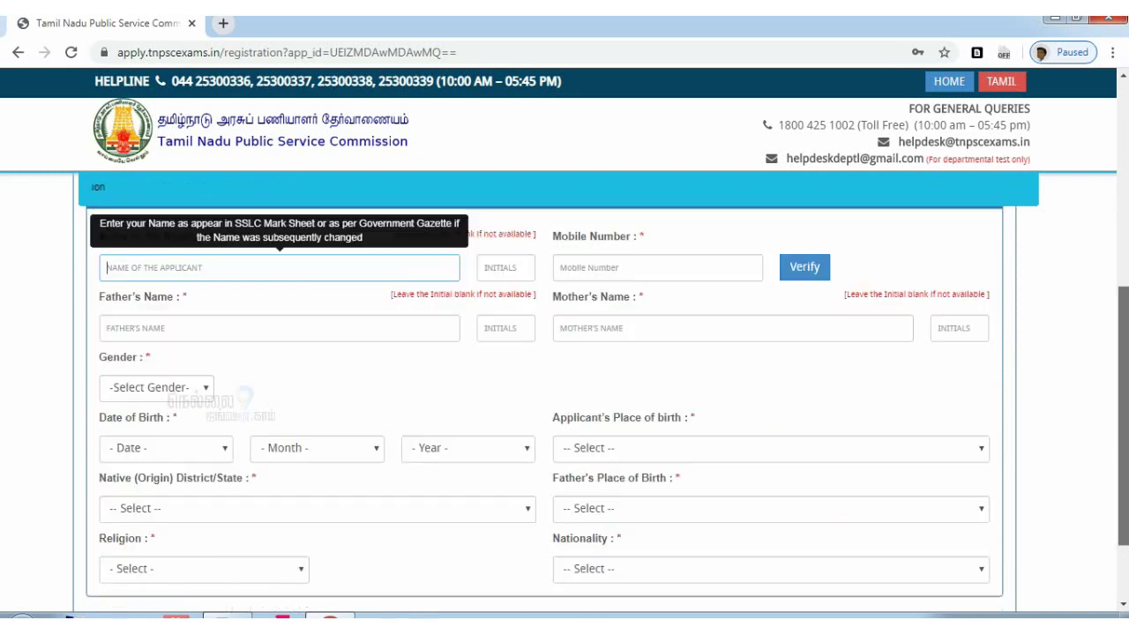
Enter the applicant's name and initial
scroll(275, 375, "up", 1)
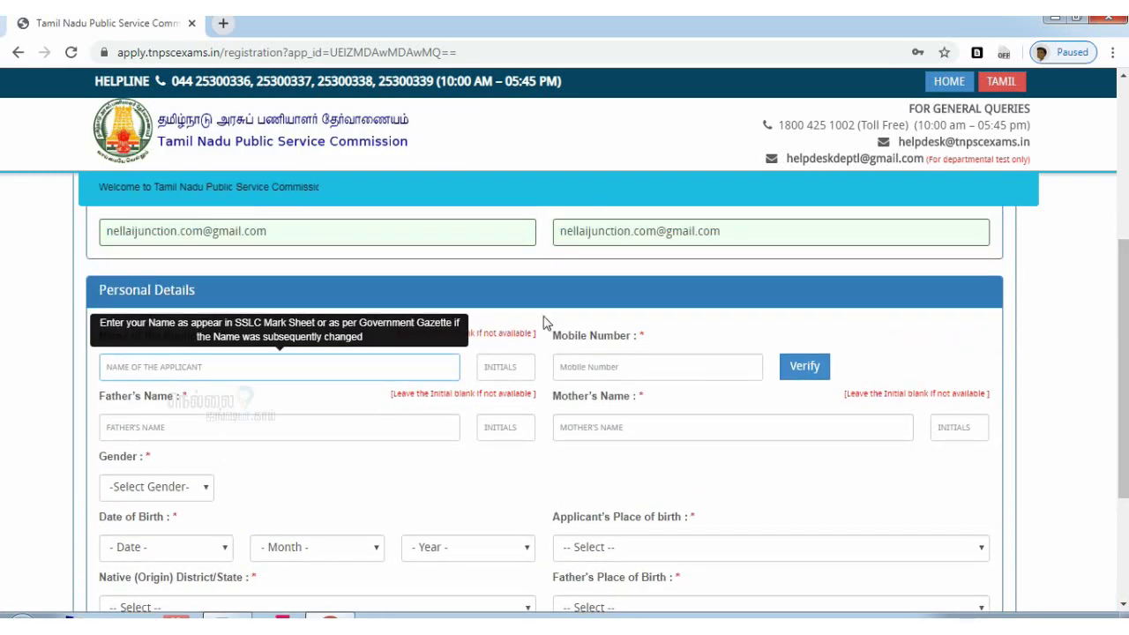
left_click(544, 323)
left_click(179, 375)
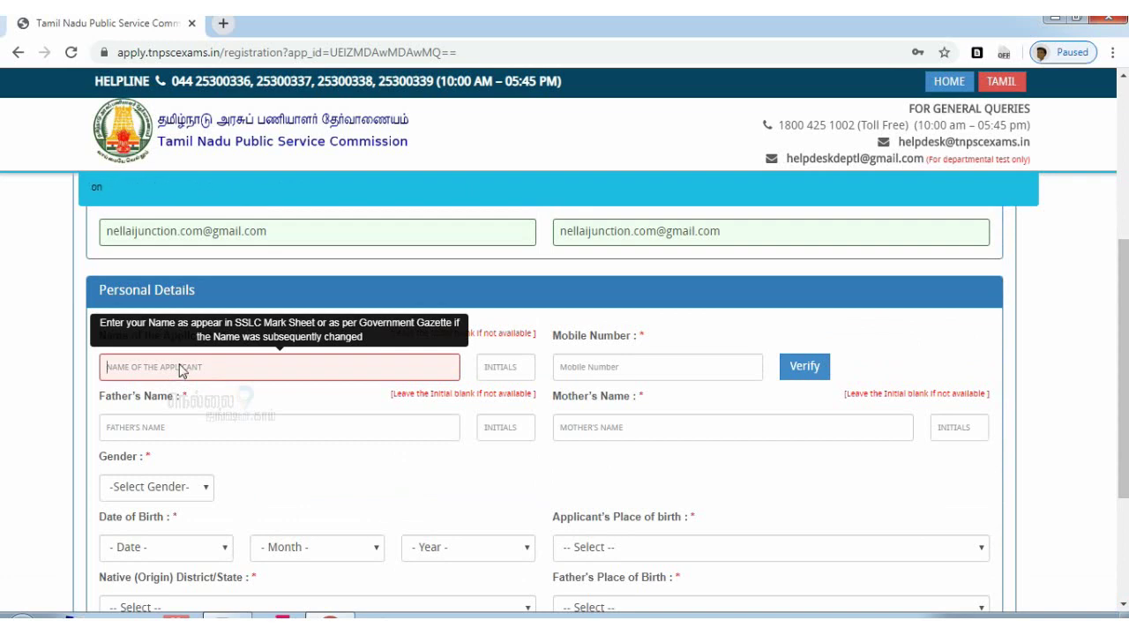
type("NELLAIAPPAN")
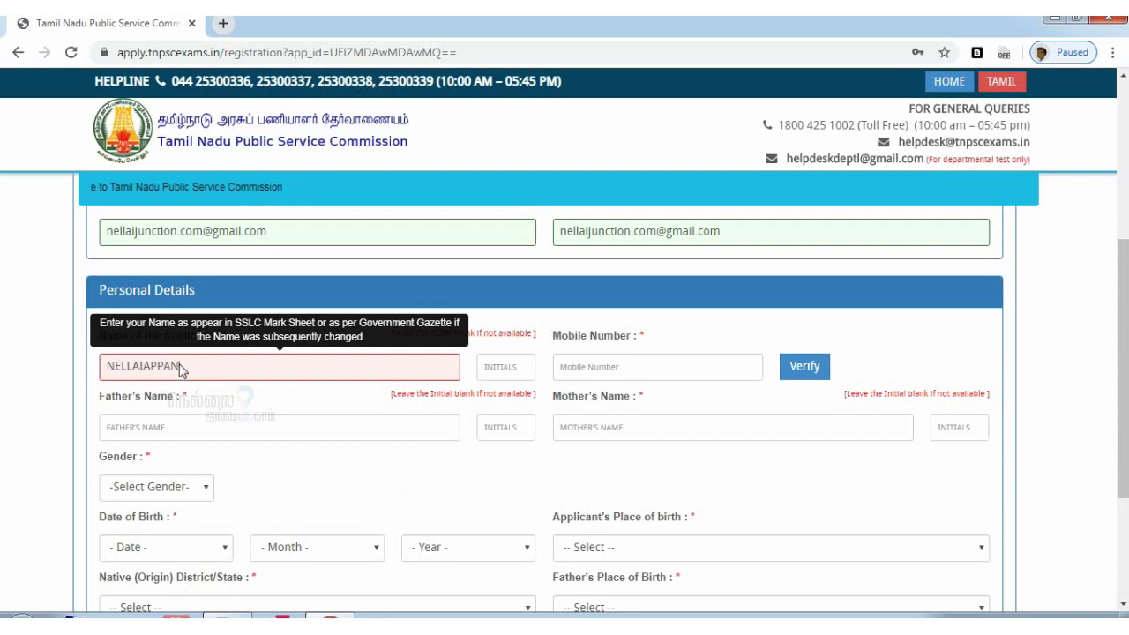
left_click(499, 367)
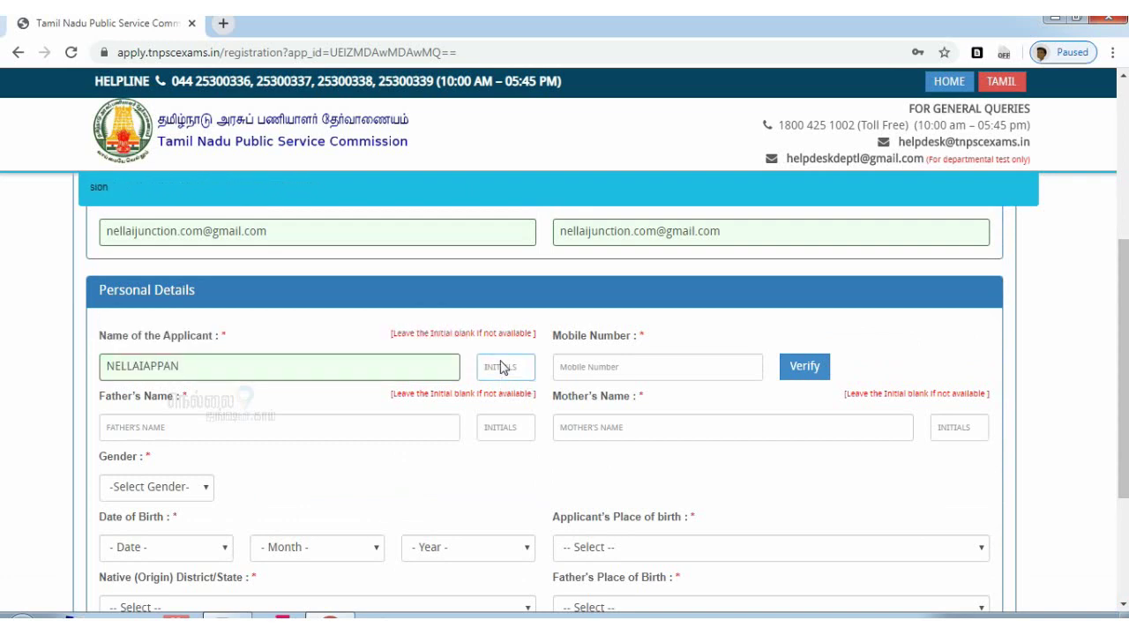
type("X")
Enter the applicant's mobile number and confirm sending the verification OTP
left_click(574, 379)
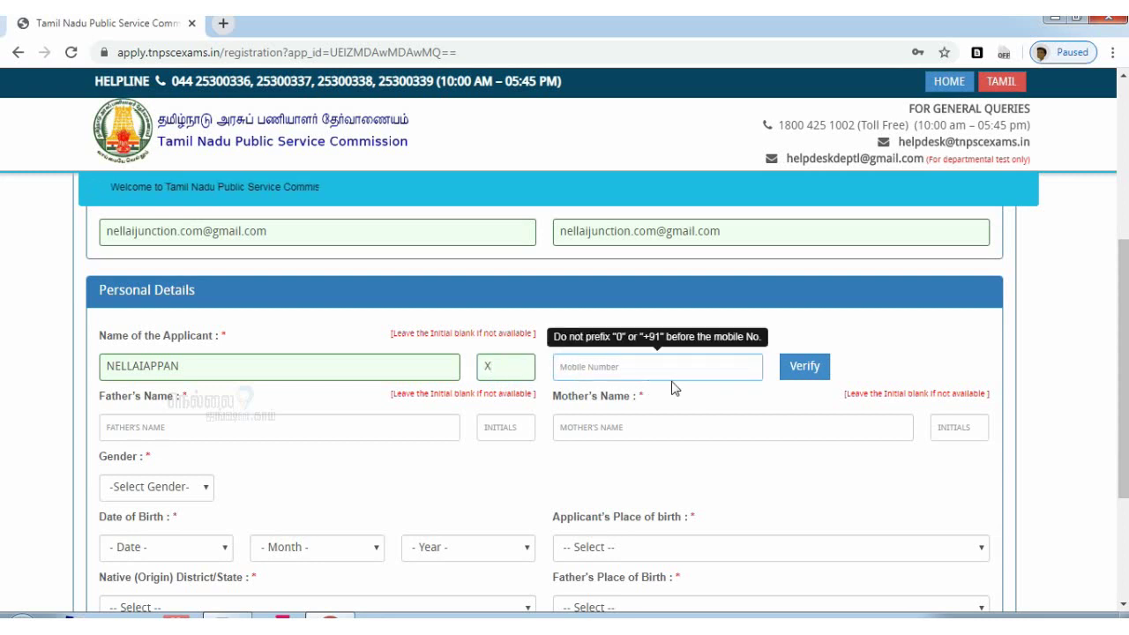
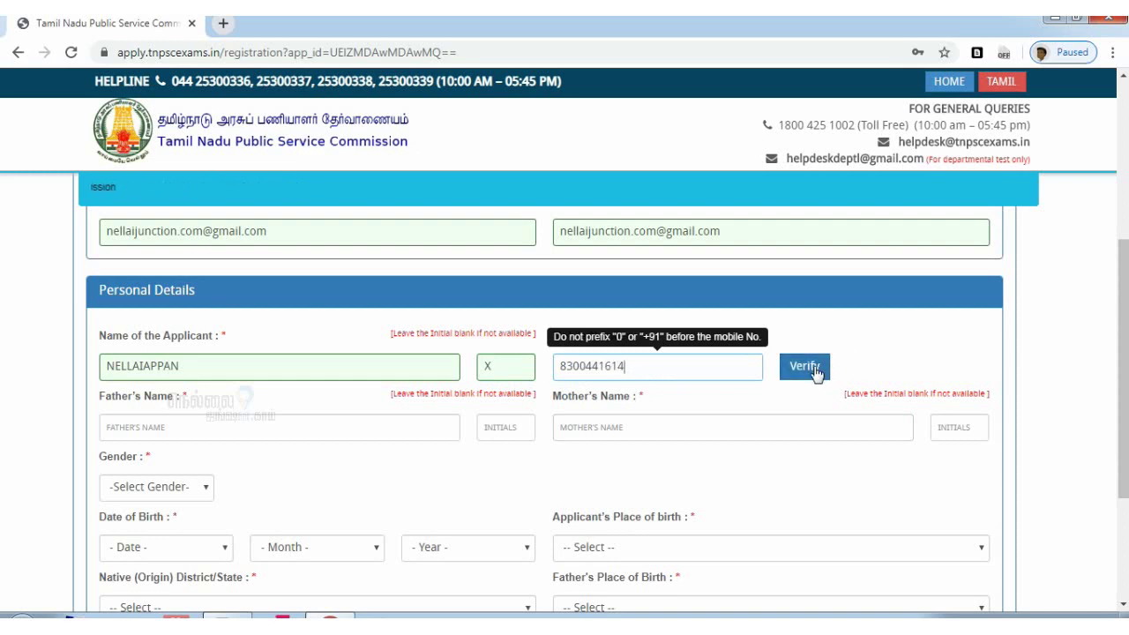
left_click(816, 370)
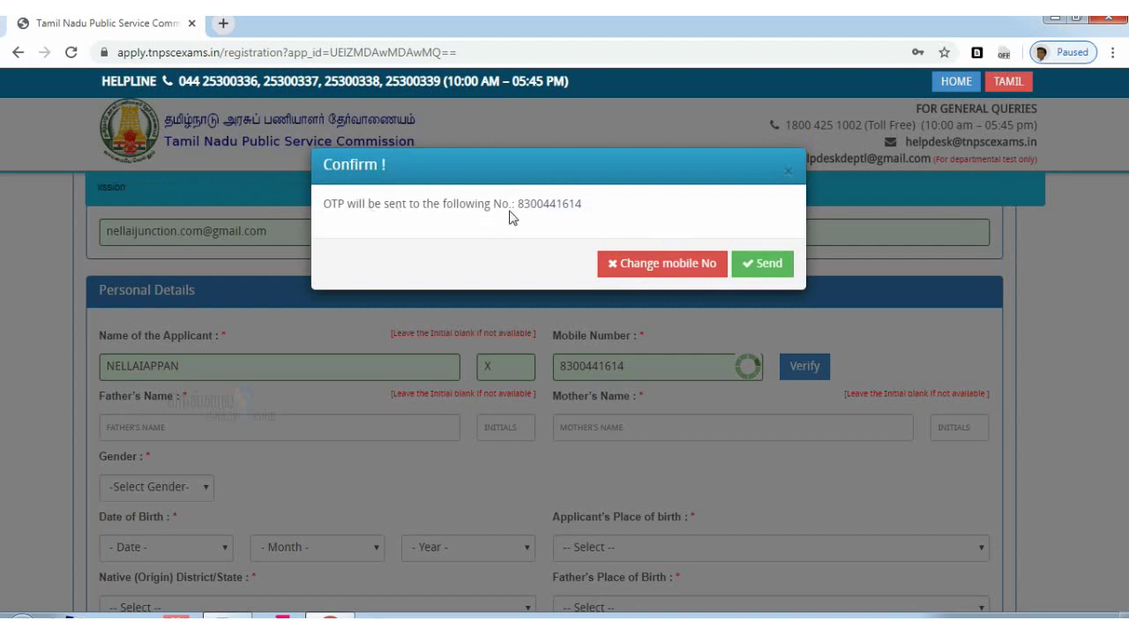
left_click(749, 263)
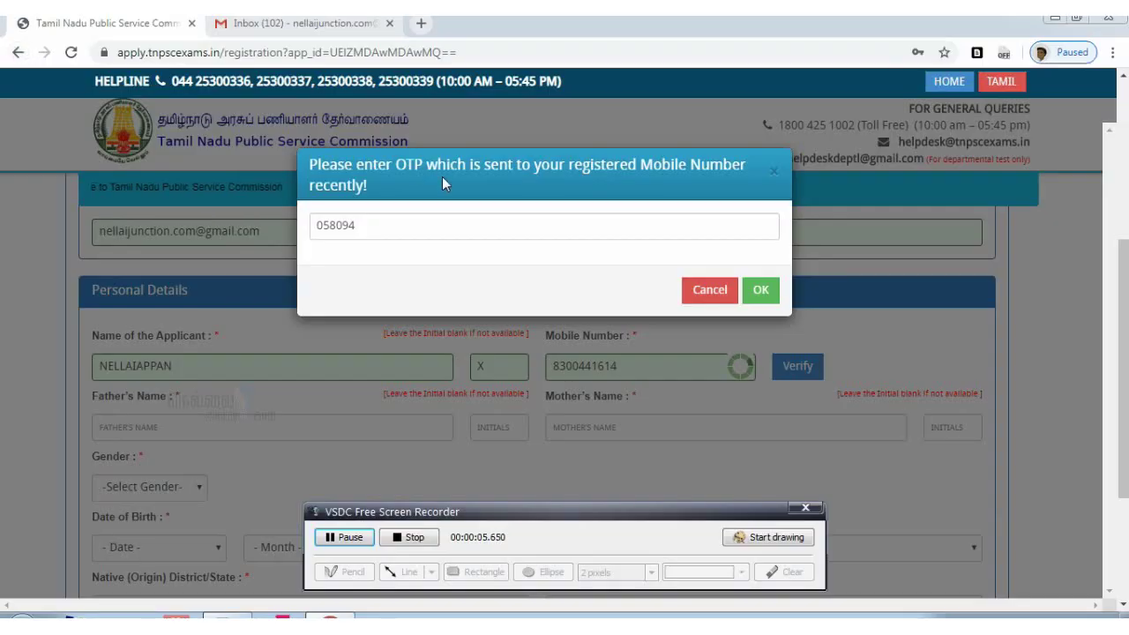
Enter the received OTP and submit it to verify the mobile number
left_click_drag(541, 534, 603, 634)
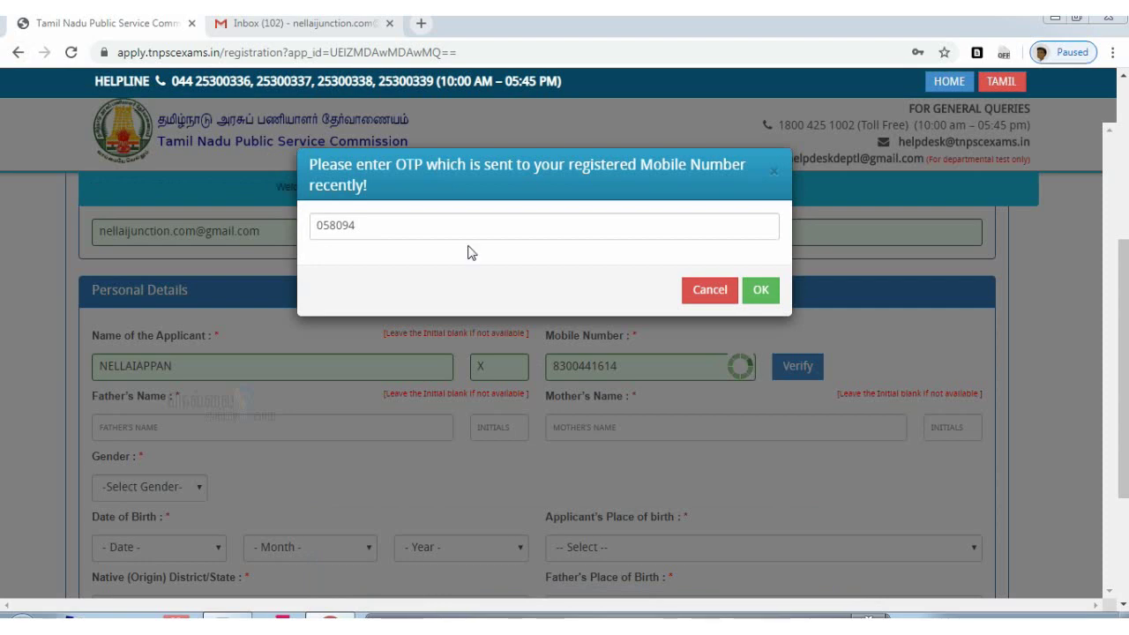
left_click(764, 290)
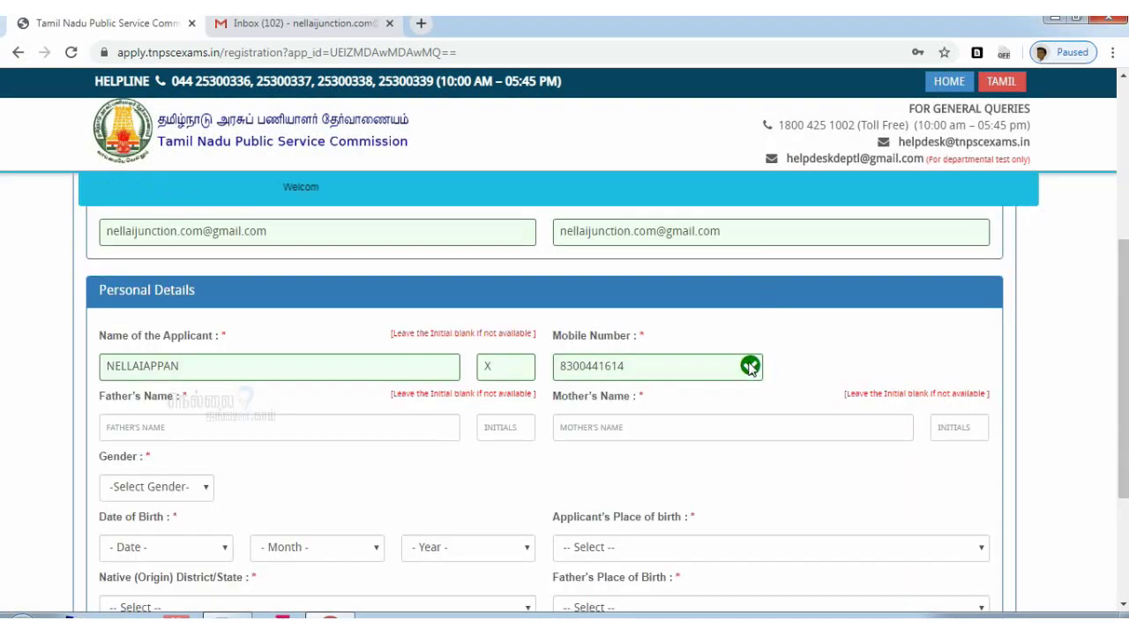
Fill in the father's name and initial and the mother's name
scroll(1123, 370, "down", 1)
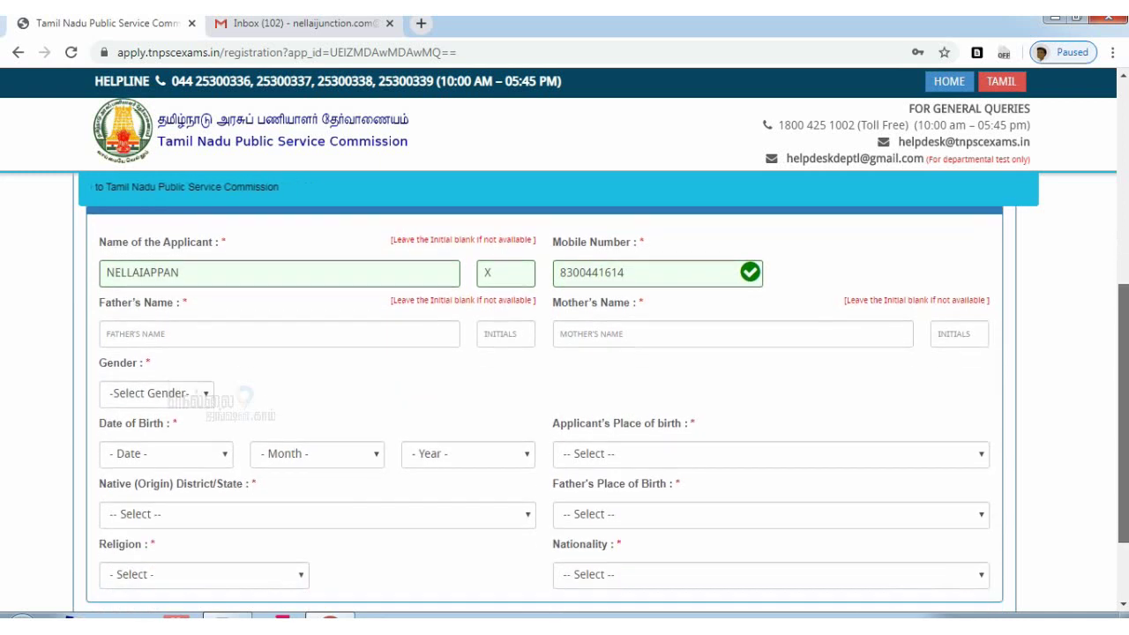
left_click(180, 341)
type("XAVIER")
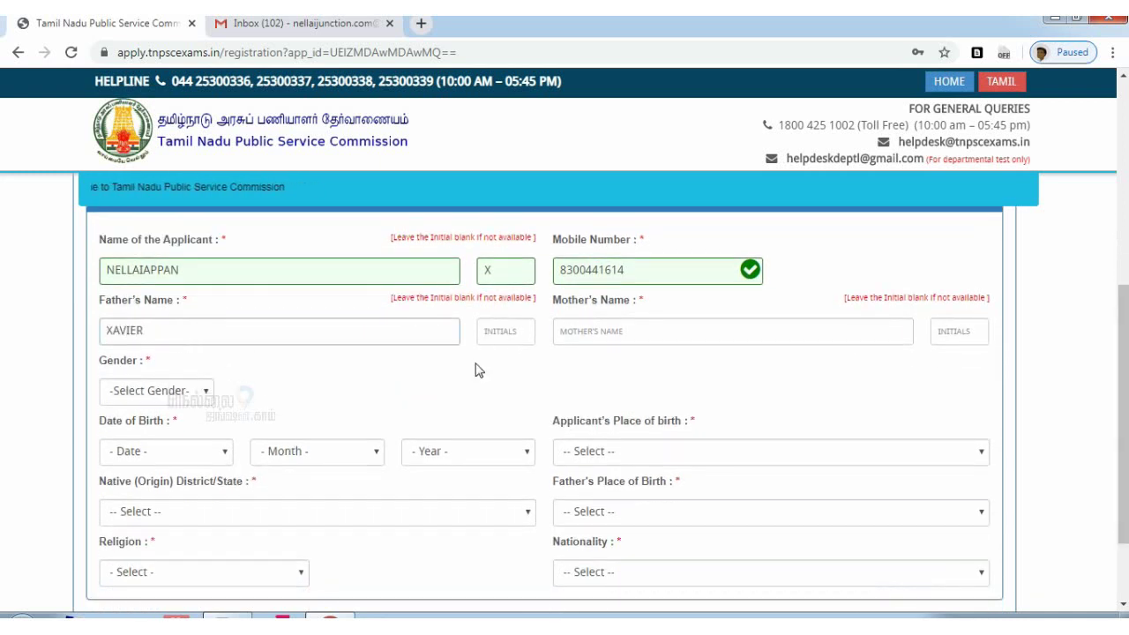
left_click(506, 334)
type("S")
left_click(616, 338)
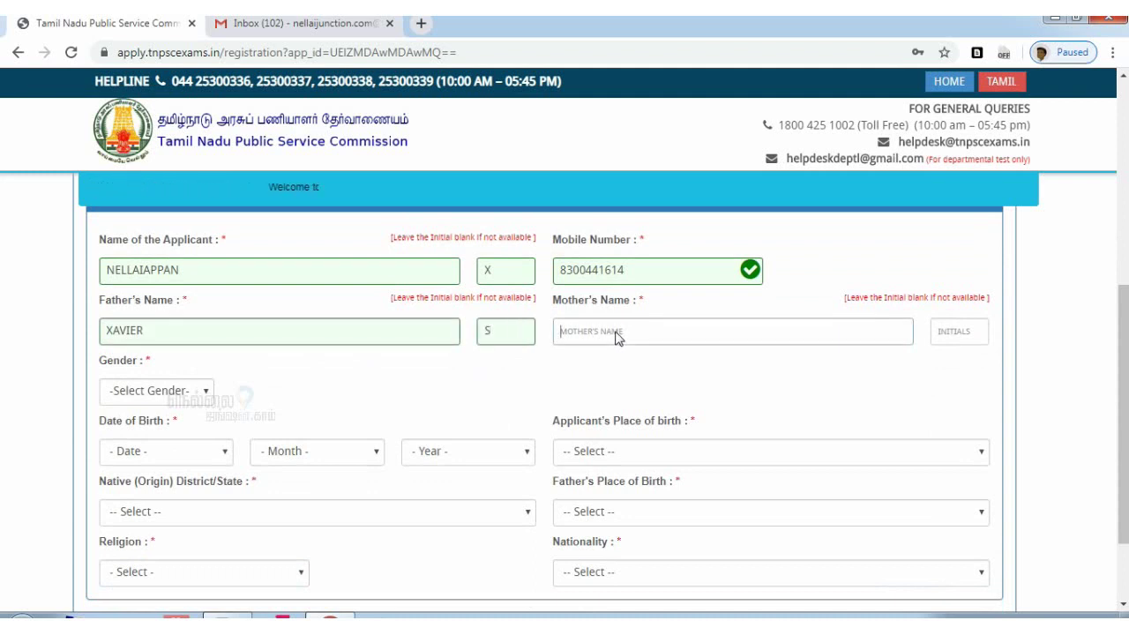
type("FATHIMA")
left_click(945, 333)
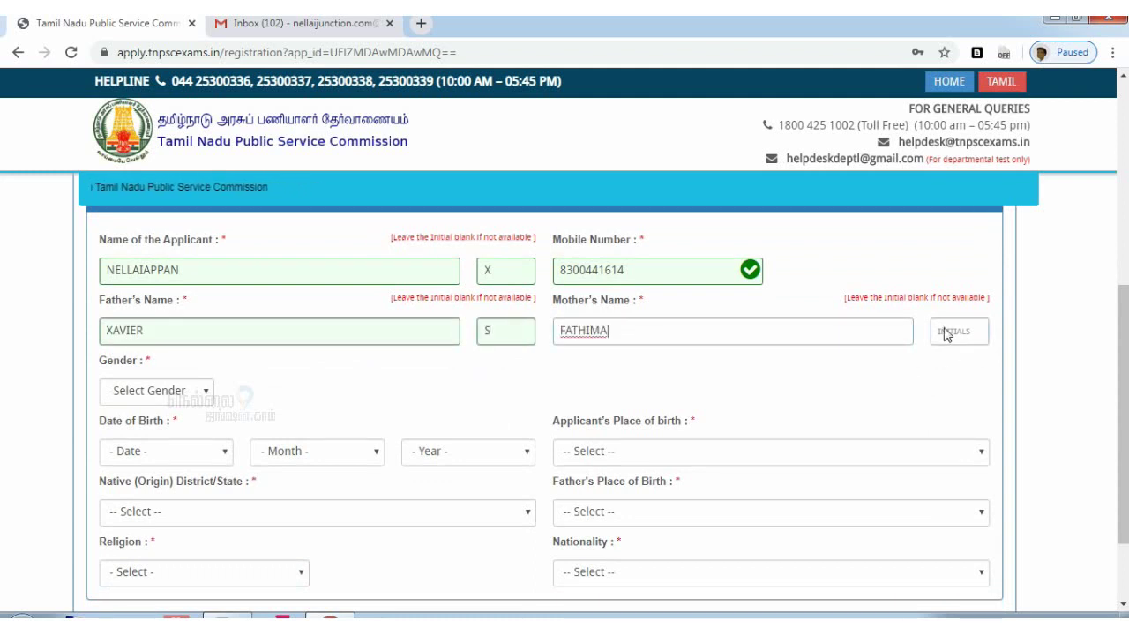
Set gender to Male and marital status to Unmarried
left_click(163, 393)
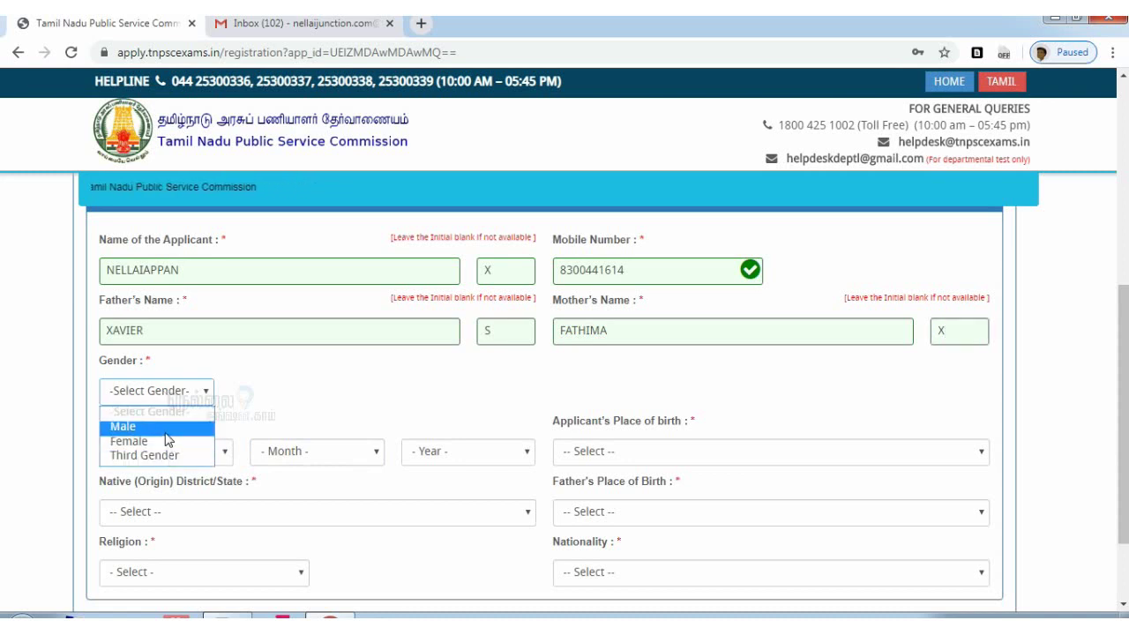
left_click(167, 426)
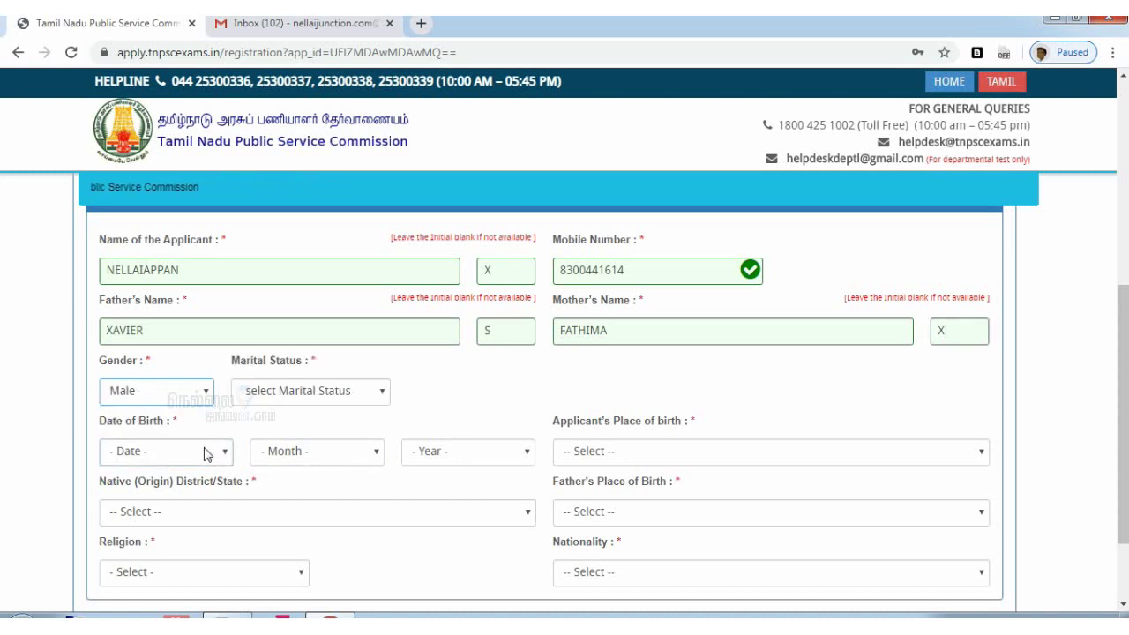
left_click(315, 393)
left_click(299, 446)
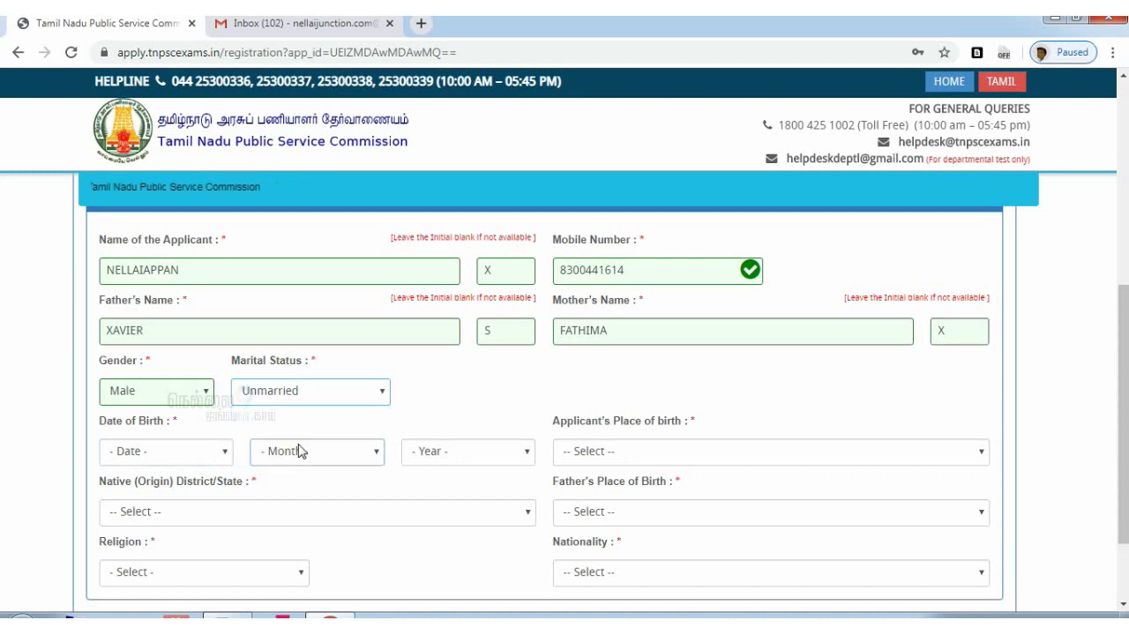
scroll(232, 396, "down", 2)
left_click(212, 353)
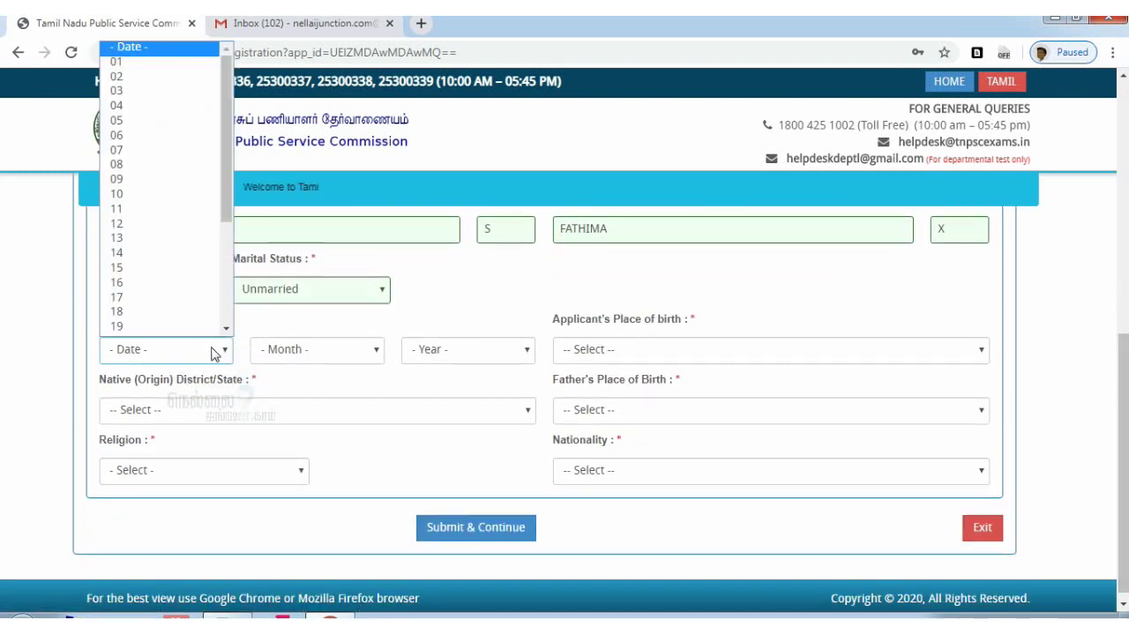
left_click(159, 298)
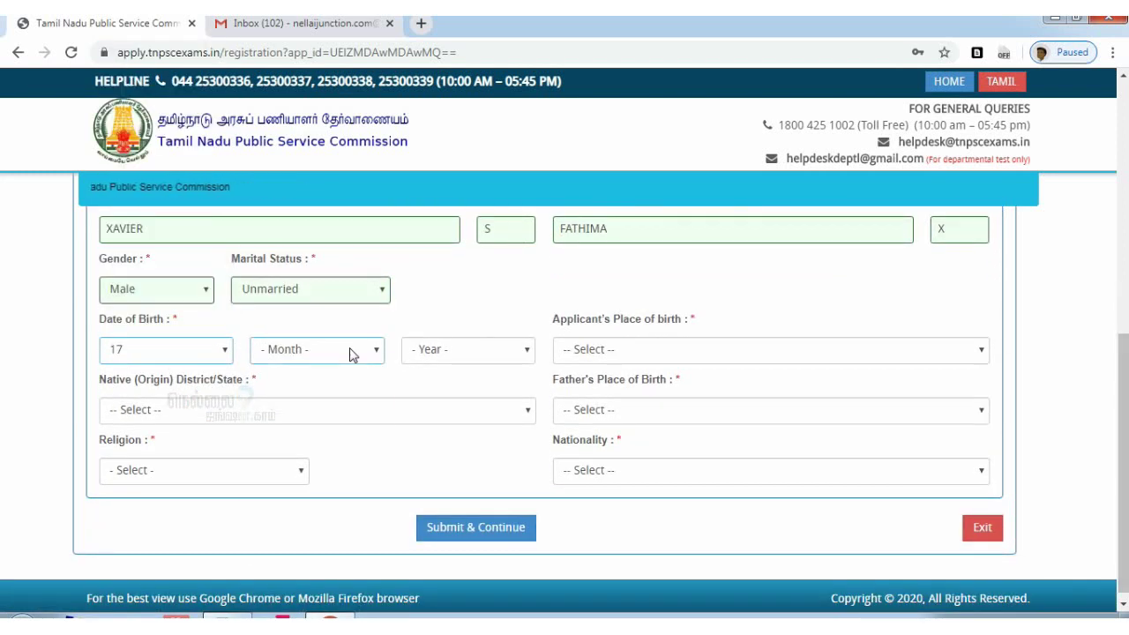
left_click(351, 353)
left_click(335, 473)
left_click(469, 353)
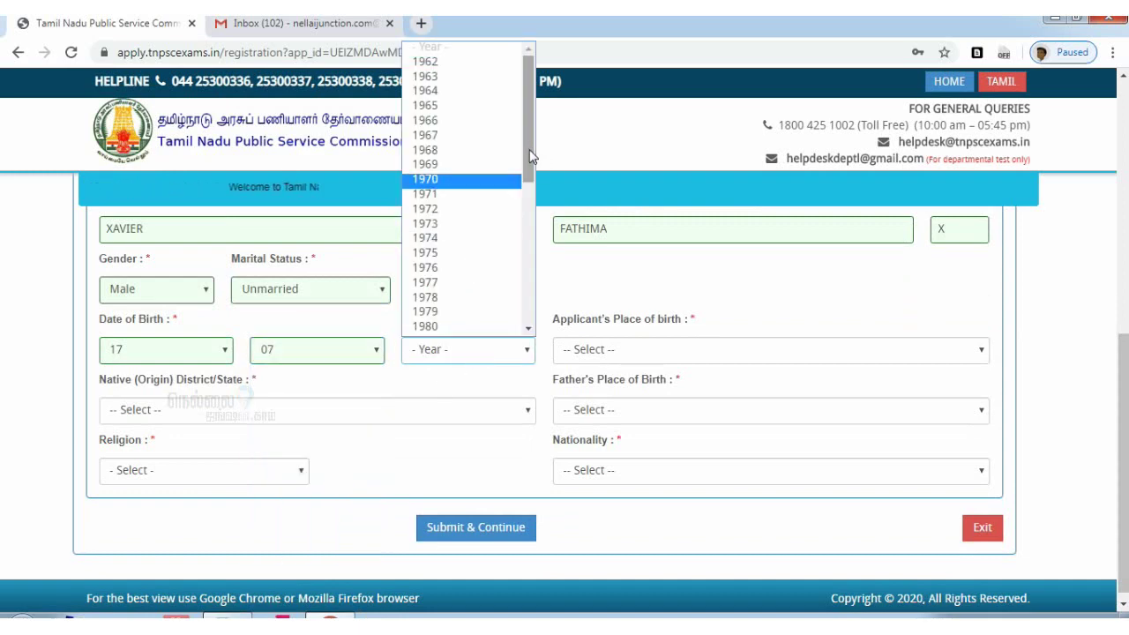
left_click_drag(529, 156, 532, 270)
left_click(459, 276)
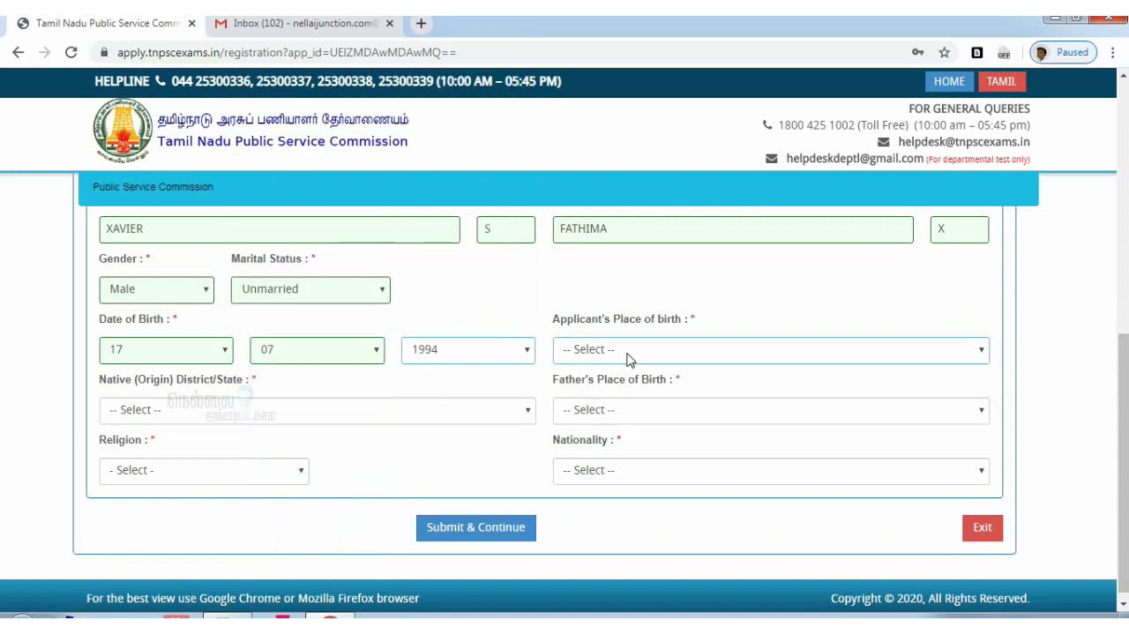
Set place of birth, native district and father's place of birth all to Thirunelveli
left_click(667, 353)
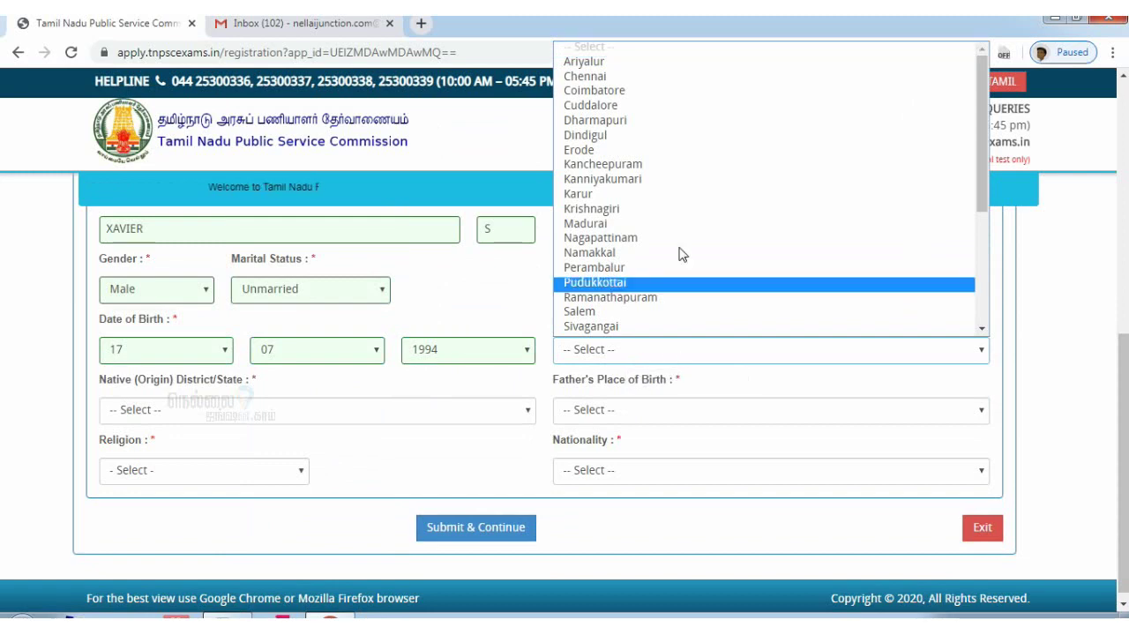
left_click_drag(981, 134, 1009, 273)
scroll(875, 313, "up", 3)
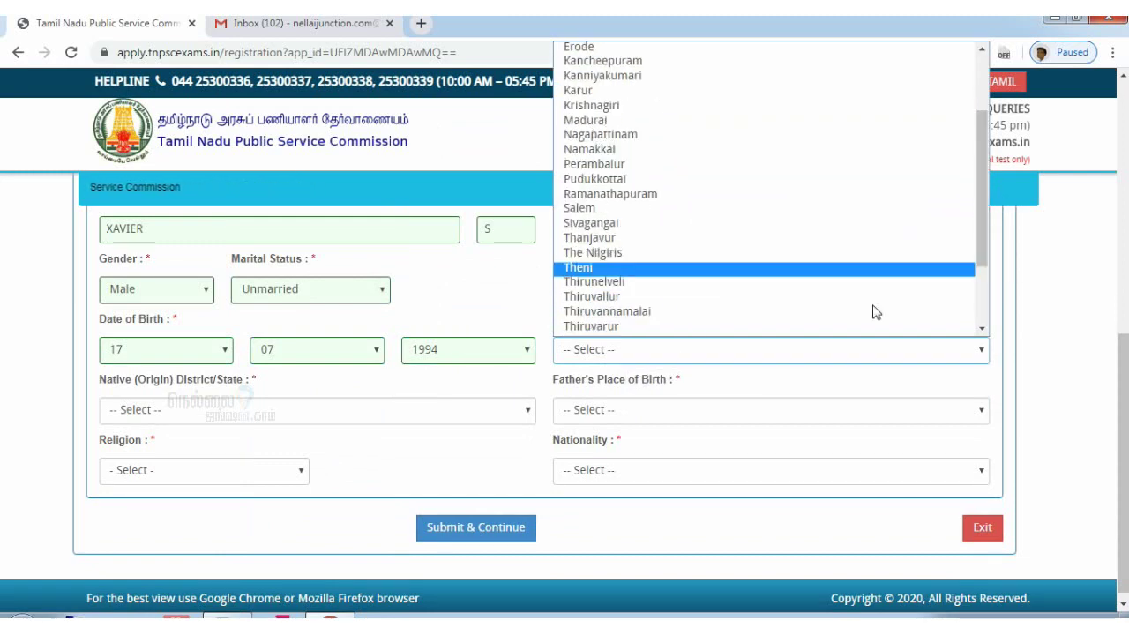
left_click(798, 282)
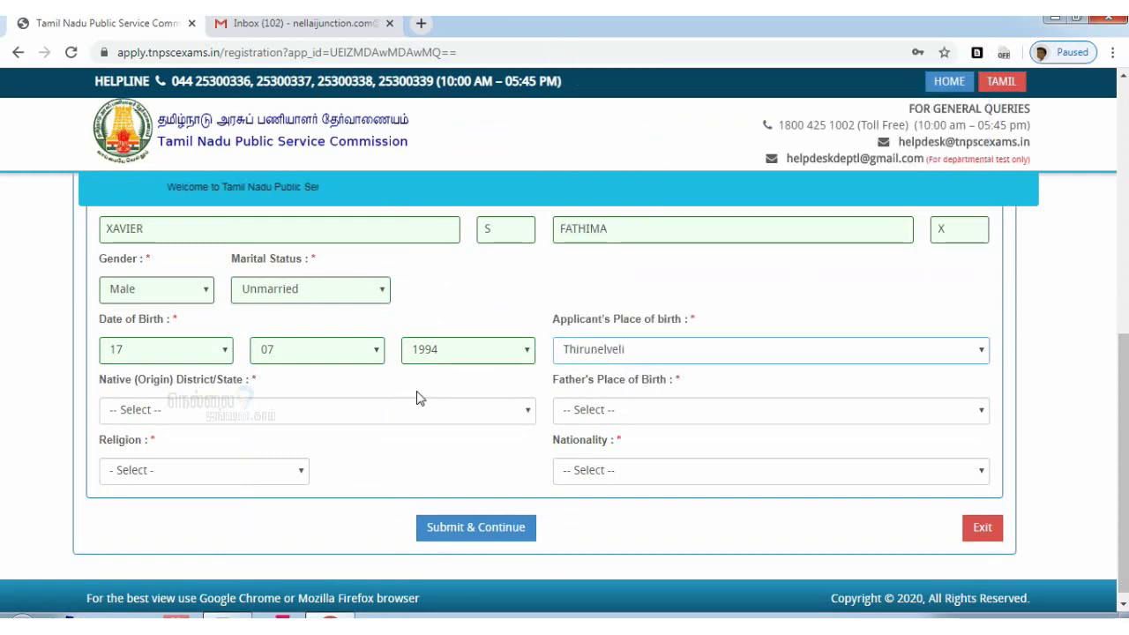
left_click(335, 415)
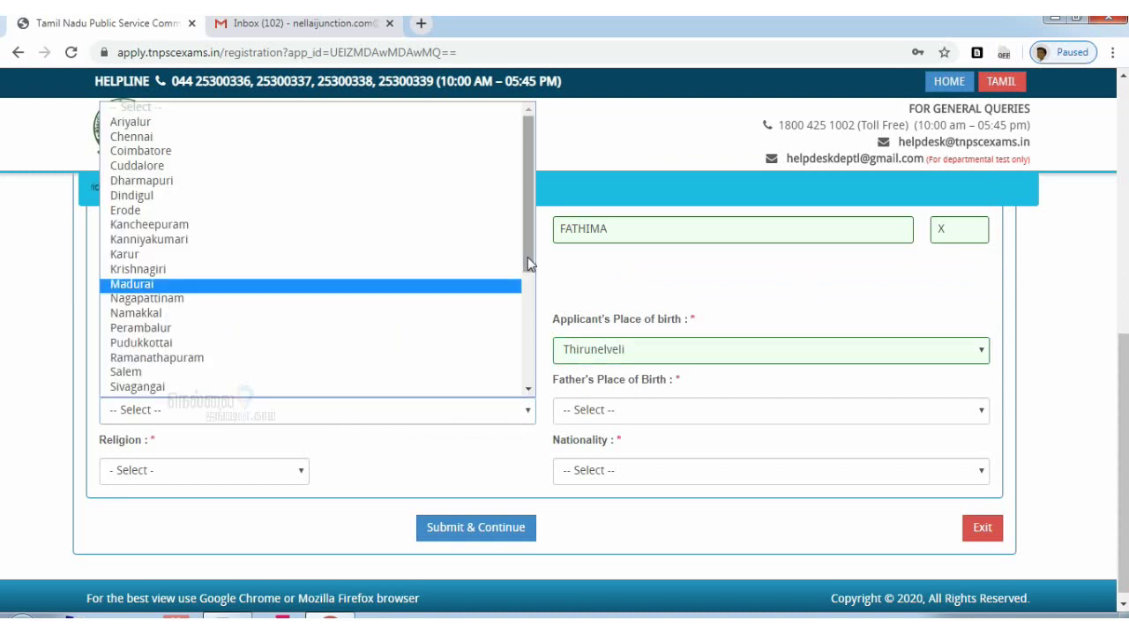
left_click_drag(528, 257, 534, 361)
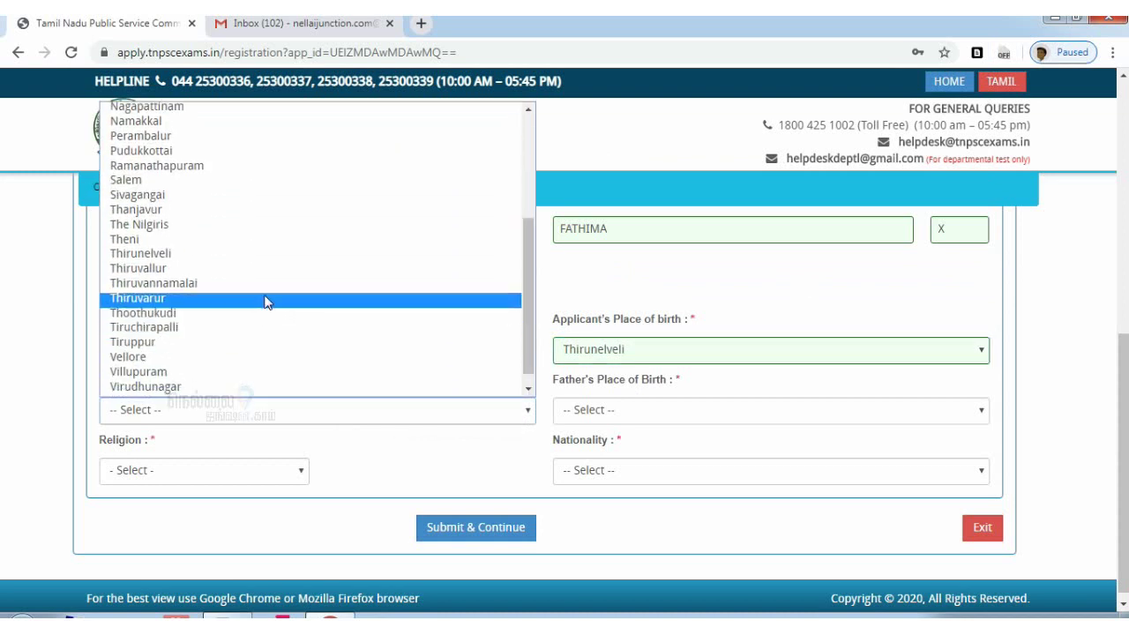
left_click(264, 254)
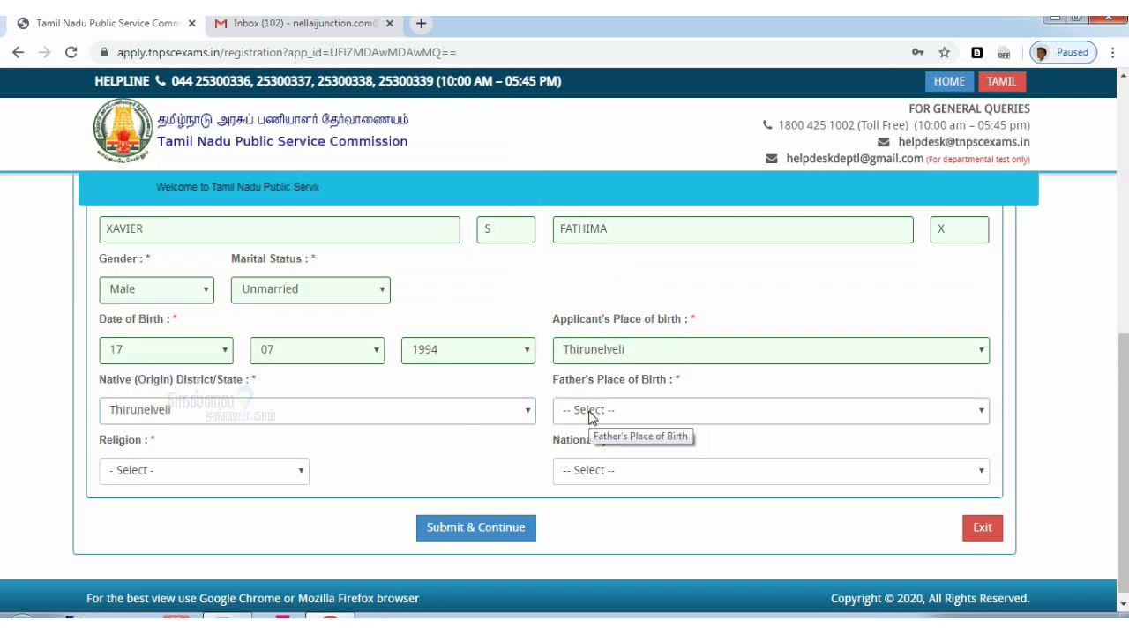
left_click(595, 412)
left_click(607, 413)
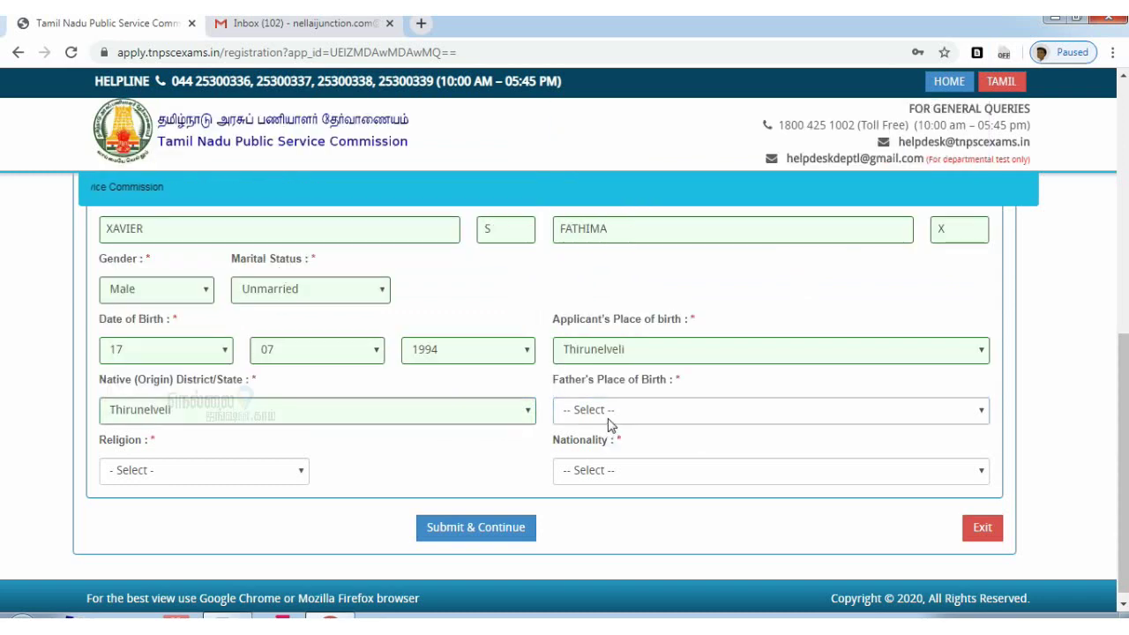
left_click(607, 413)
left_click_drag(981, 231, 1005, 328)
scroll(988, 302, "down", 1)
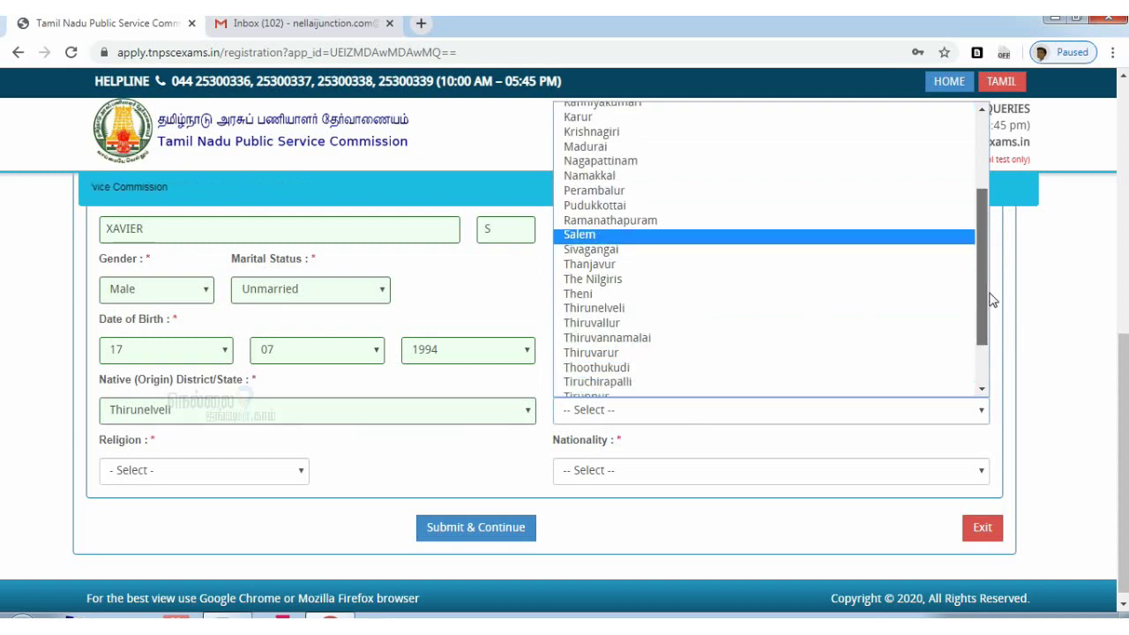
left_click(637, 308)
Choose religion Hindu and nationality Citizen of India, then submit the personal details
scroll(319, 469, "down", 1)
left_click(265, 462)
left_click(181, 499)
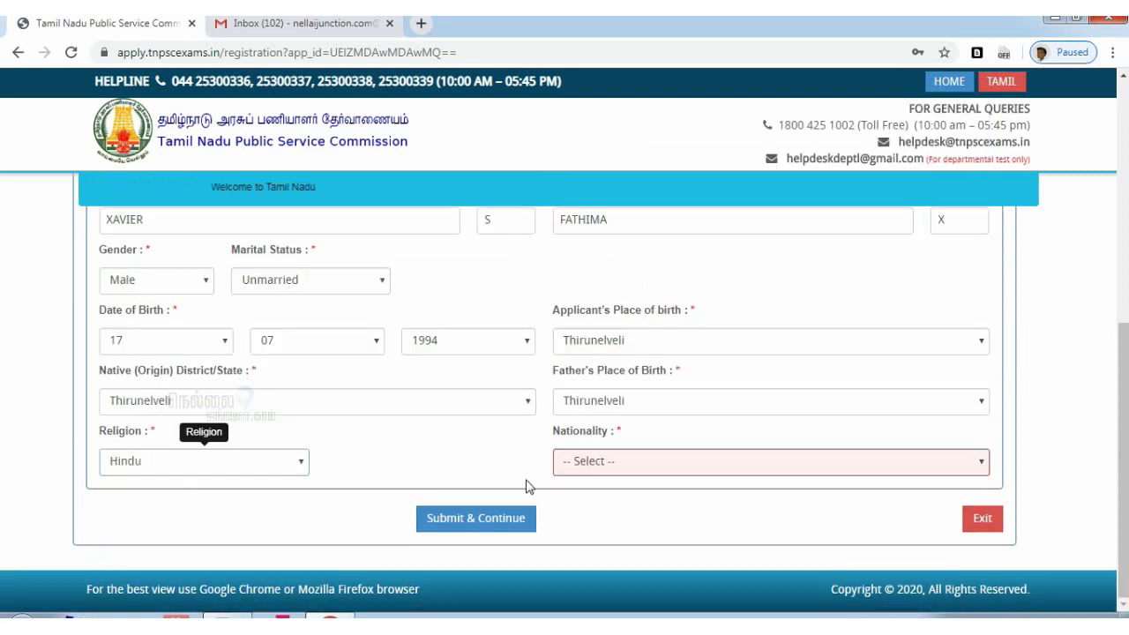
left_click(670, 467)
left_click(675, 498)
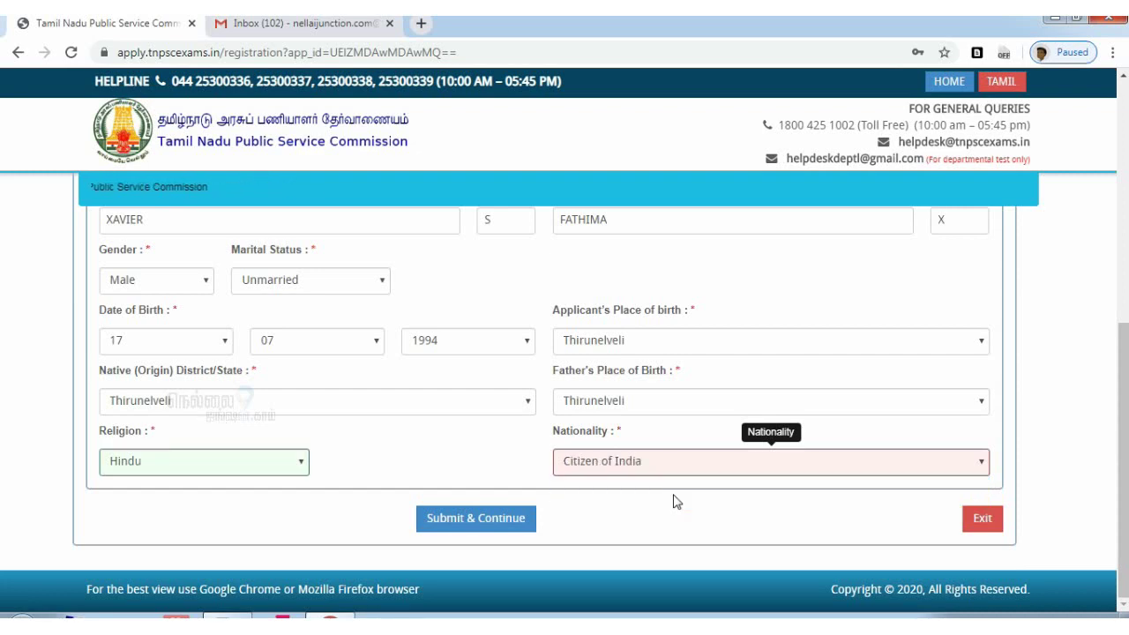
left_click(486, 526)
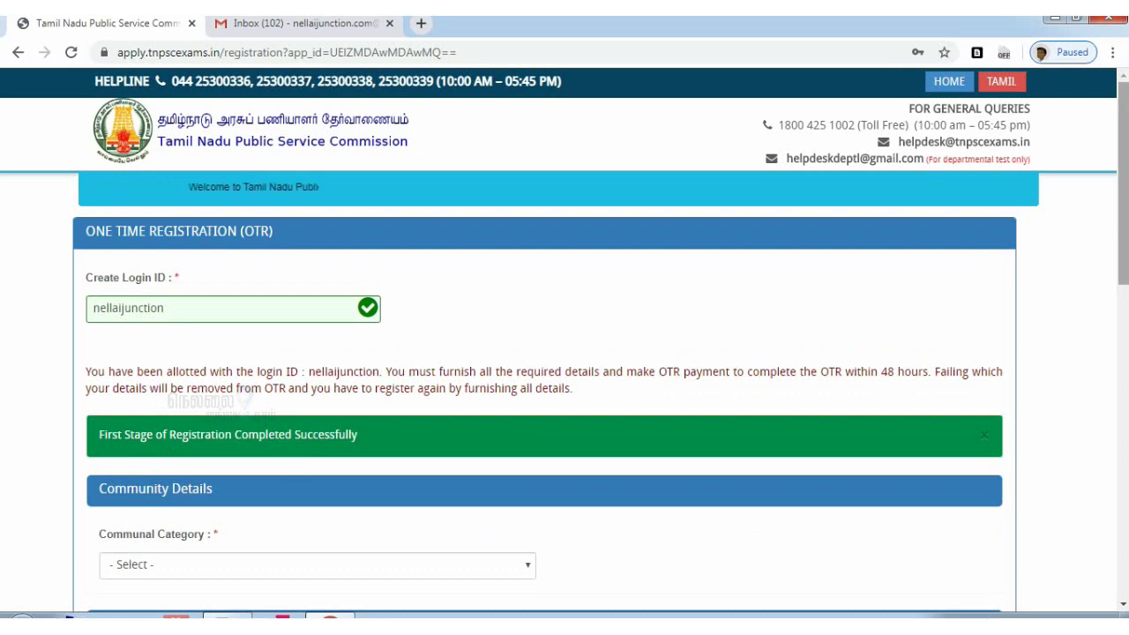
Select Backward Class(BC) as communal category and Adhaviyar as the sub-caste
scroll(564, 397, "down", 2)
scroll(565, 397, "down", 7)
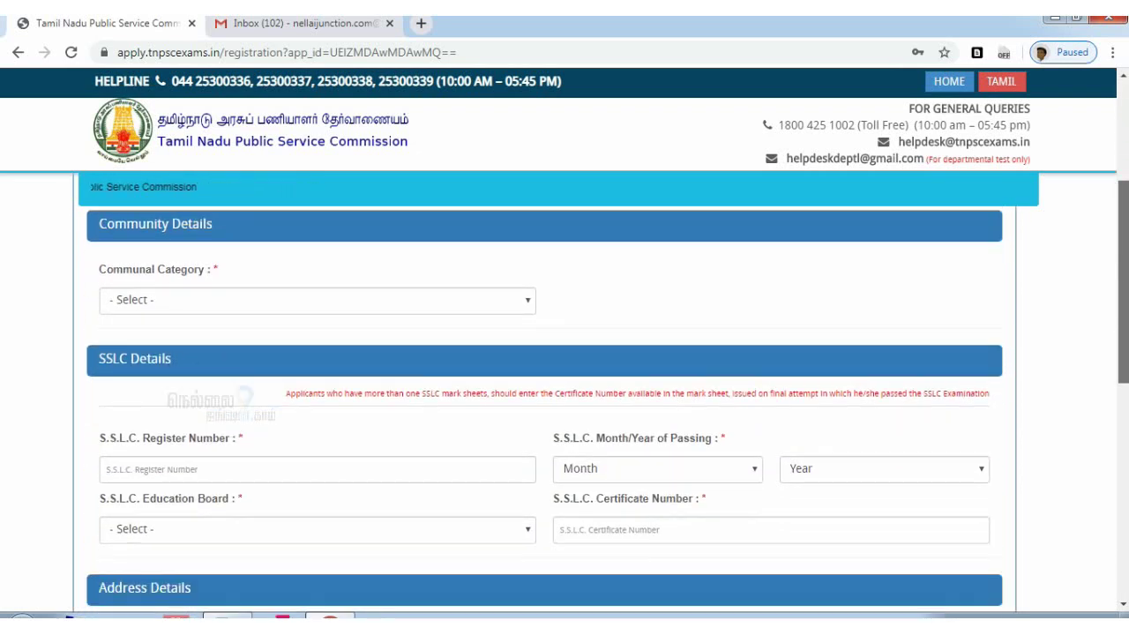
scroll(352, 397, "up", 10)
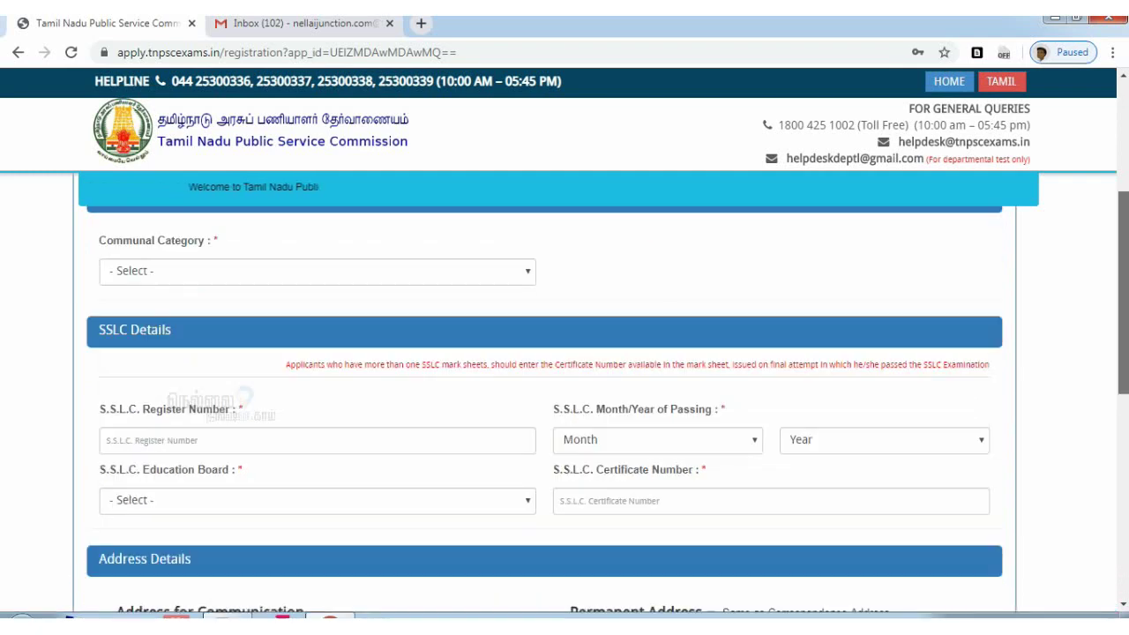
left_click(360, 421)
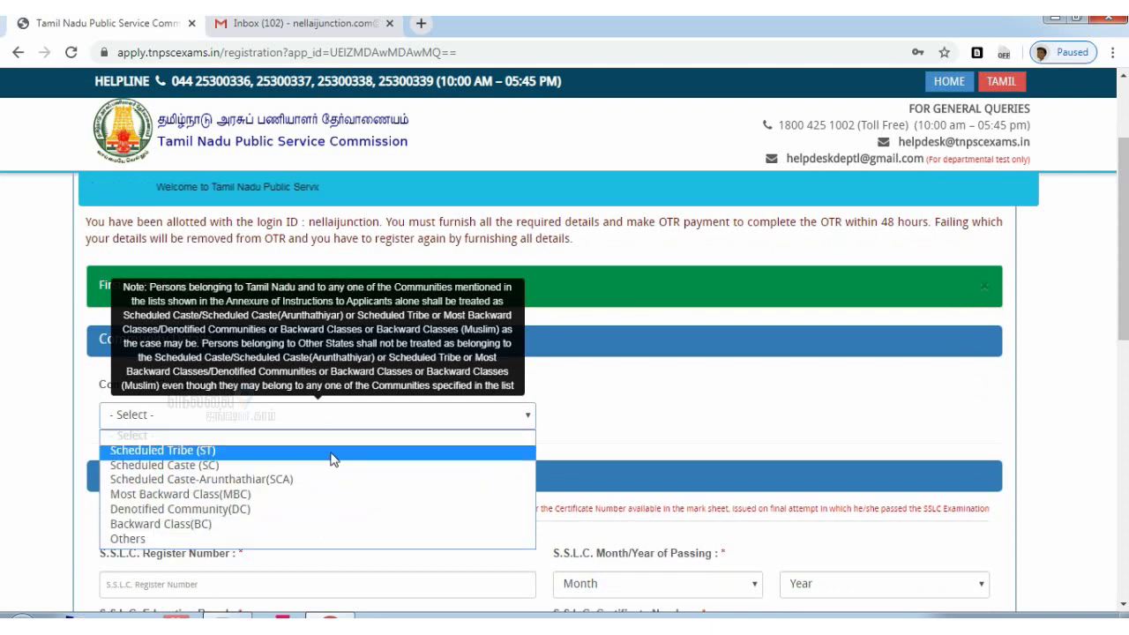
left_click(332, 528)
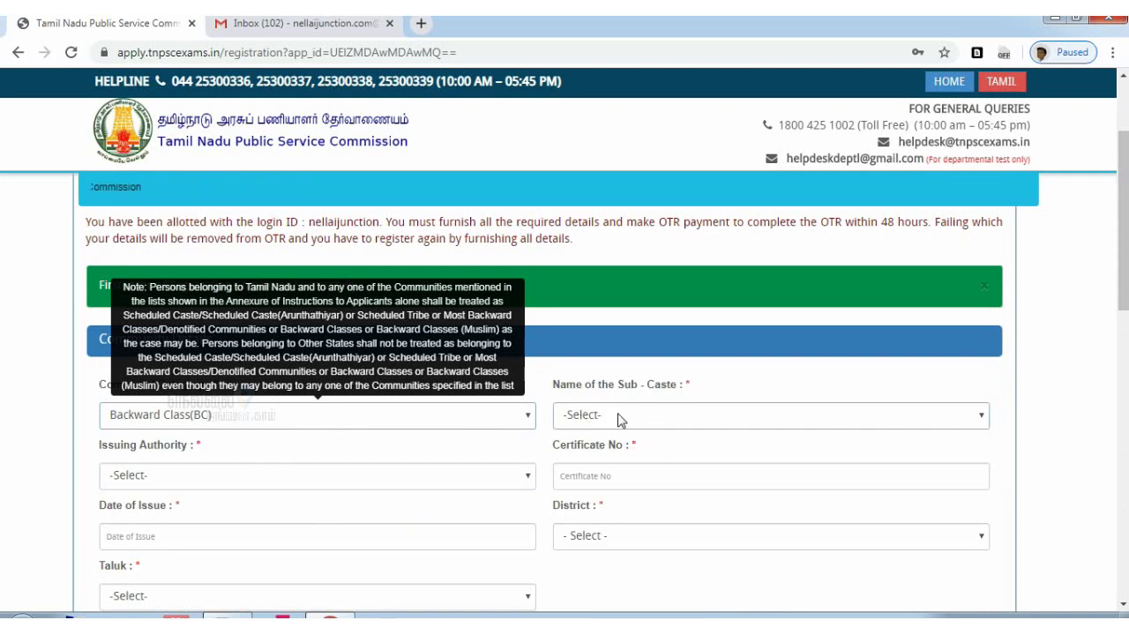
left_click(621, 419)
left_click(657, 126)
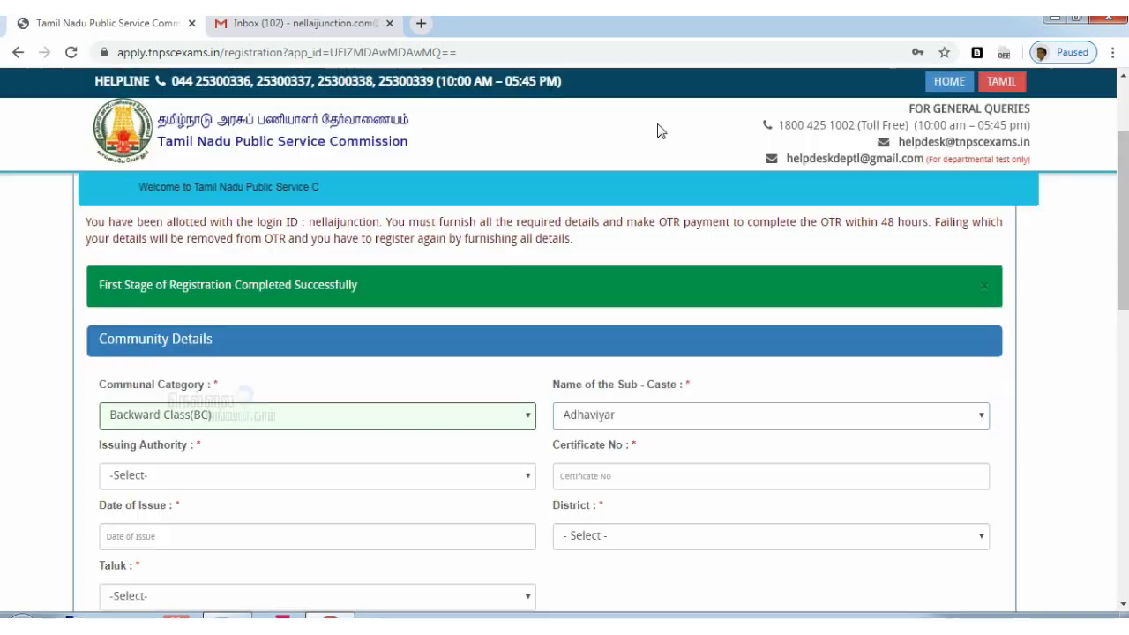
left_click(658, 419)
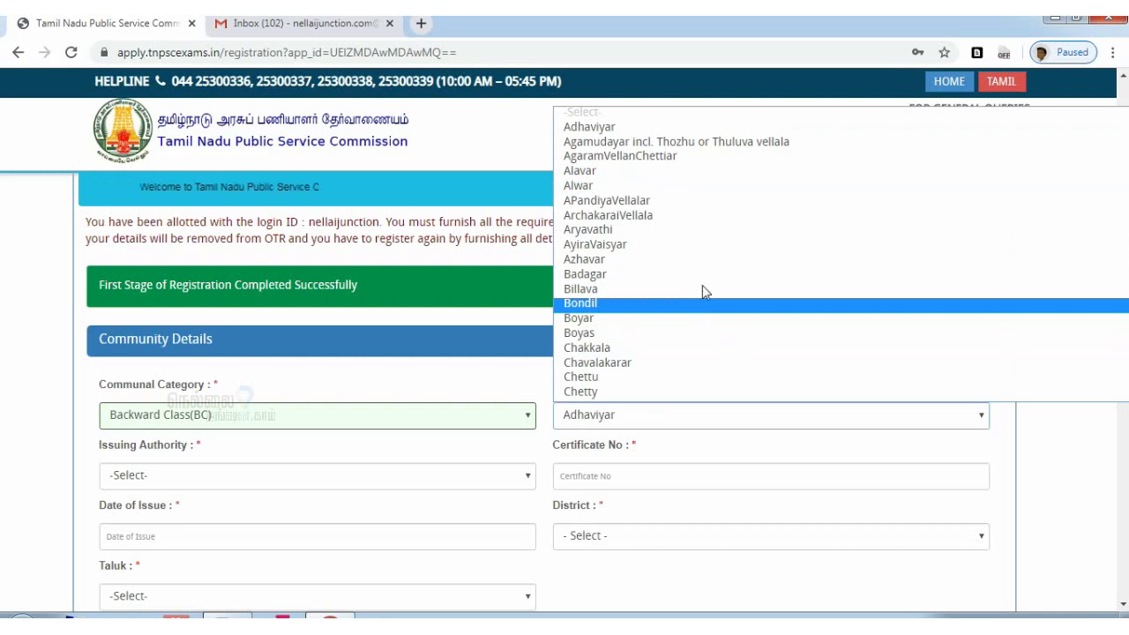
left_click(590, 126)
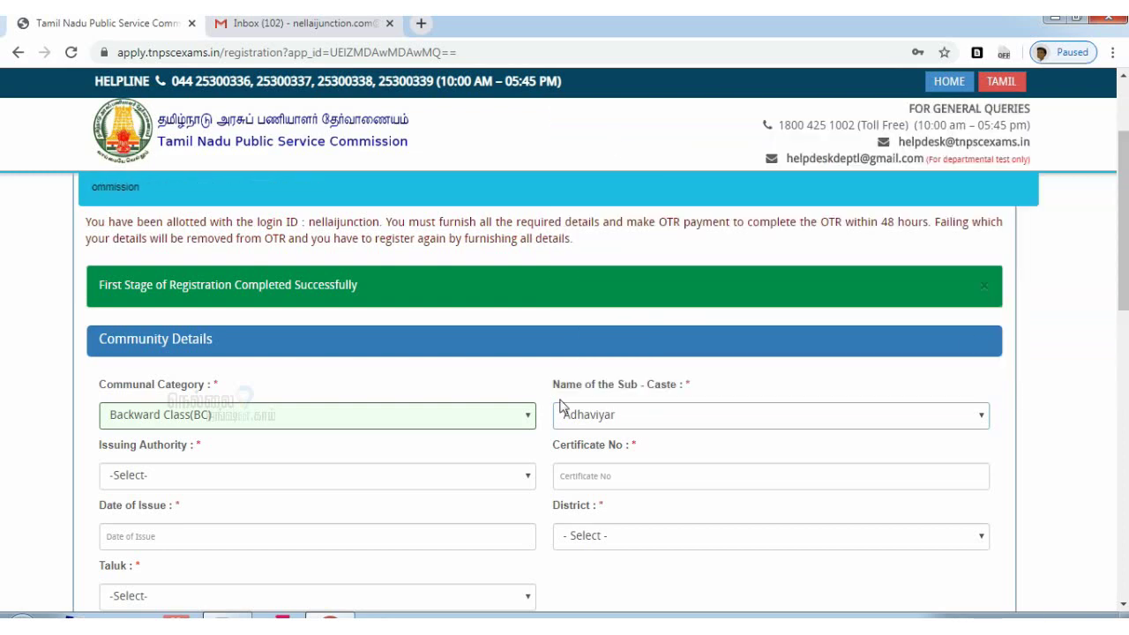
scroll(398, 357, "down", 2)
Set issuing authority ZONAL DEPUTY TAHSILDAR, enter the certificate number, and date it 04-01-2019
left_click(294, 336)
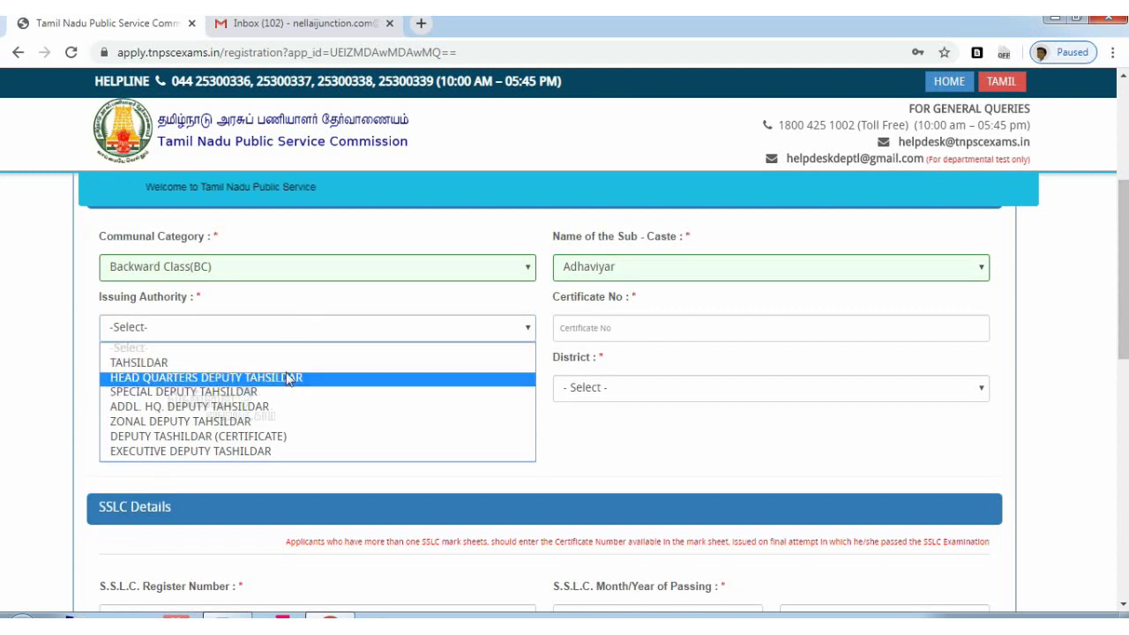
left_click(309, 421)
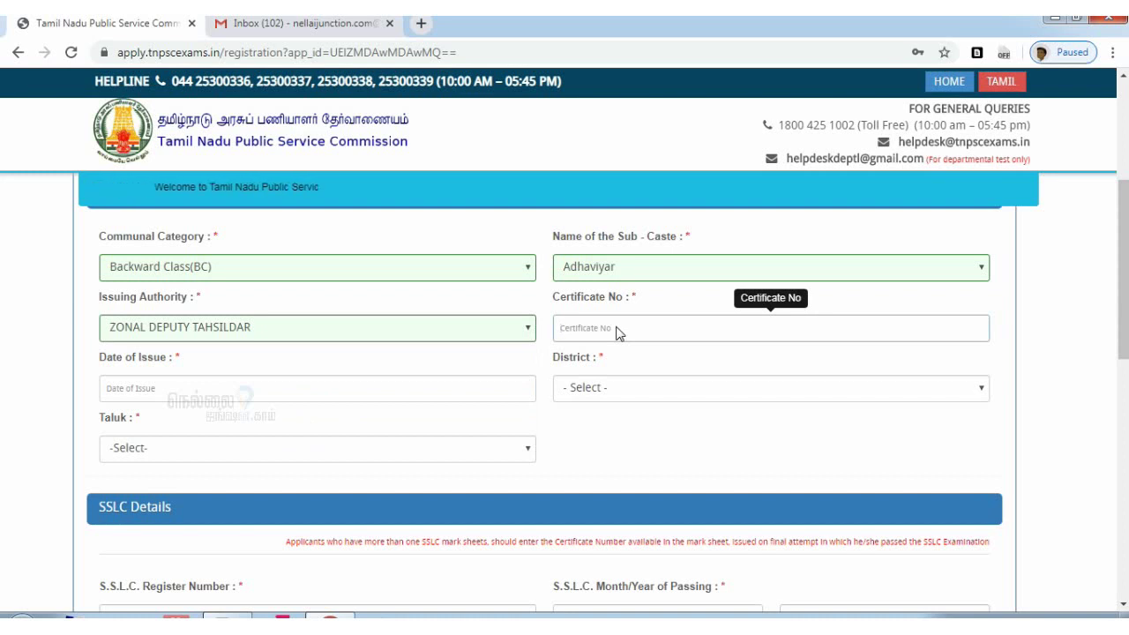
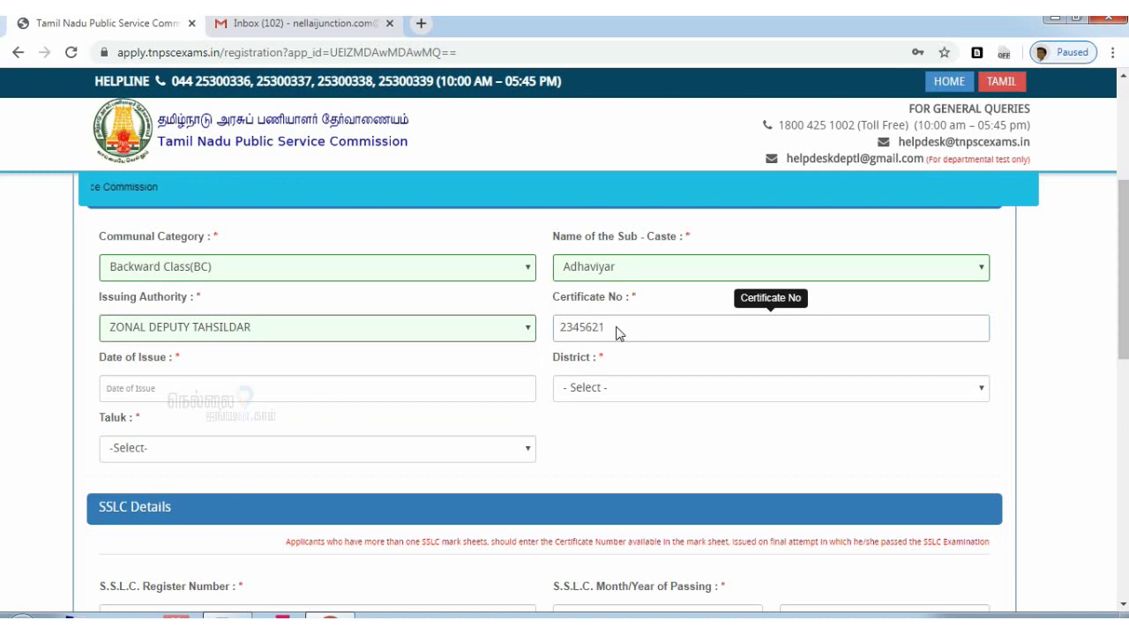
left_click(328, 397)
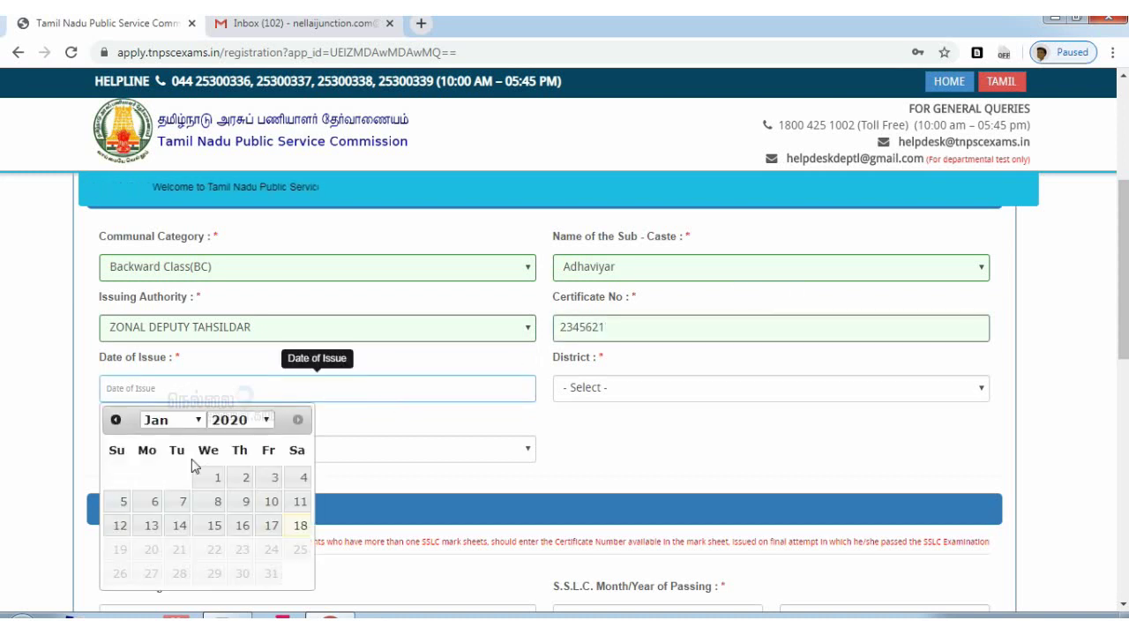
left_click(298, 527)
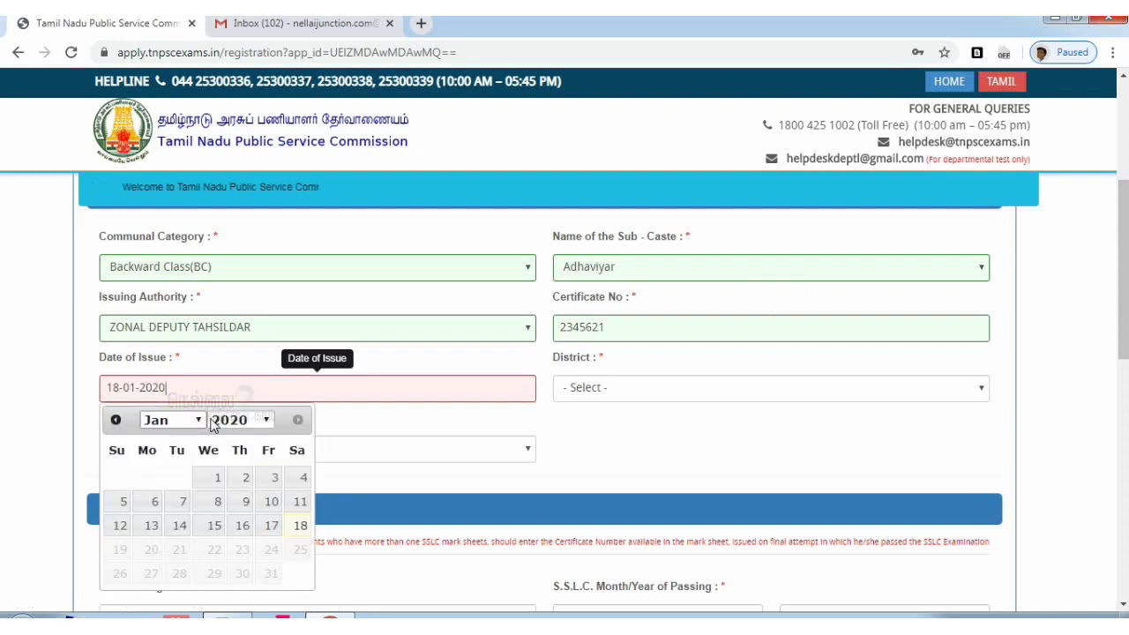
left_click(214, 426)
left_click(227, 386)
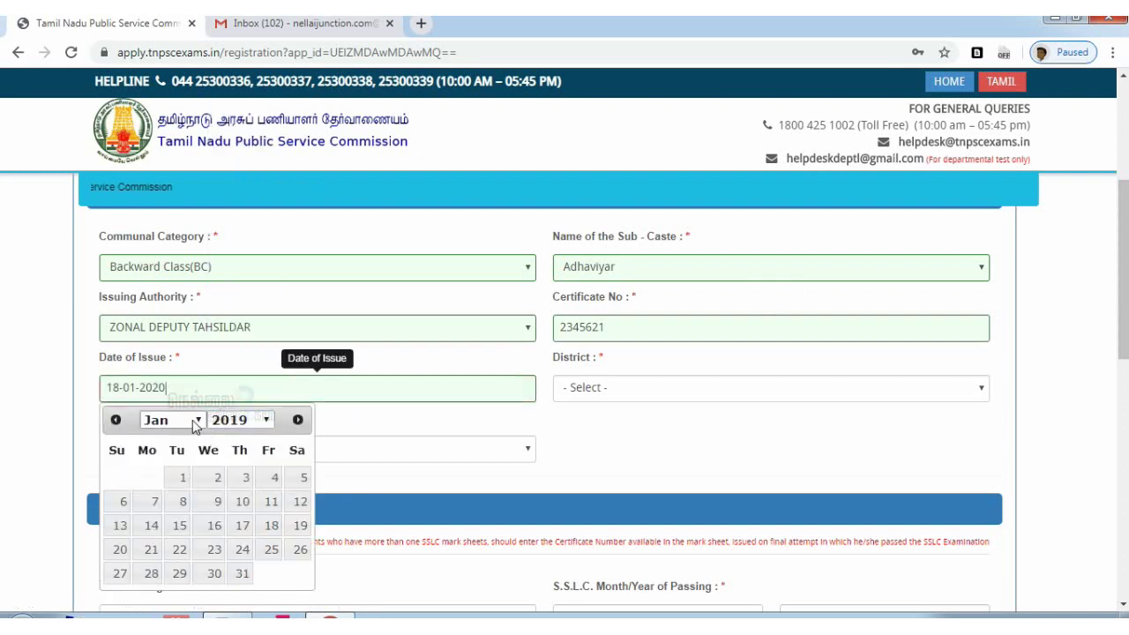
left_click(179, 481)
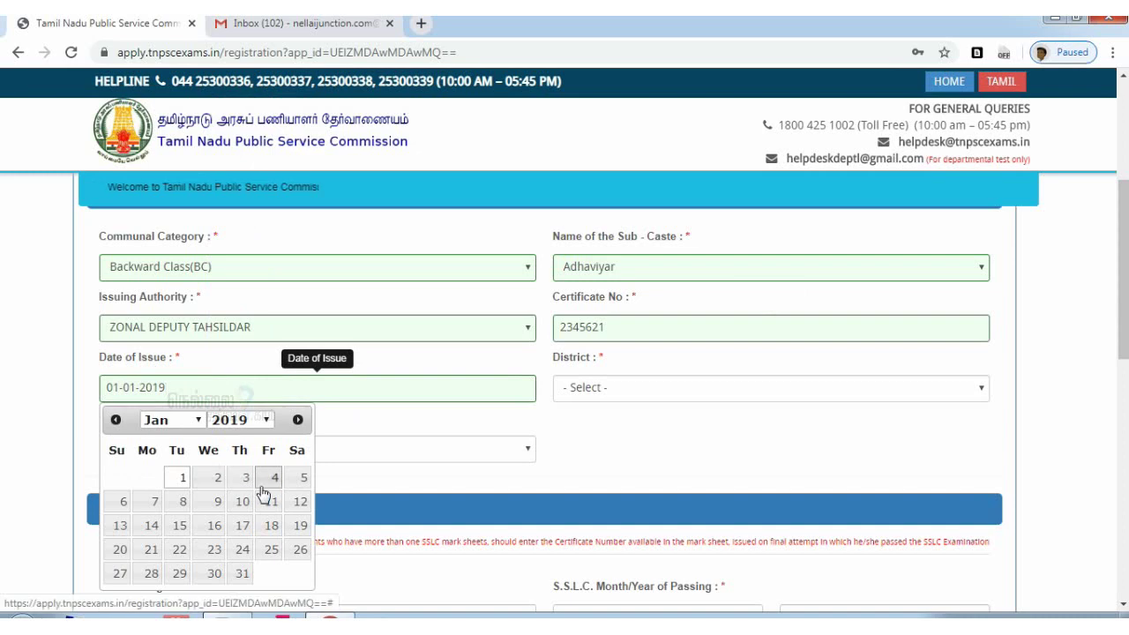
left_click(262, 486)
Choose district Thirunelveli and taluk Tirunelveli for the community certificate
left_click(637, 394)
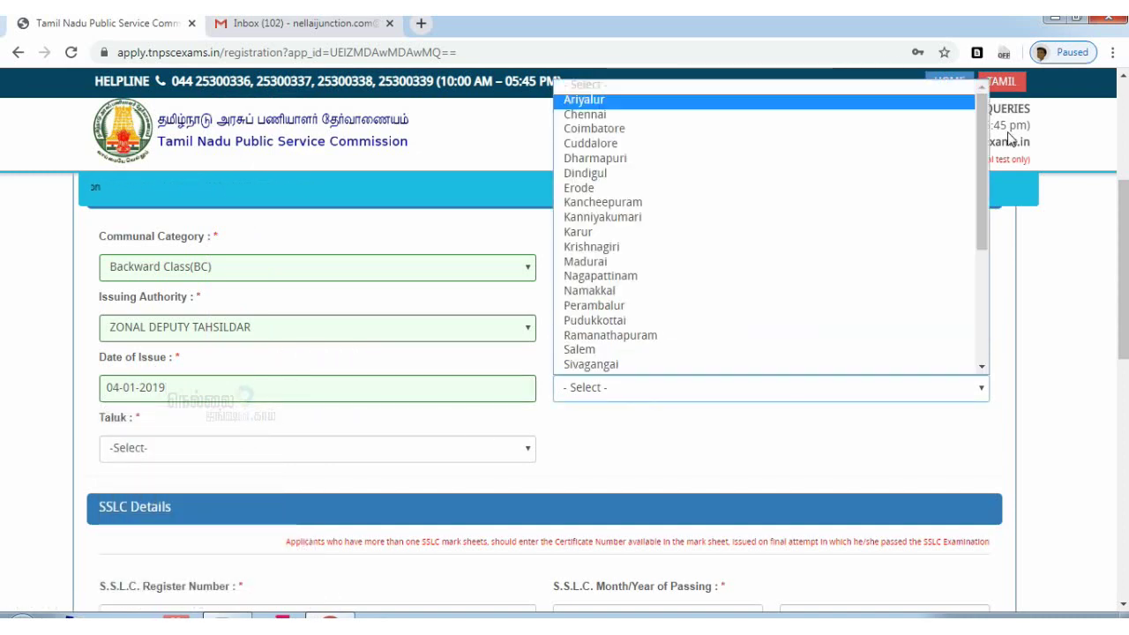
left_click_drag(985, 146, 1000, 259)
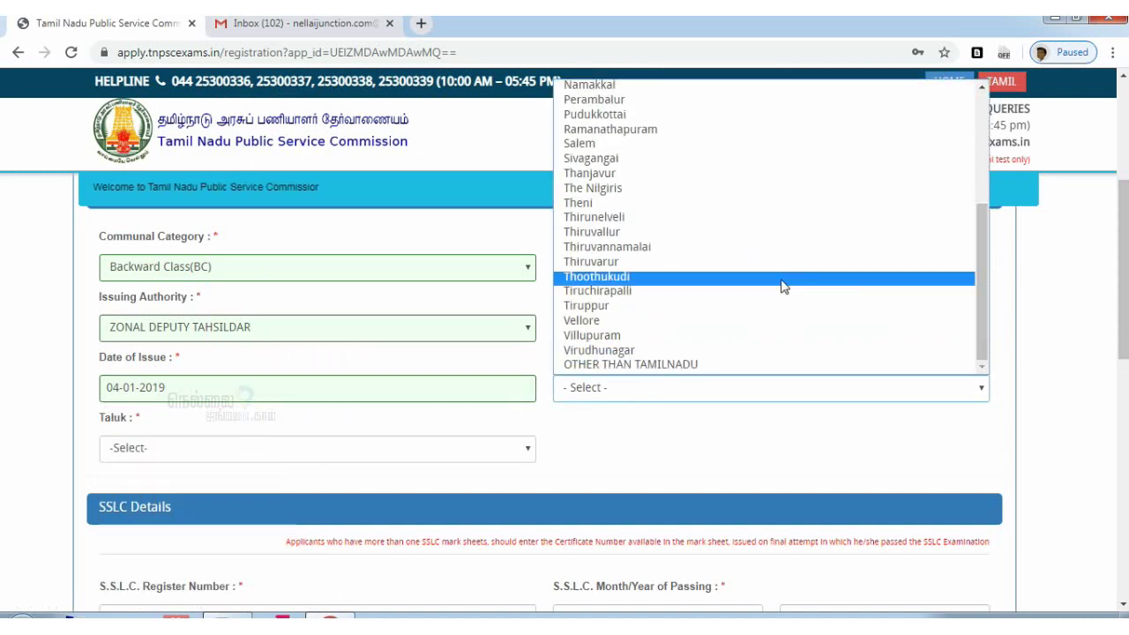
left_click(757, 219)
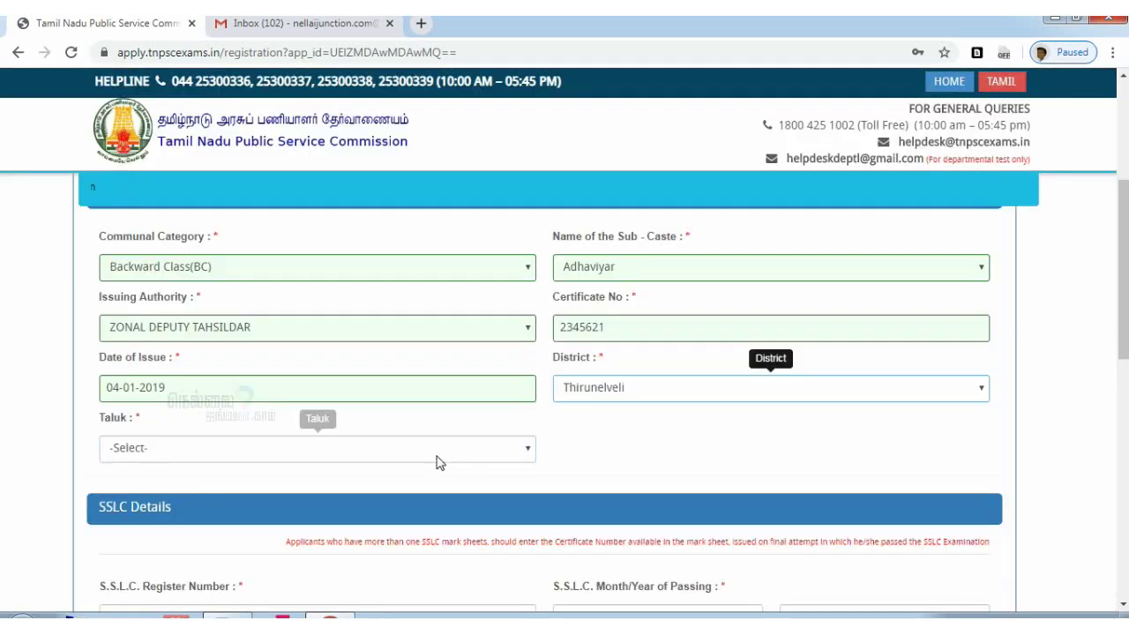
left_click(438, 458)
left_click(403, 337)
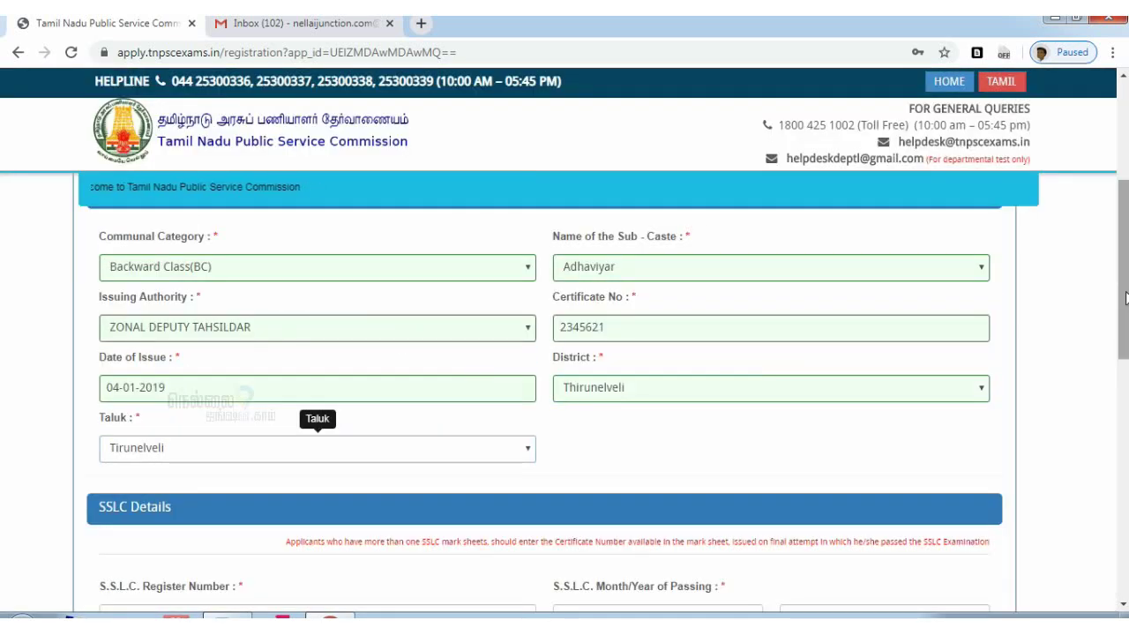
left_click_drag(1123, 264, 1123, 331)
scroll(845, 375, "down", 1)
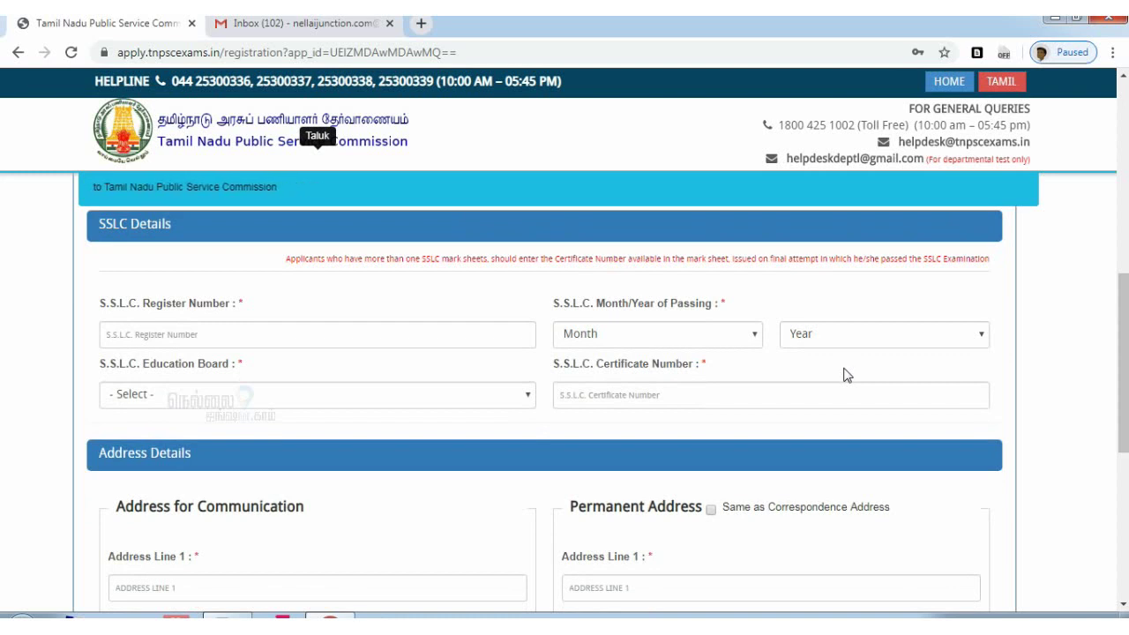
Enter the SSLC register number, dismissing the accuracy warning
left_click_drag(293, 272, 573, 275)
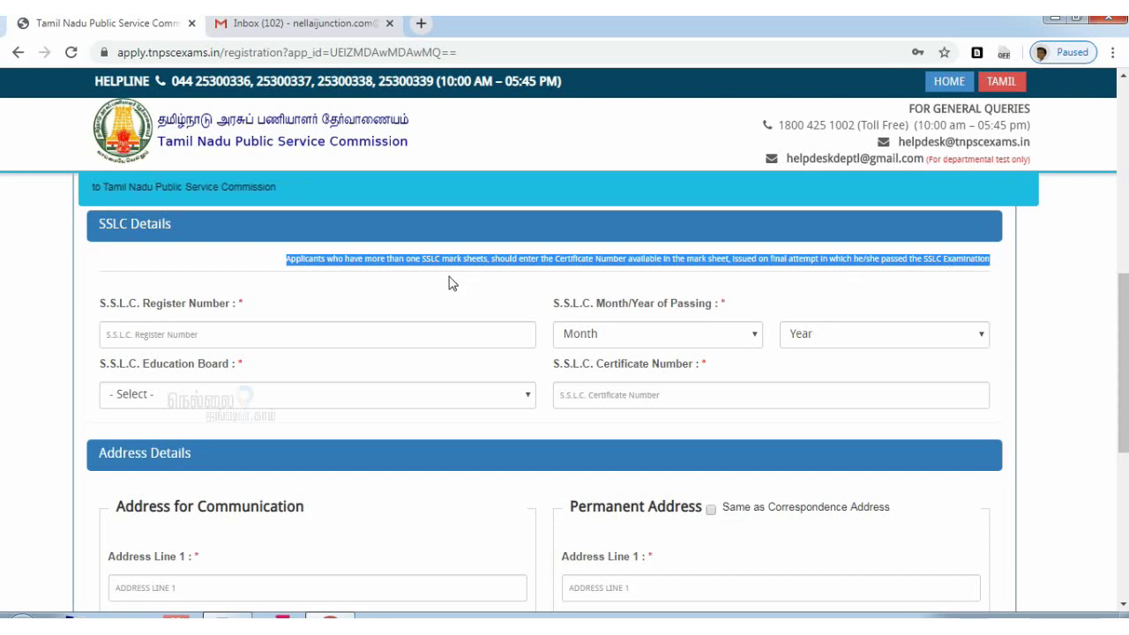
left_click(325, 336)
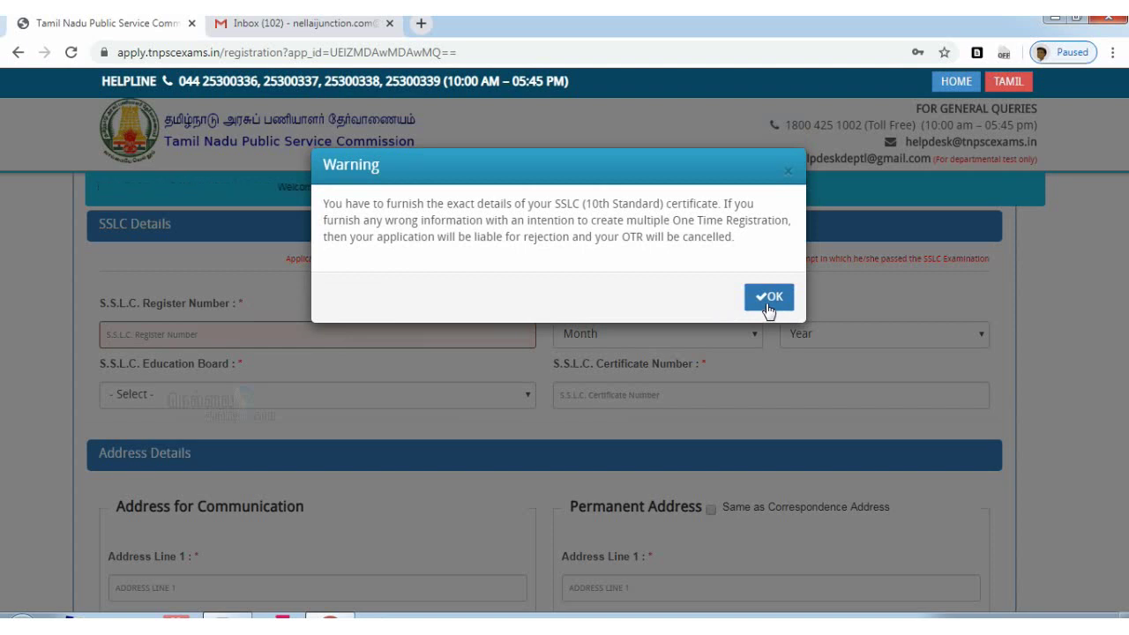
left_click(769, 302)
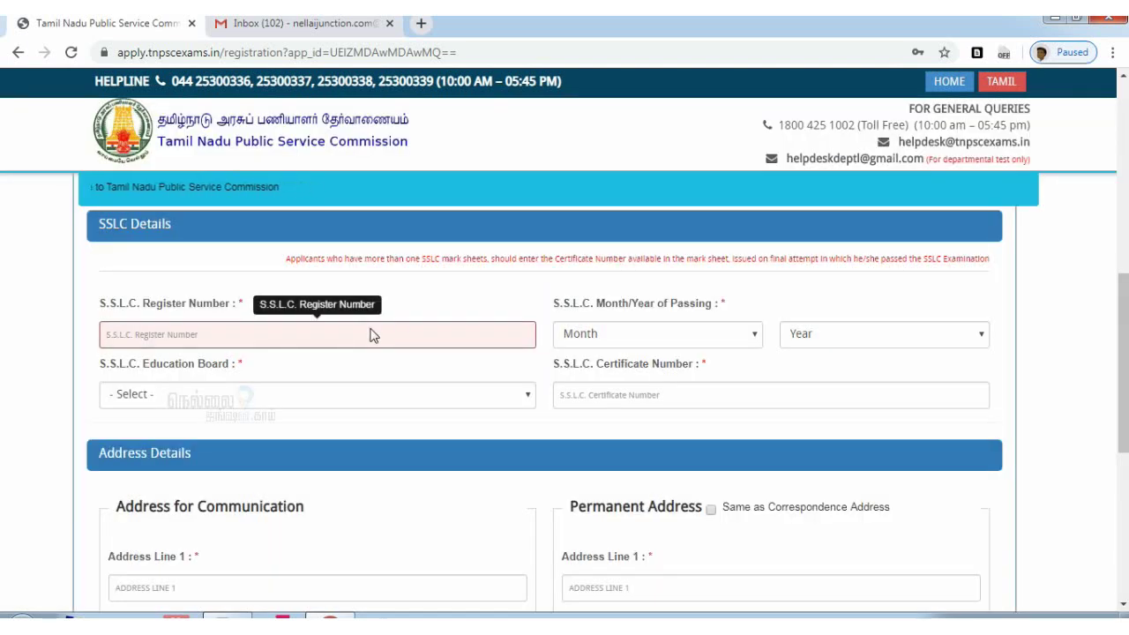
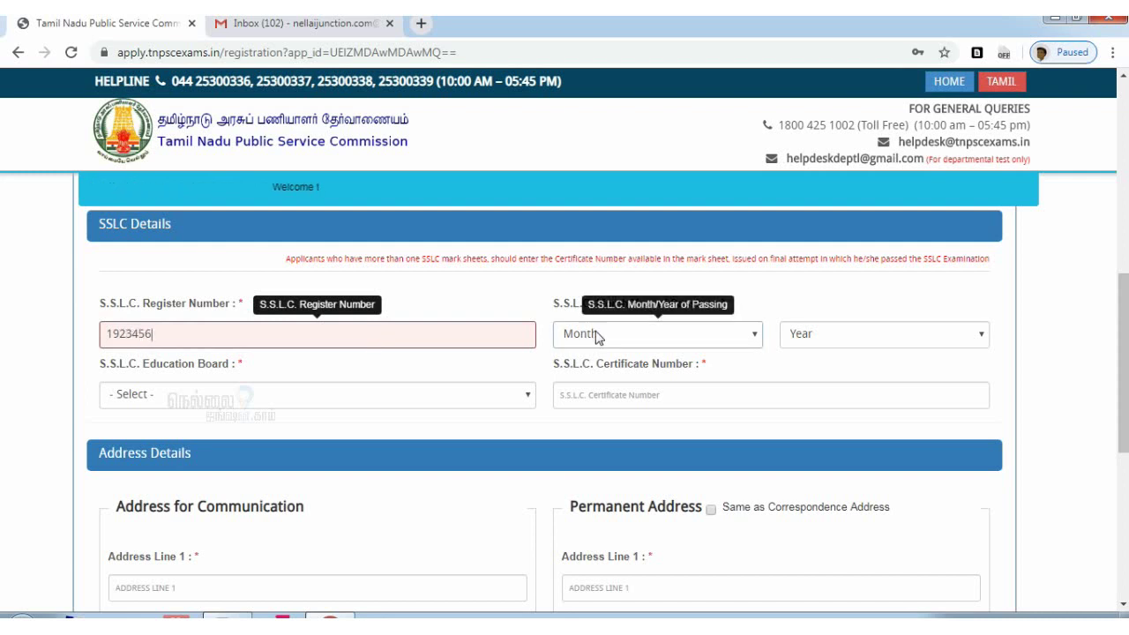
Set the SSLC passing month and year to June 2009 and the board to State Board
left_click(594, 338)
left_click(686, 344)
left_click(686, 344)
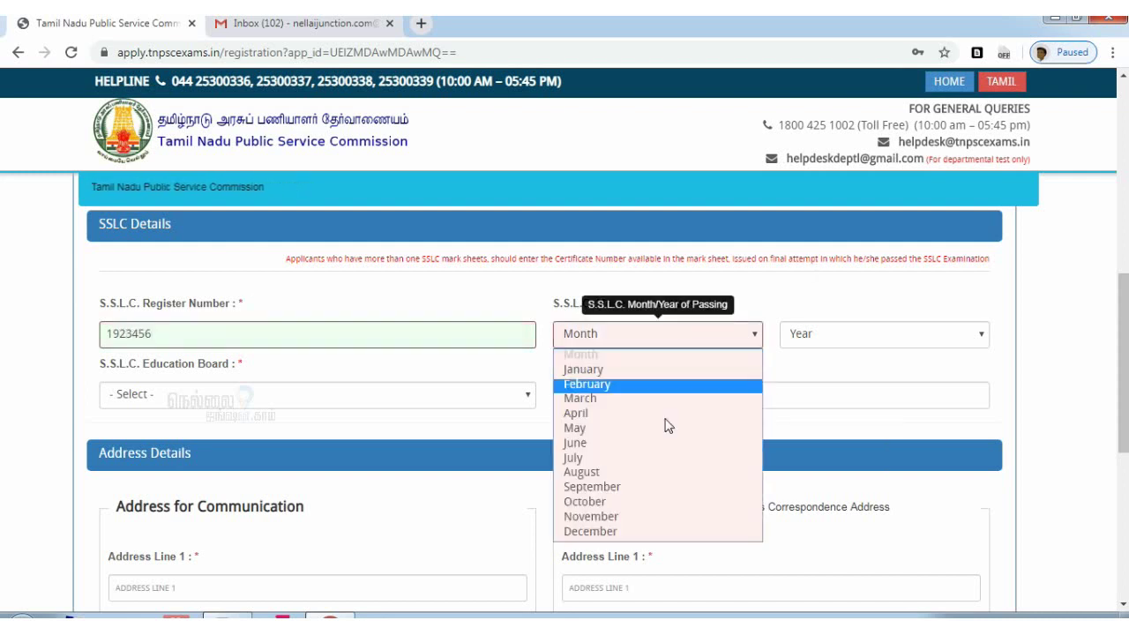
left_click(666, 450)
left_click(851, 336)
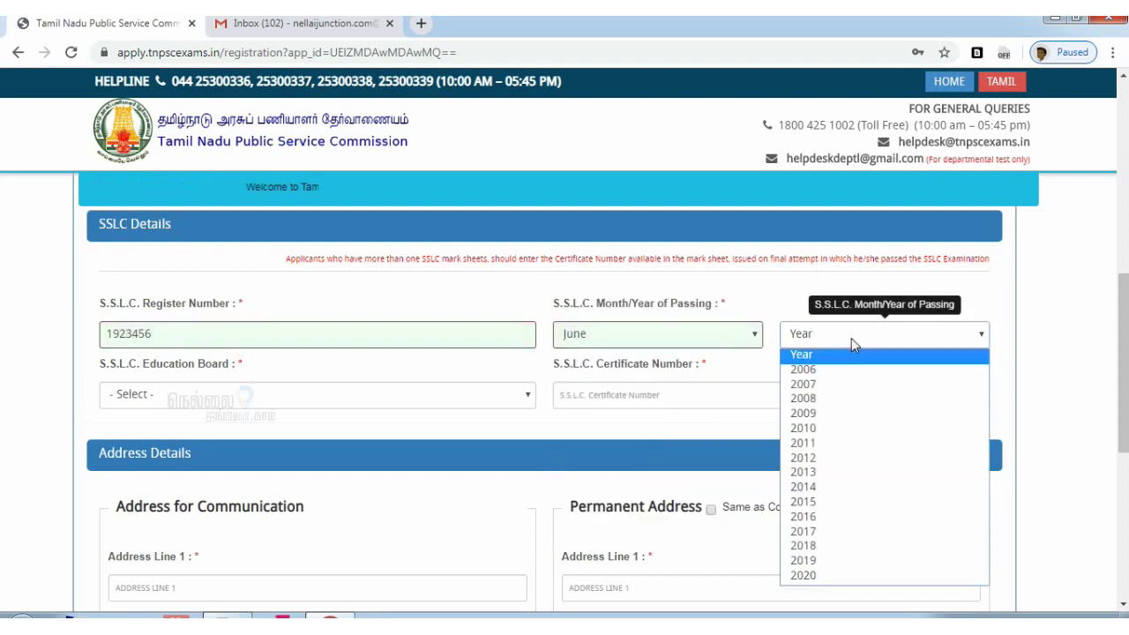
left_click(844, 416)
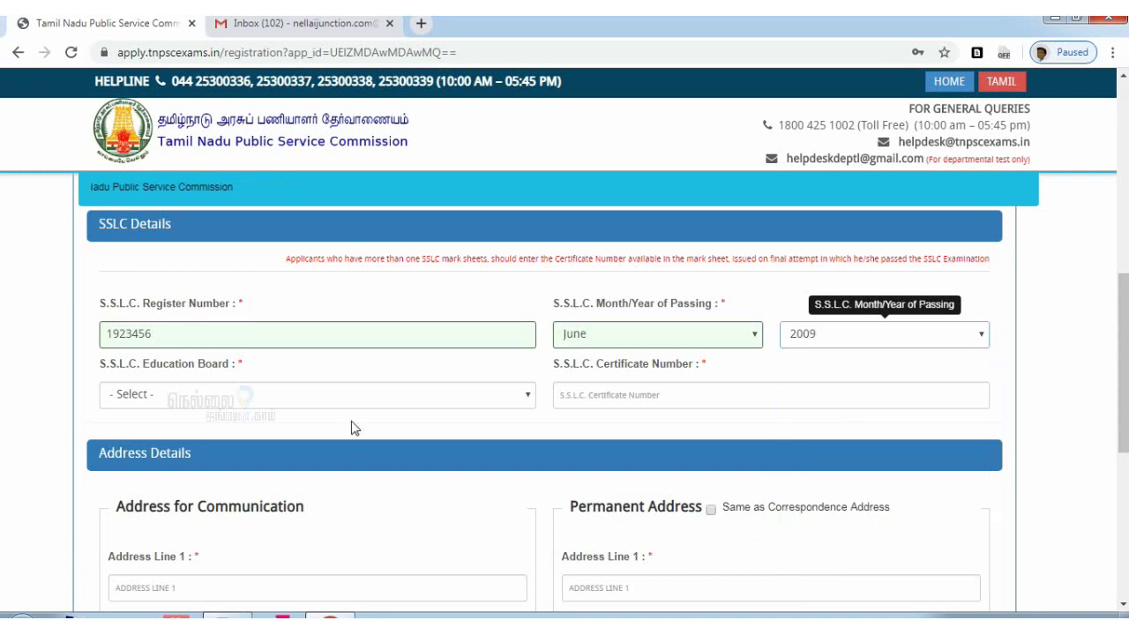
left_click(351, 399)
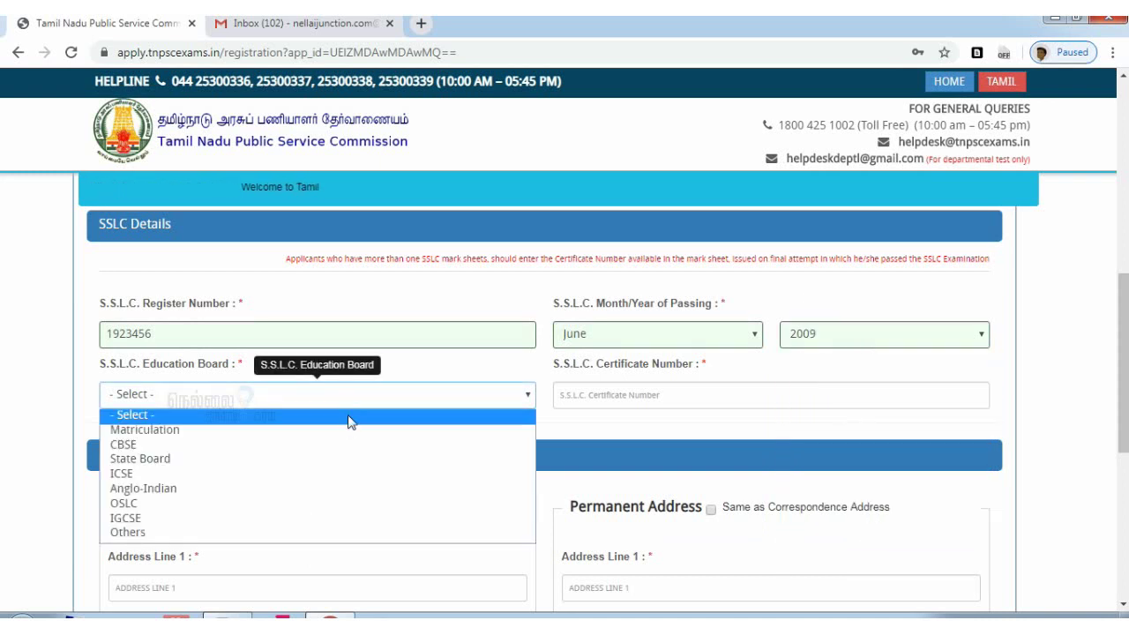
left_click(350, 457)
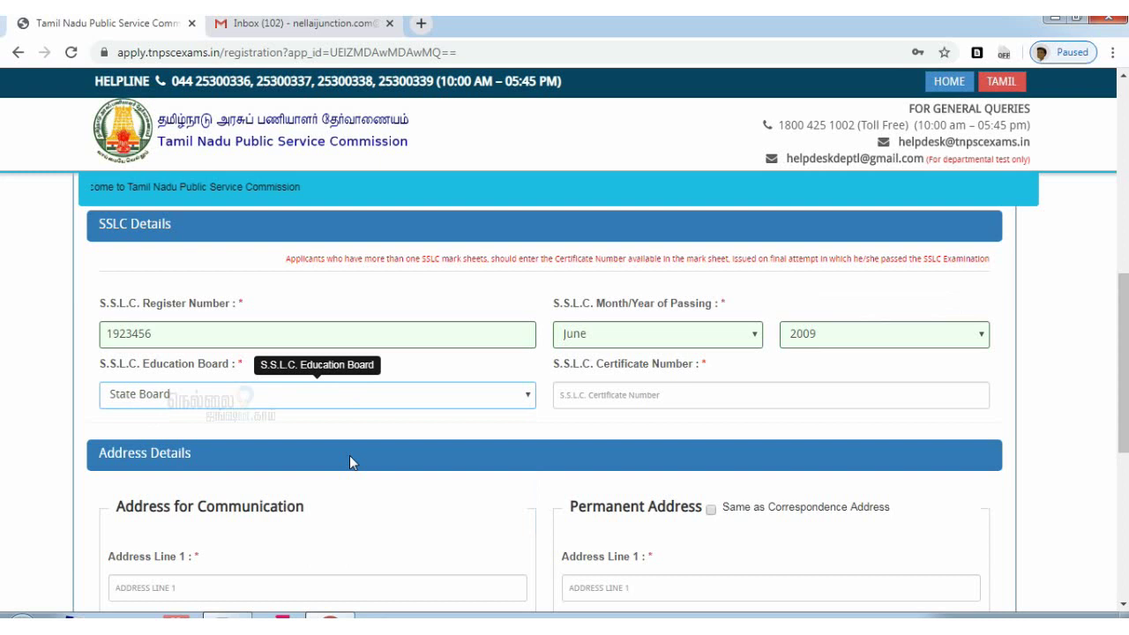
Enter the SSLC certificate number, retyping it to remove a stray 'q' typo
left_click(640, 403)
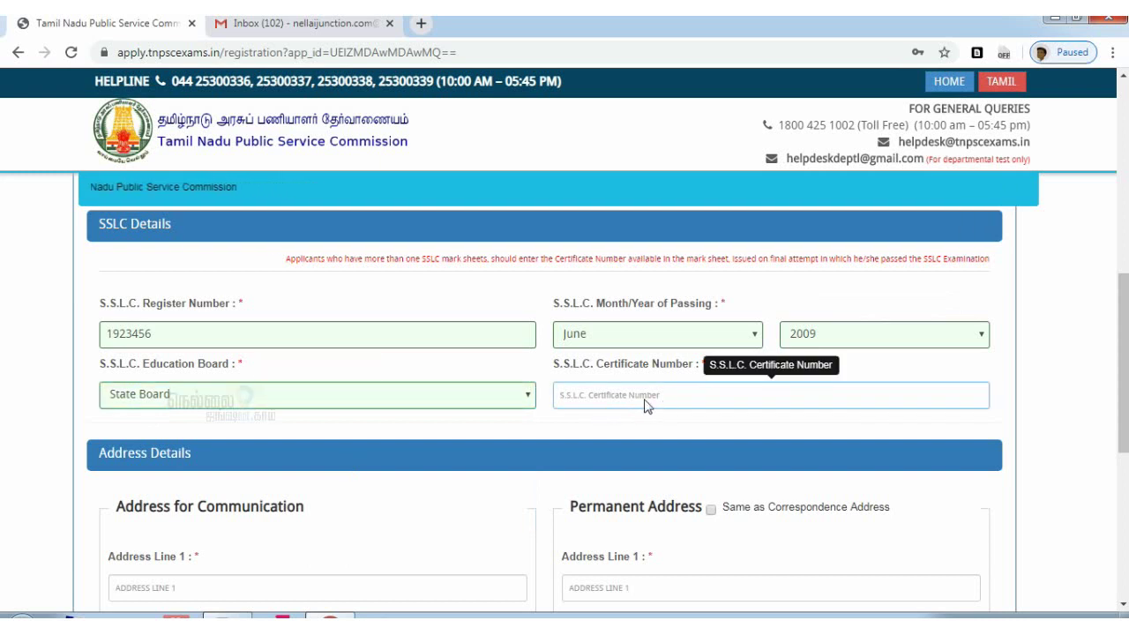
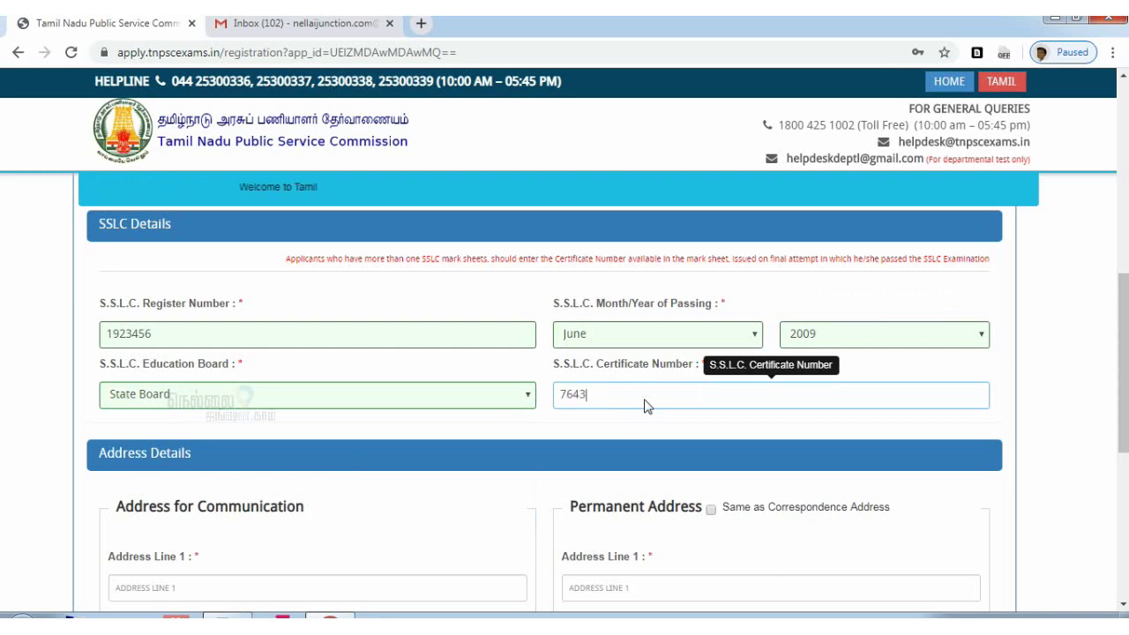
double_click(594, 398)
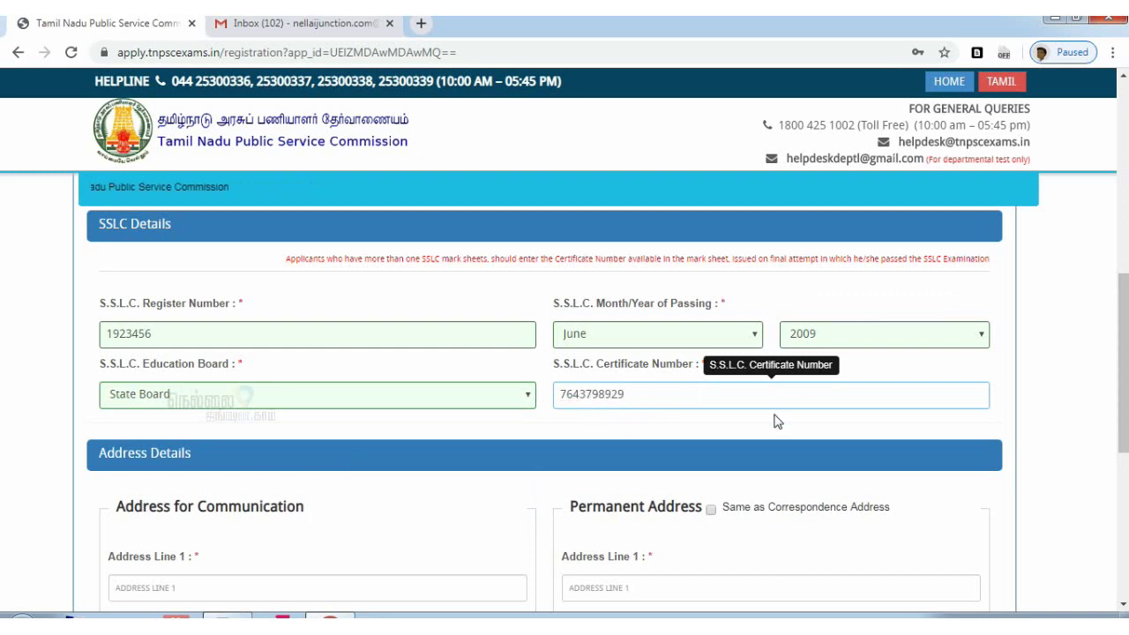
scroll(776, 415, "down", 3)
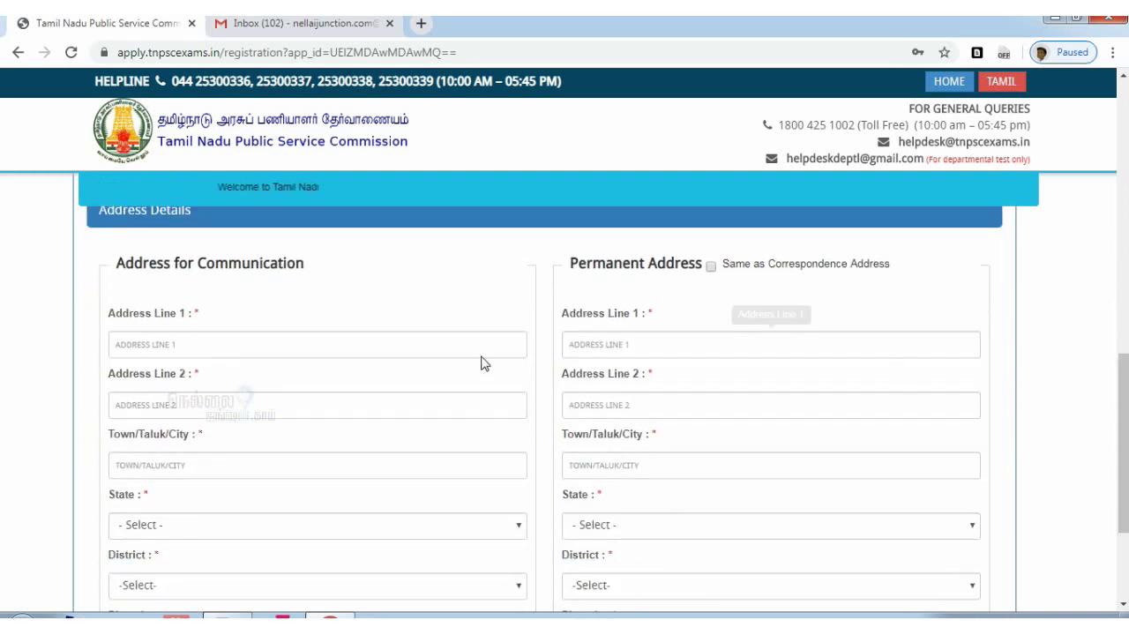
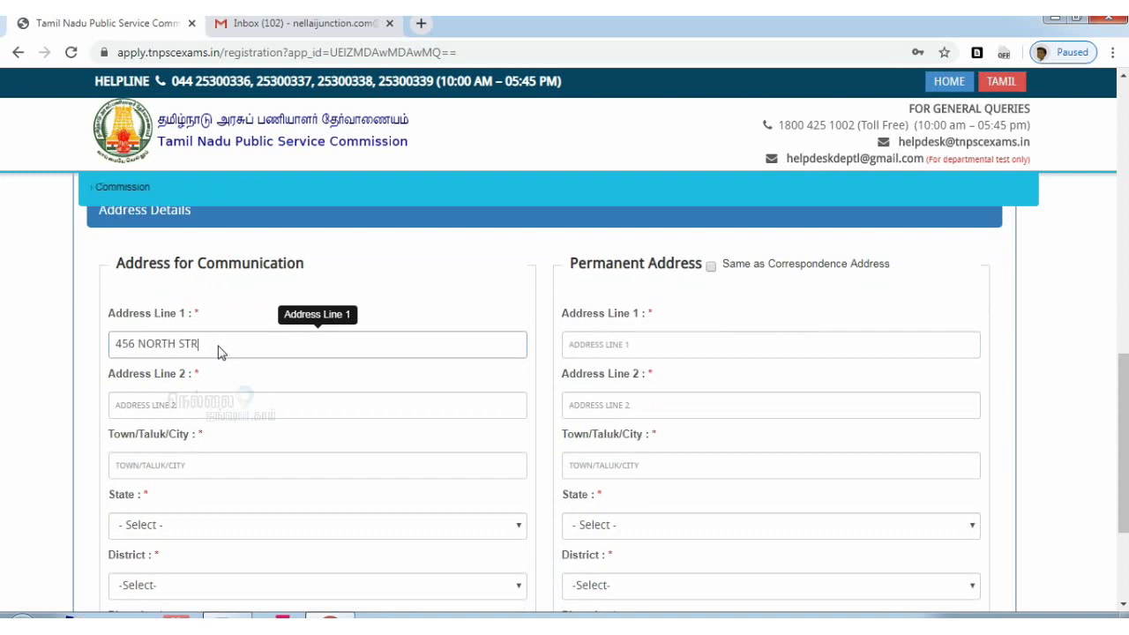
Fill in Address Line 1, Address Line 2 and the town or city
left_click(178, 409)
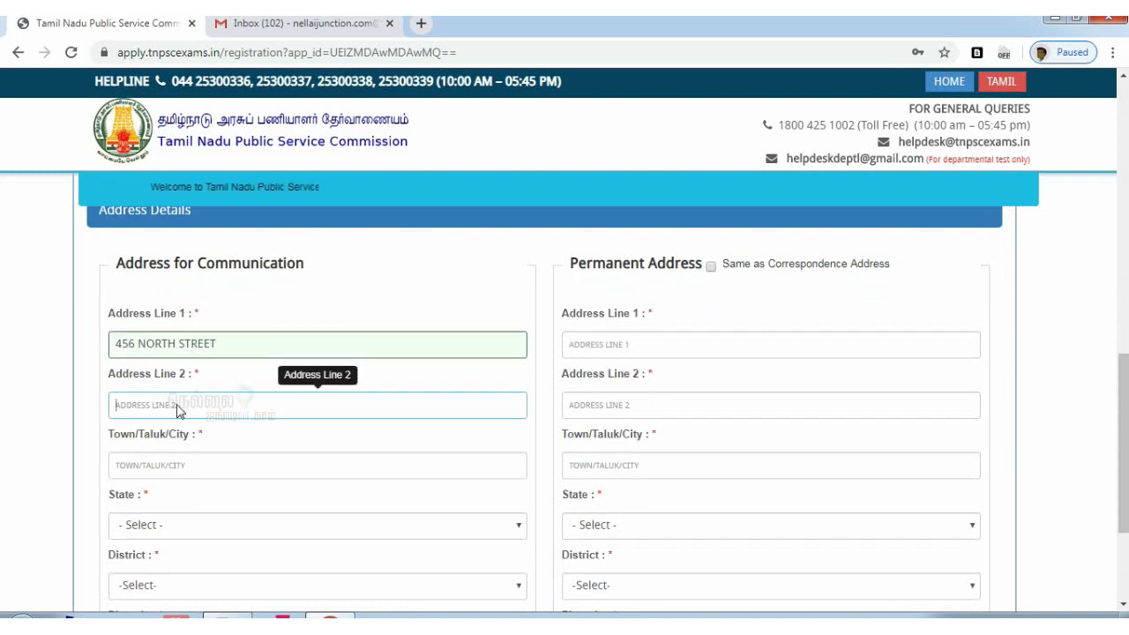
type("TOWN")
left_click(172, 465)
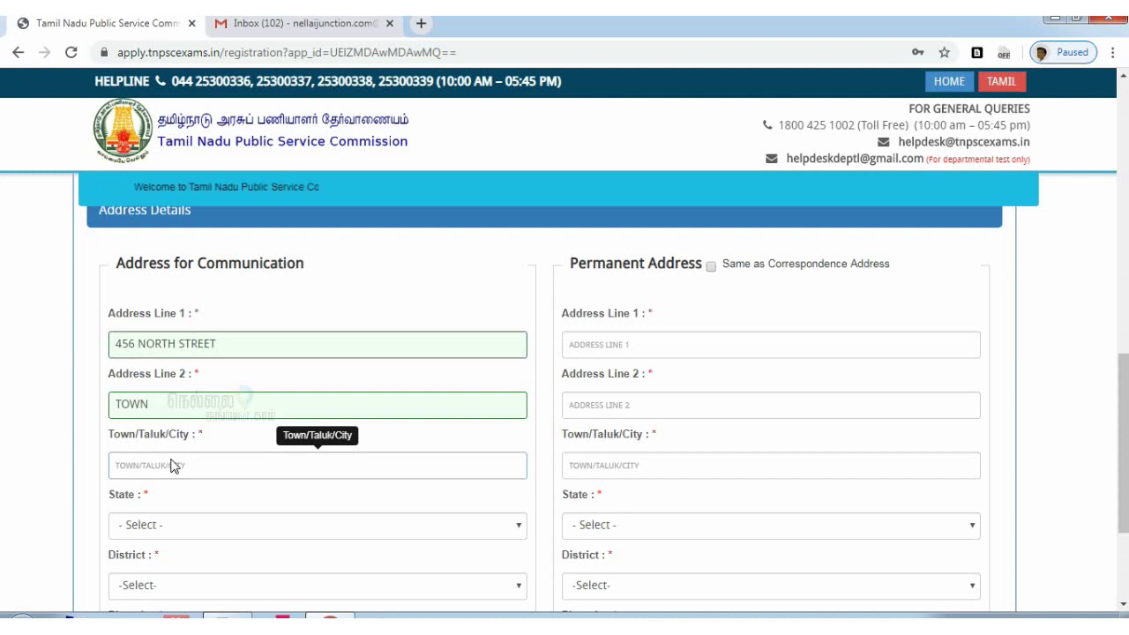
type("TIRUNELVELI")
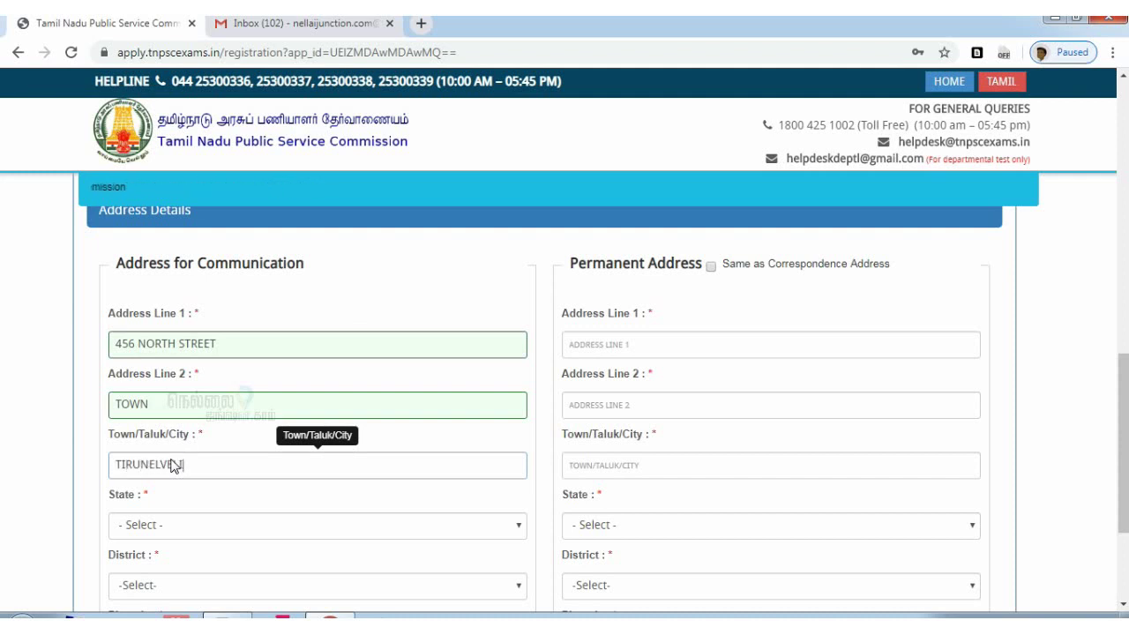
Choose Tamil Nadu as the state and Thirunelveli as the district, then enter the pincode
left_click(318, 525)
scroll(524, 353, "down", 3)
scroll(283, 484, "up", 2)
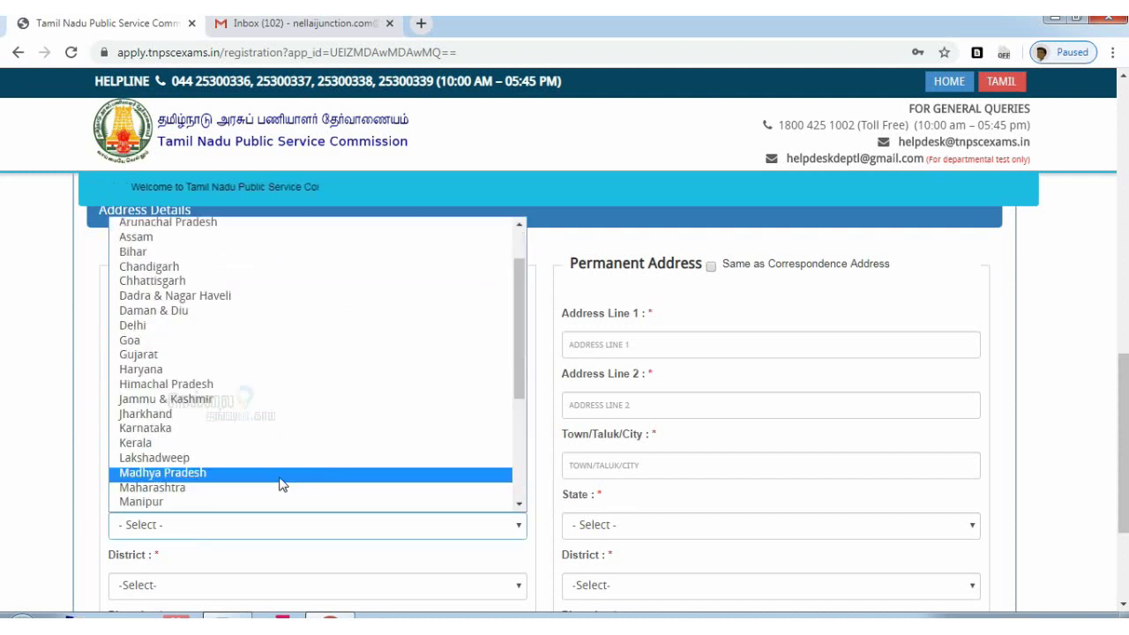
left_click(530, 335)
left_click(389, 522)
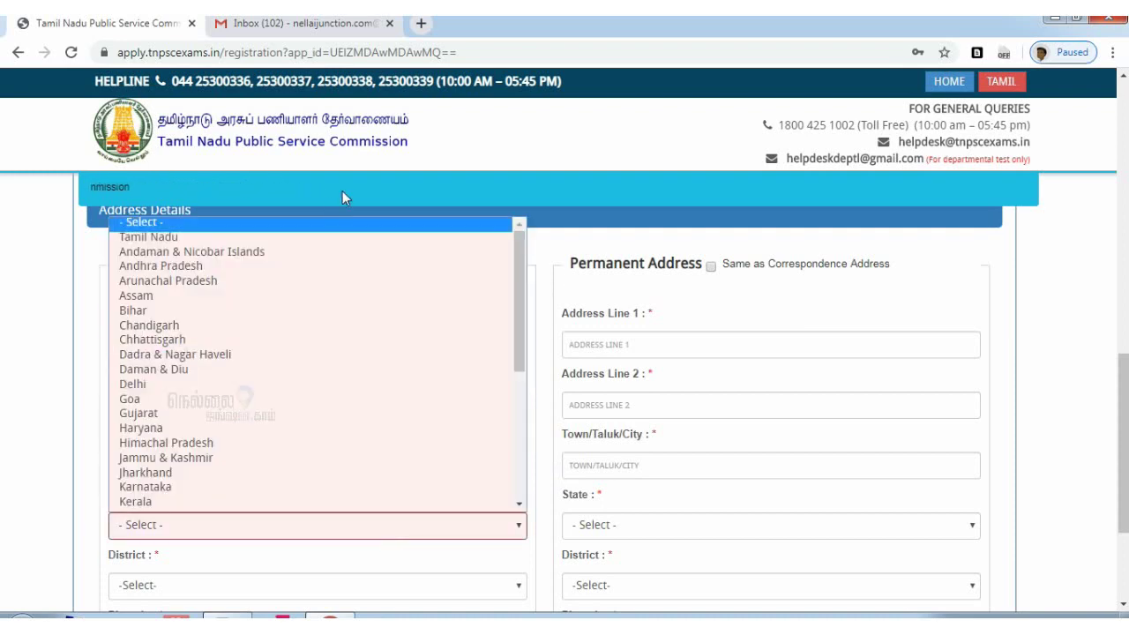
left_click(282, 237)
scroll(552, 397, "down", 2)
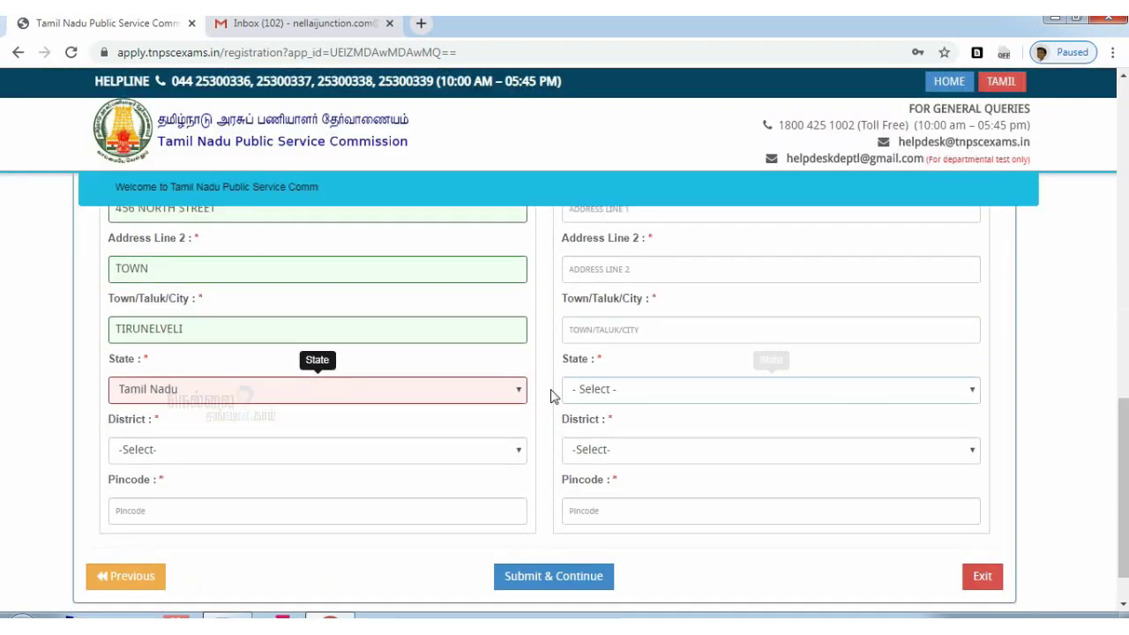
left_click(436, 454)
scroll(415, 418, "down", 2)
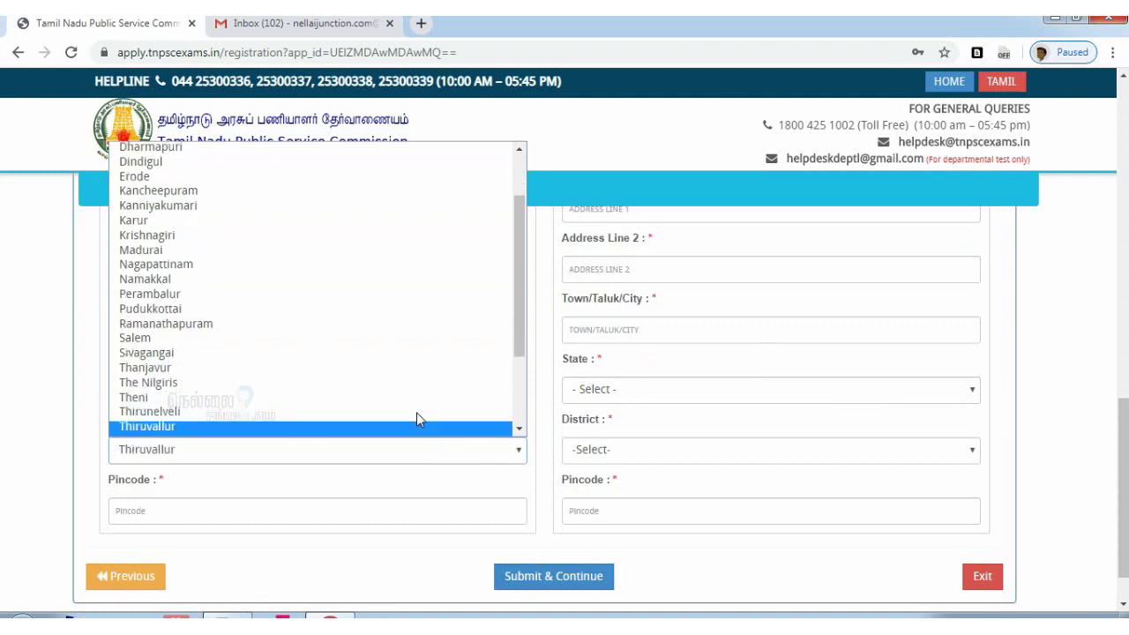
left_click(327, 403)
left_click(285, 517)
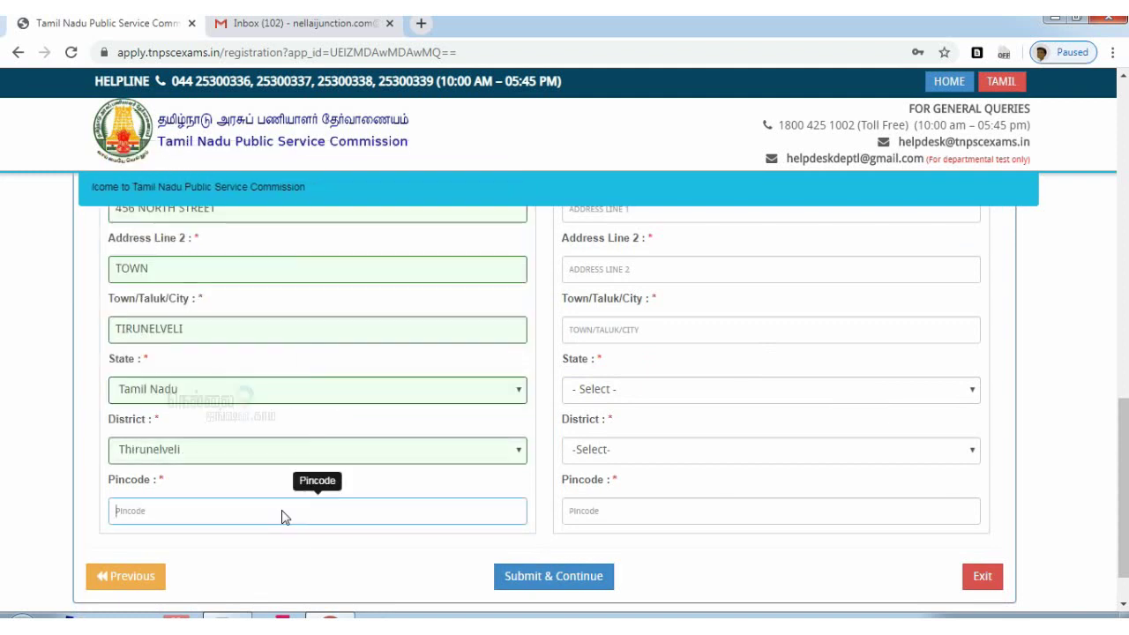
type("627001")
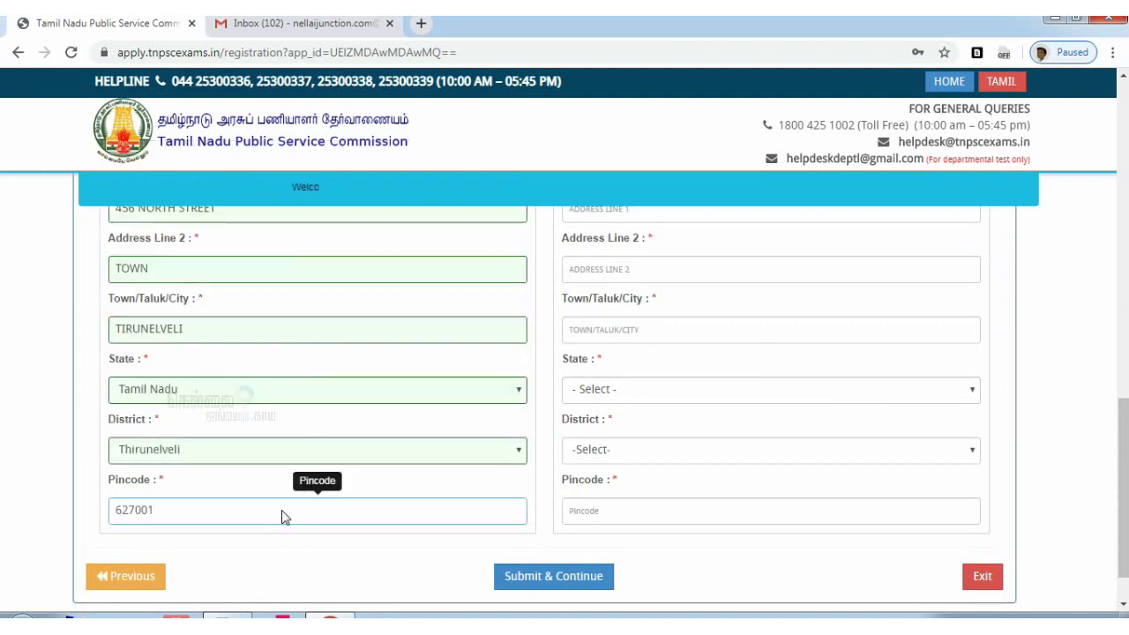
scroll(282, 517, "up", 3)
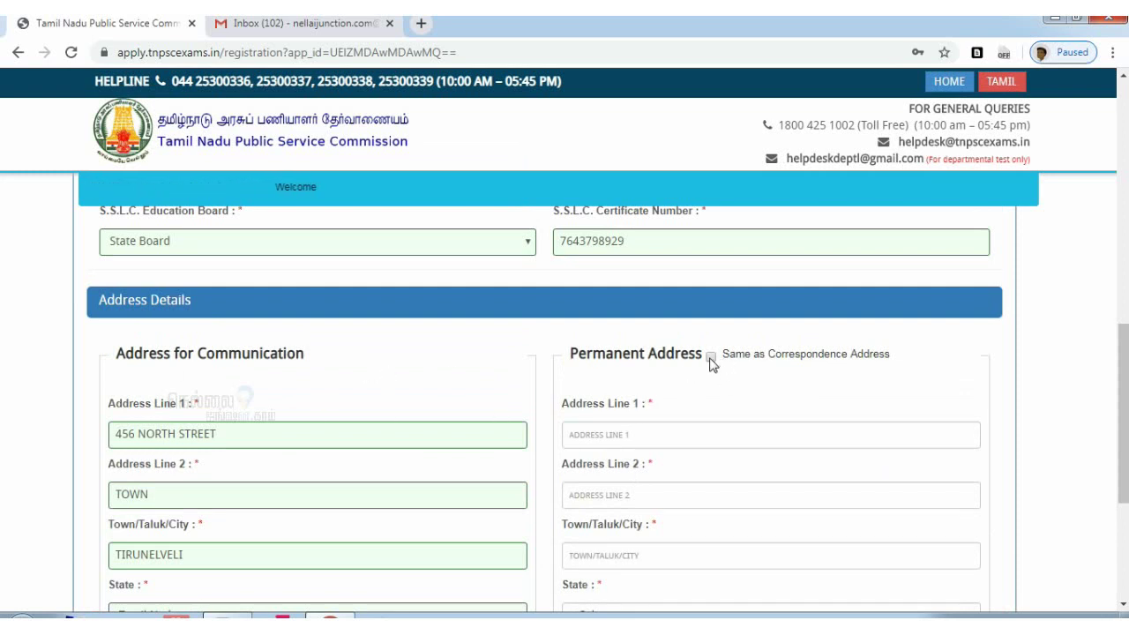
Mark the permanent address as same as correspondence and submit the address details
left_click(711, 358)
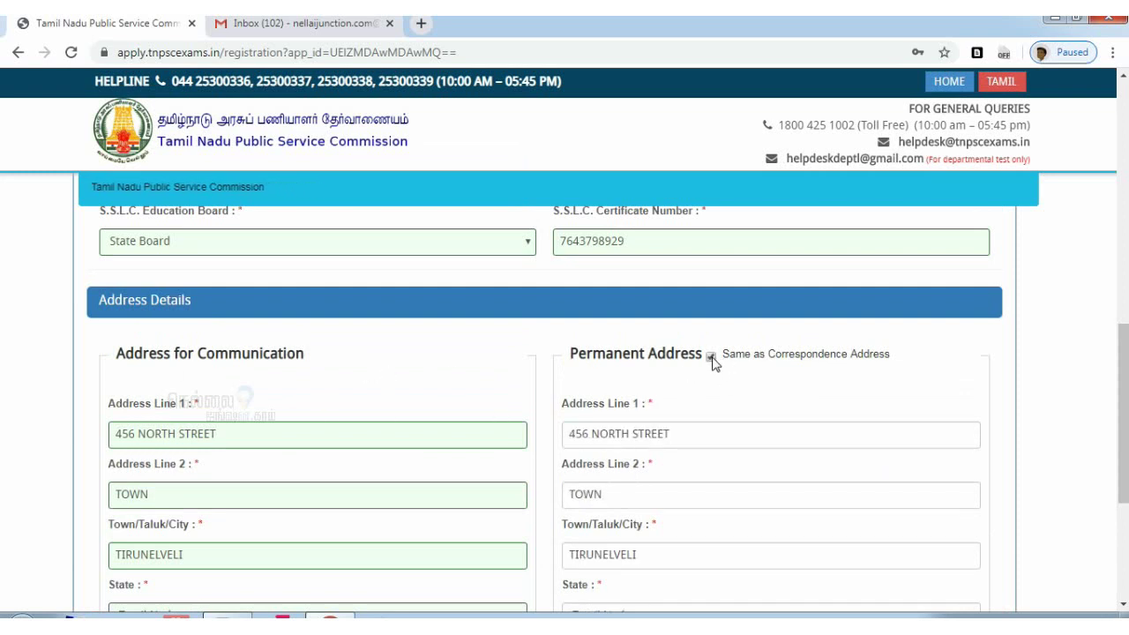
scroll(532, 550, "down", 4)
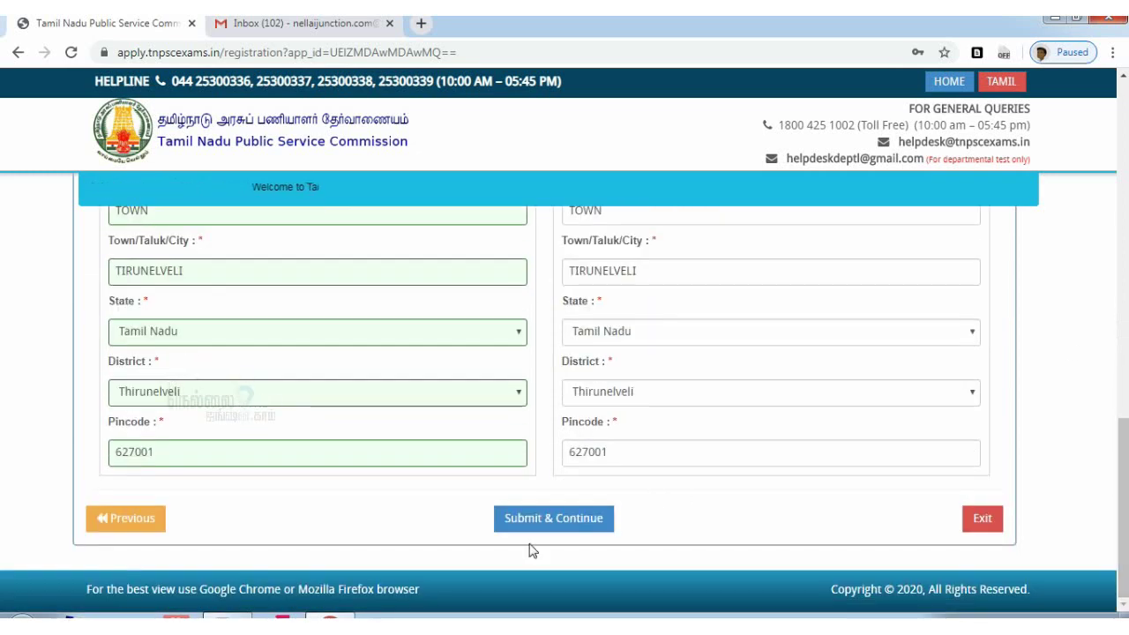
left_click(549, 528)
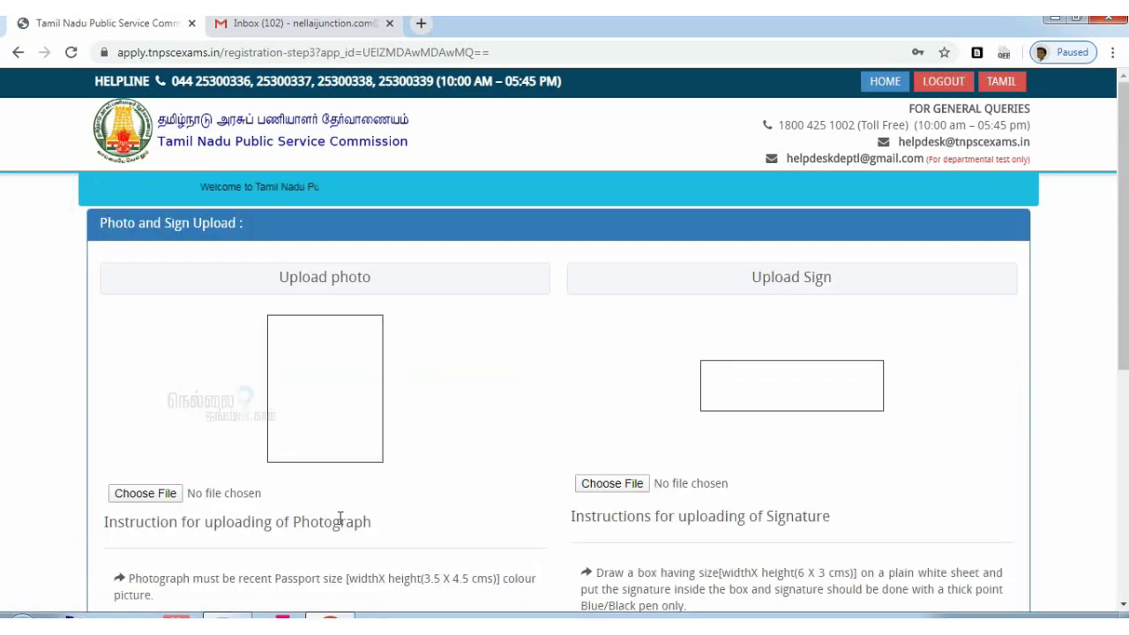
scroll(550, 500, "down", 3)
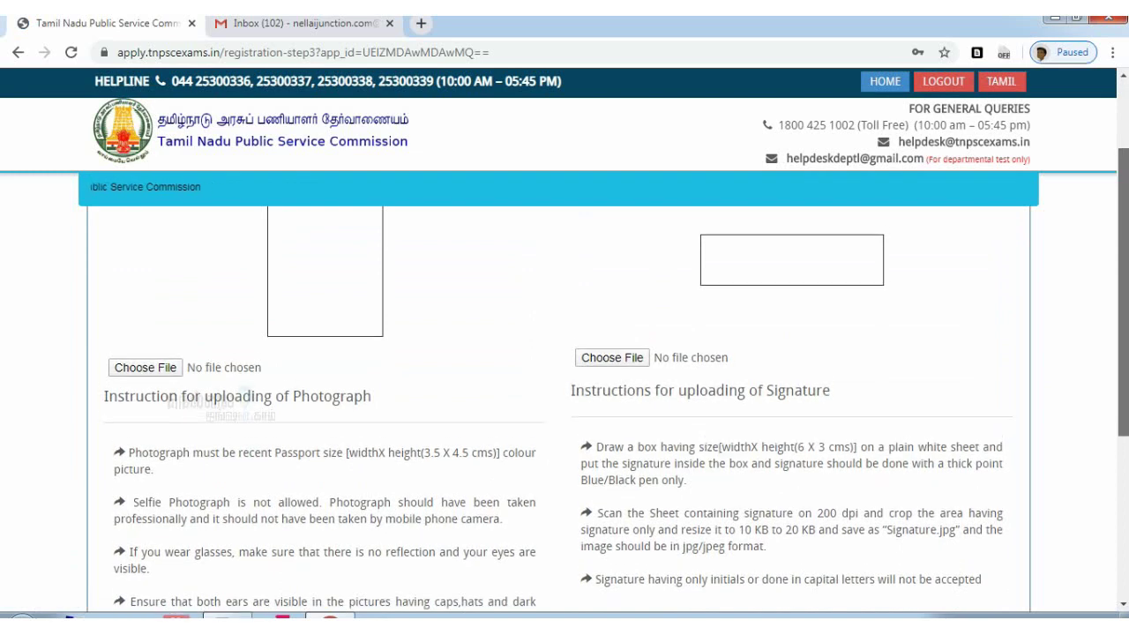
scroll(564, 397, "up", 1)
scroll(565, 397, "down", 2)
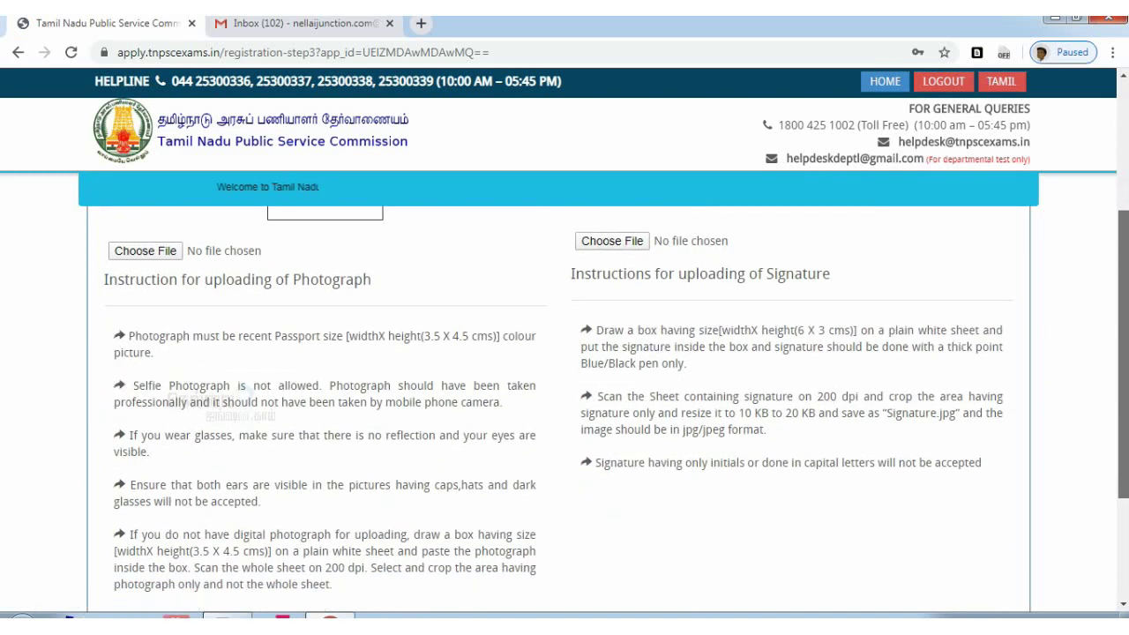
left_click_drag(423, 336, 491, 339)
scroll(1103, 344, "down", 1)
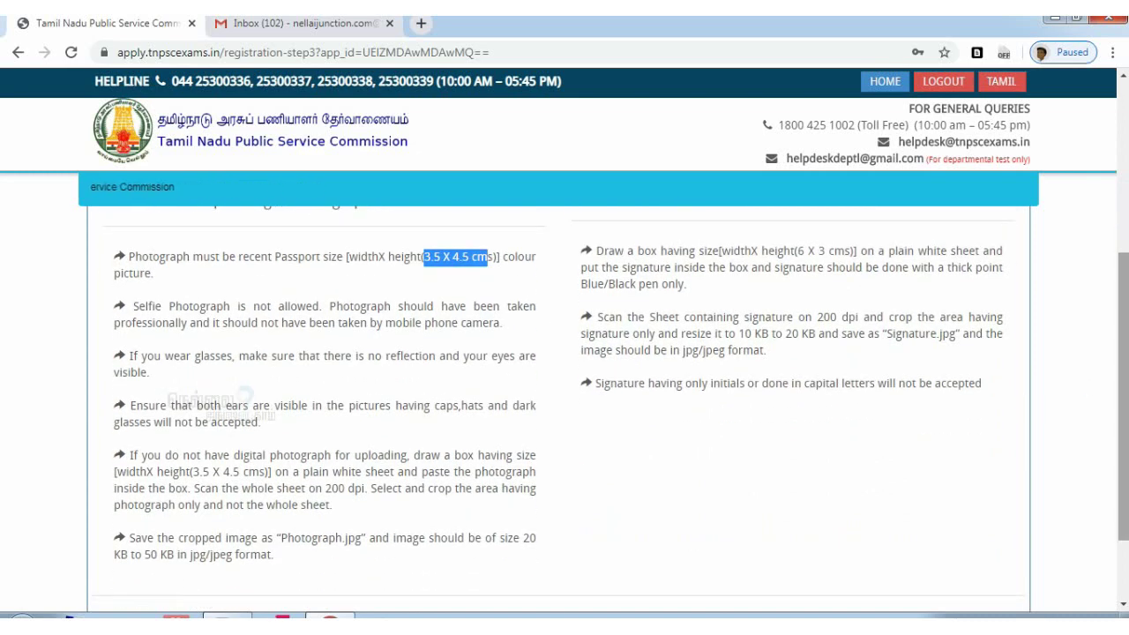
left_click_drag(522, 538, 177, 556)
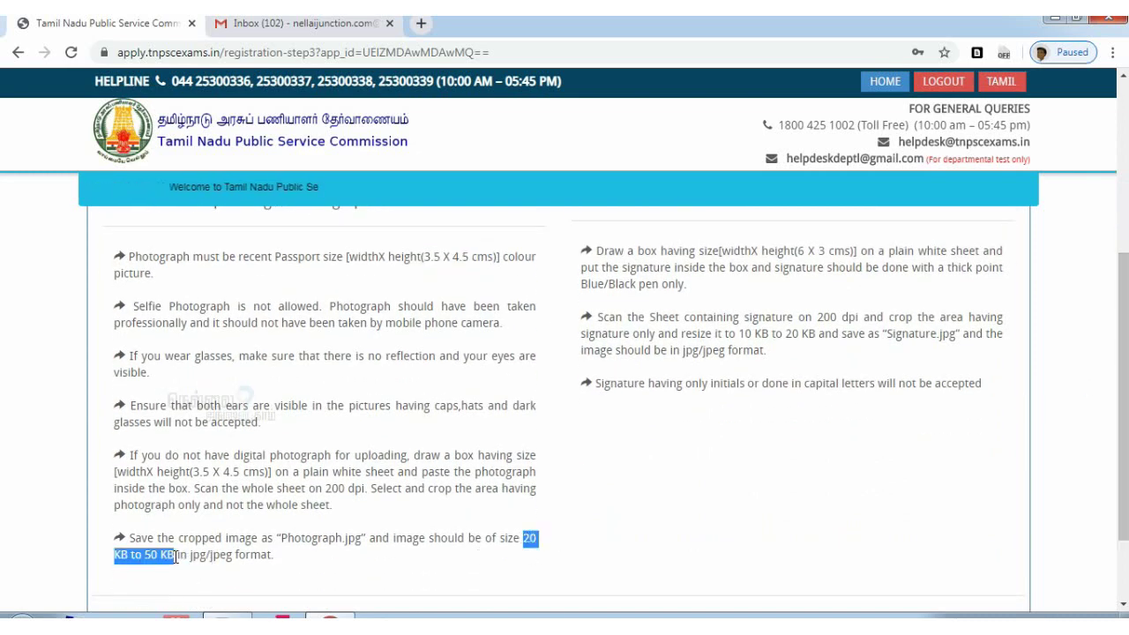
left_click(800, 330)
double_click(800, 330)
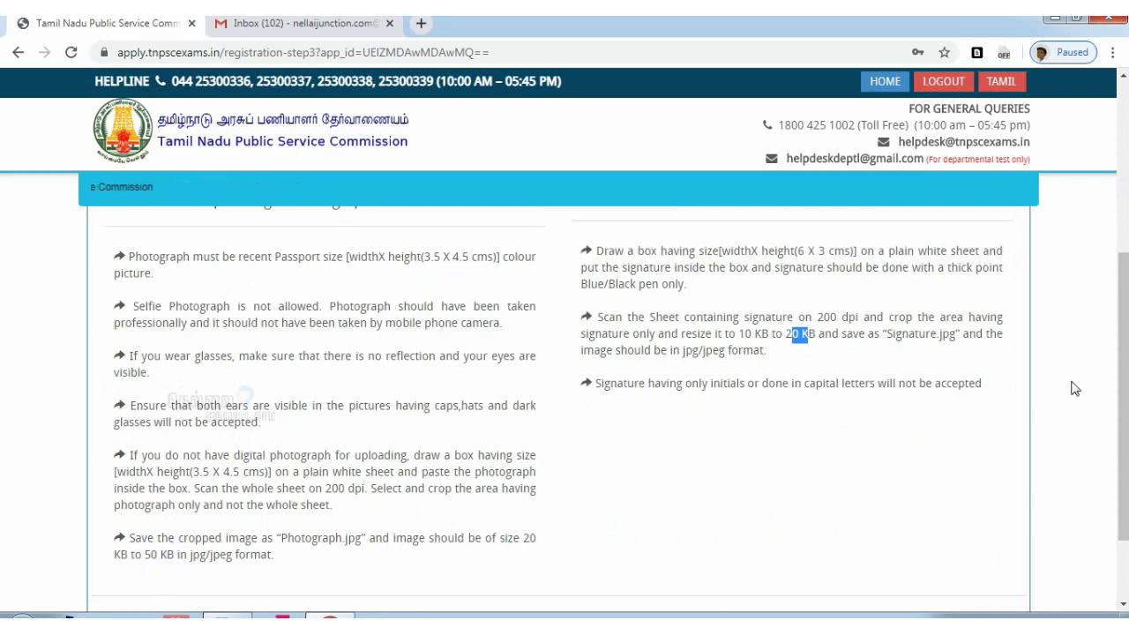
scroll(1071, 385, "up", 3)
left_click(145, 409)
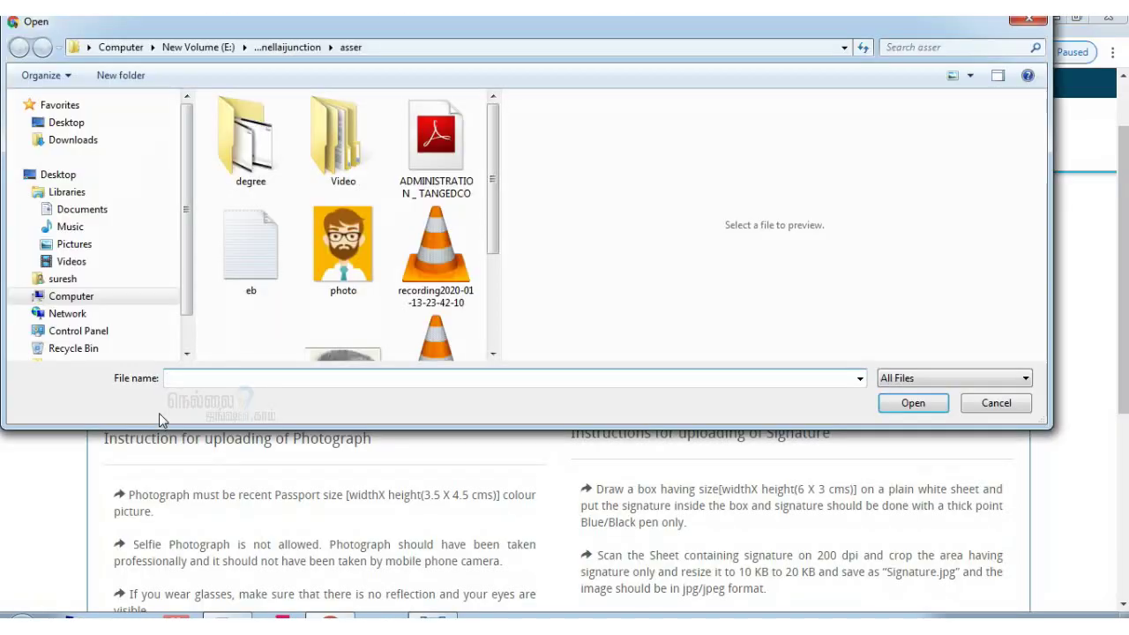
left_click(335, 244)
left_click(919, 404)
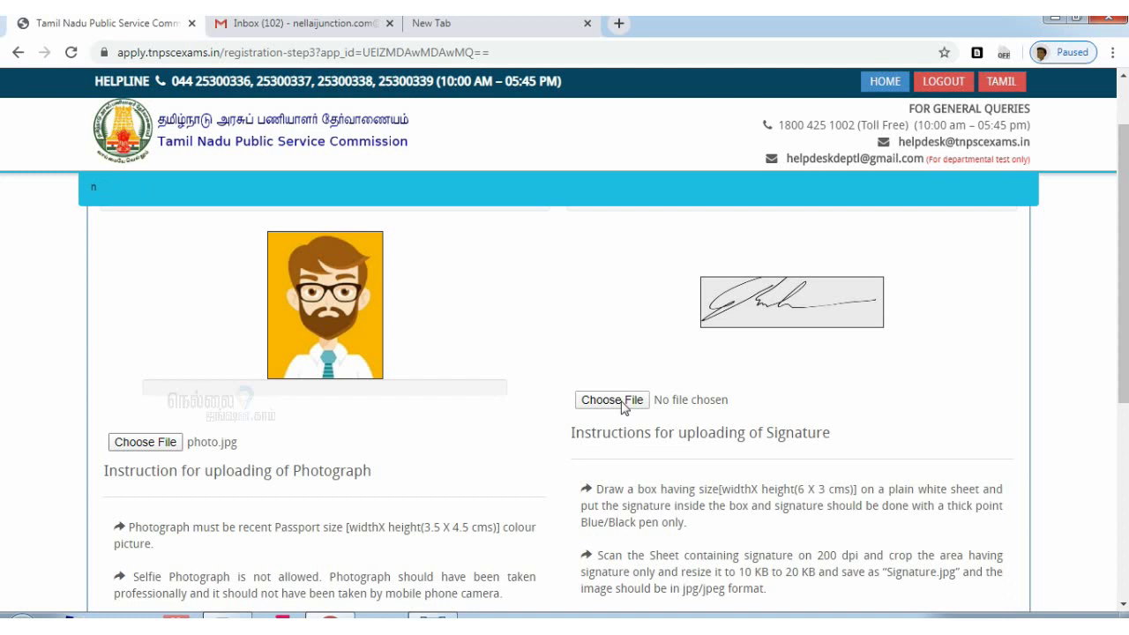
left_click(612, 400)
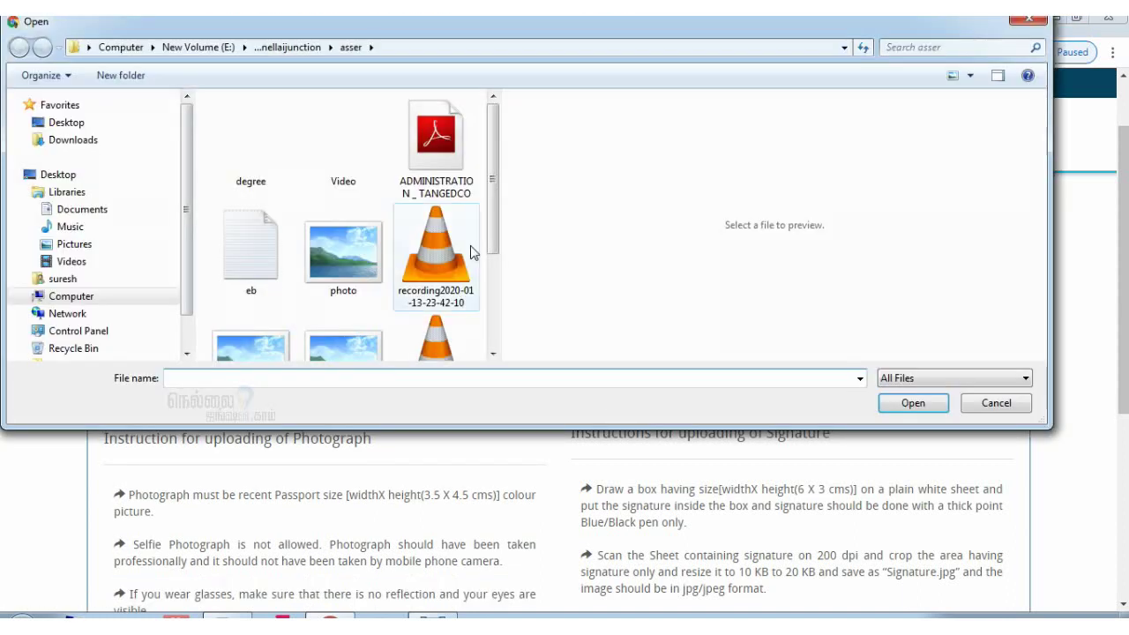
scroll(424, 247, "down", 2)
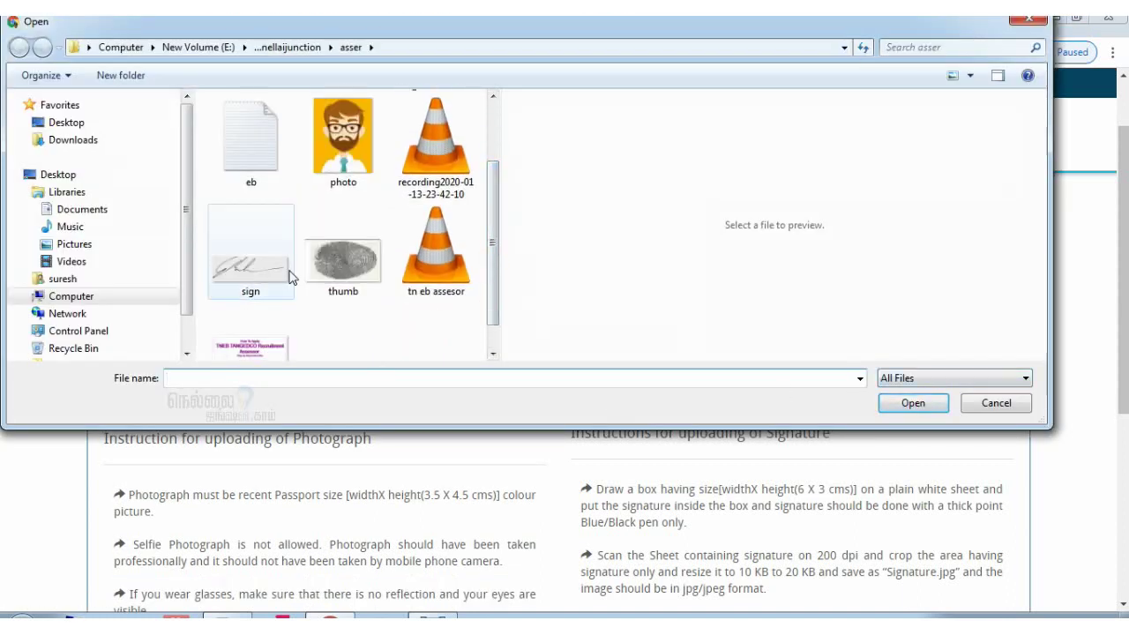
left_click(265, 269)
left_click(913, 403)
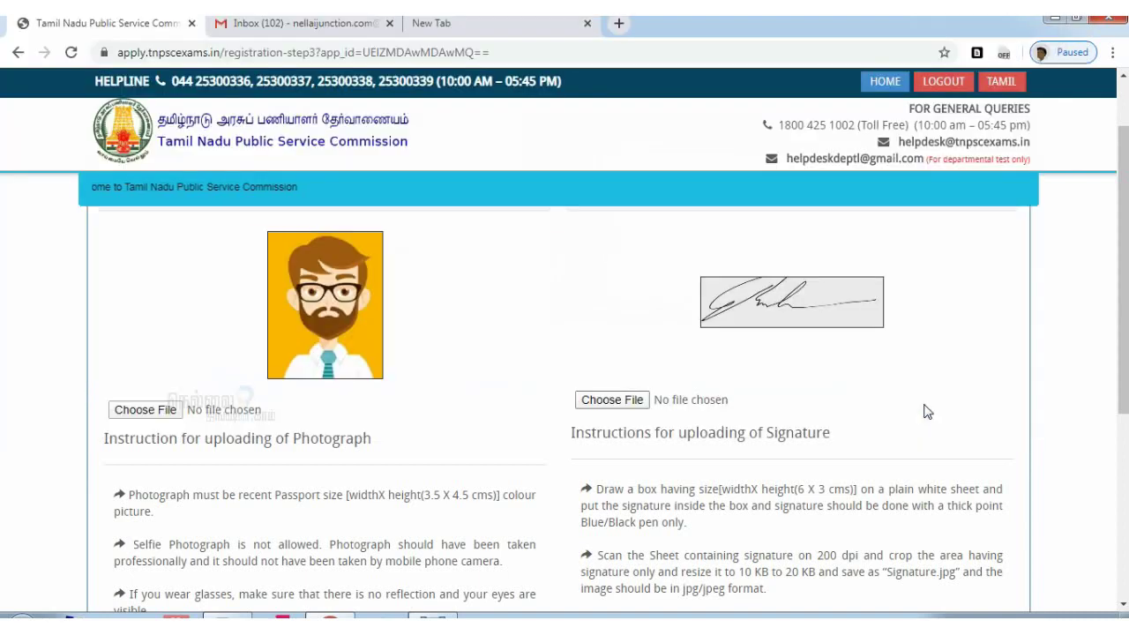
left_click_drag(1123, 265, 1123, 439)
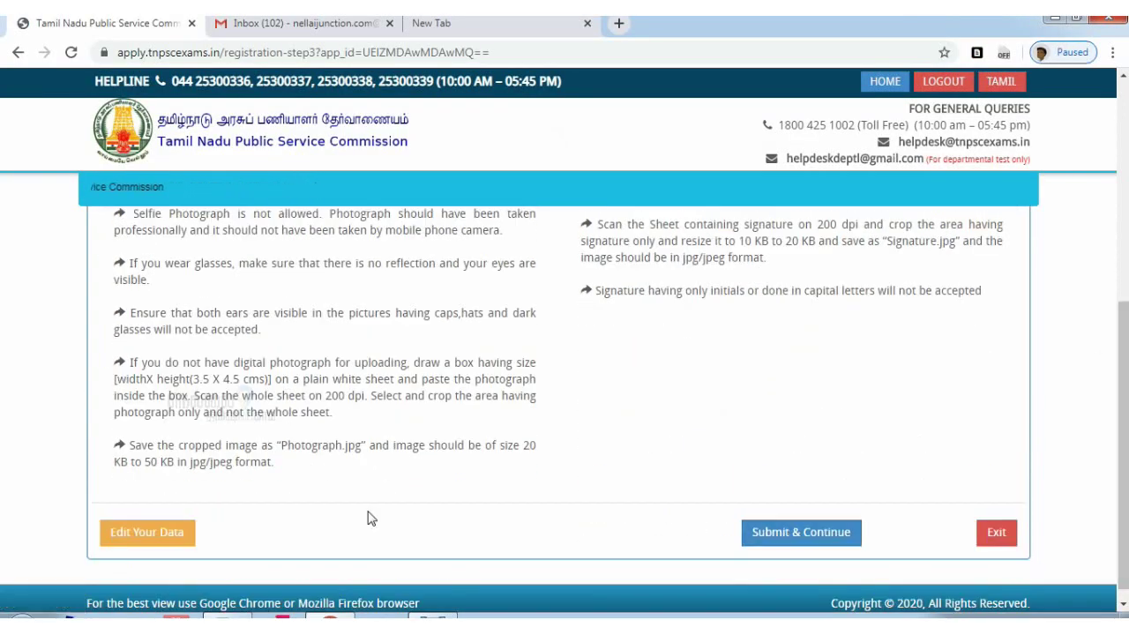
Re-submit the personal details, address details and photo upload stages to reach the registration preview
left_click(174, 542)
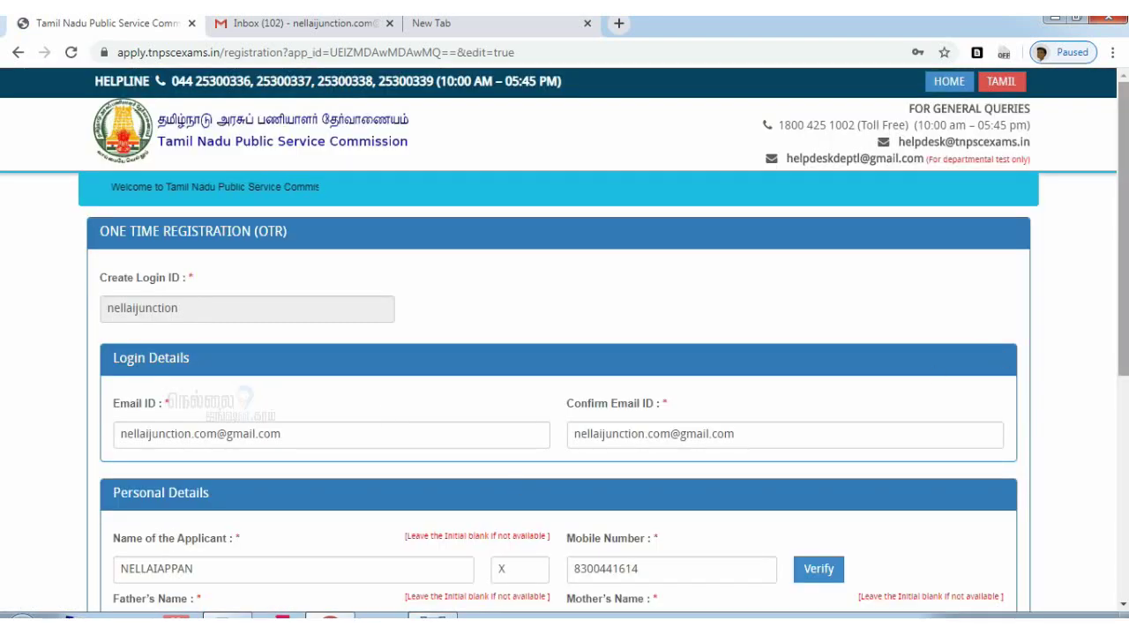
scroll(521, 477, "down", 5)
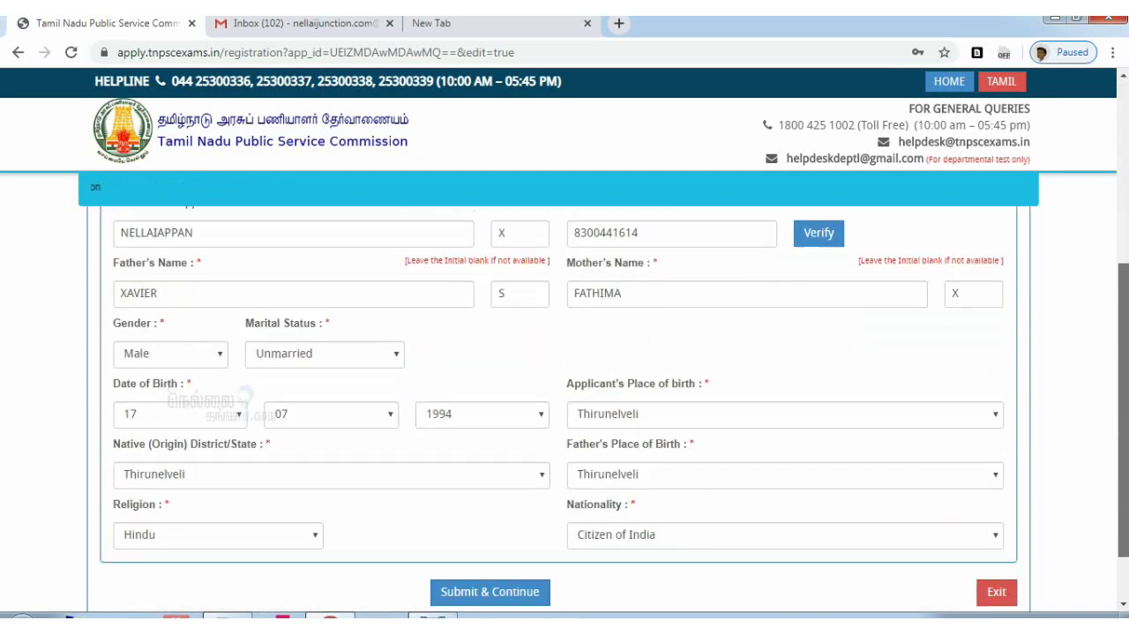
left_click(512, 522)
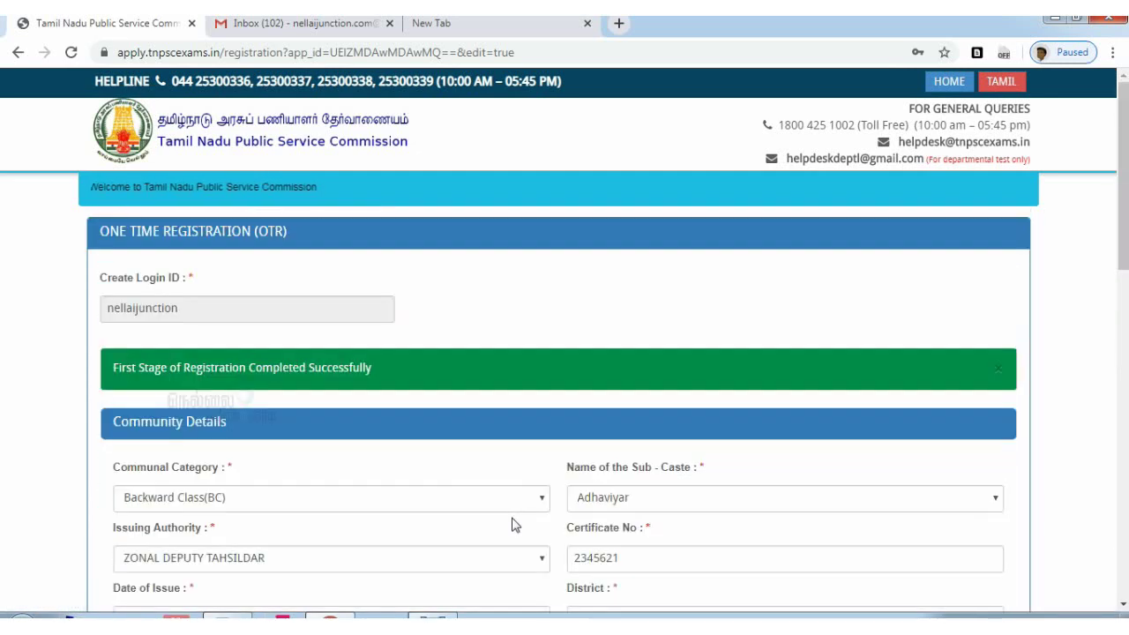
scroll(1128, 190, "down", 10)
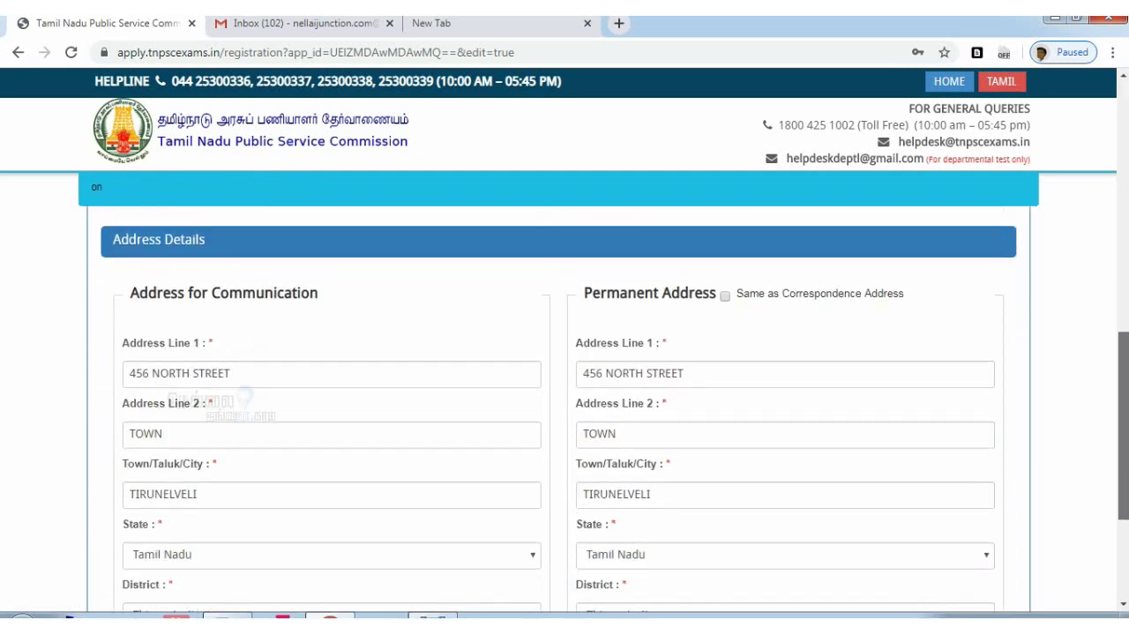
scroll(565, 521, "down", 2)
left_click(565, 521)
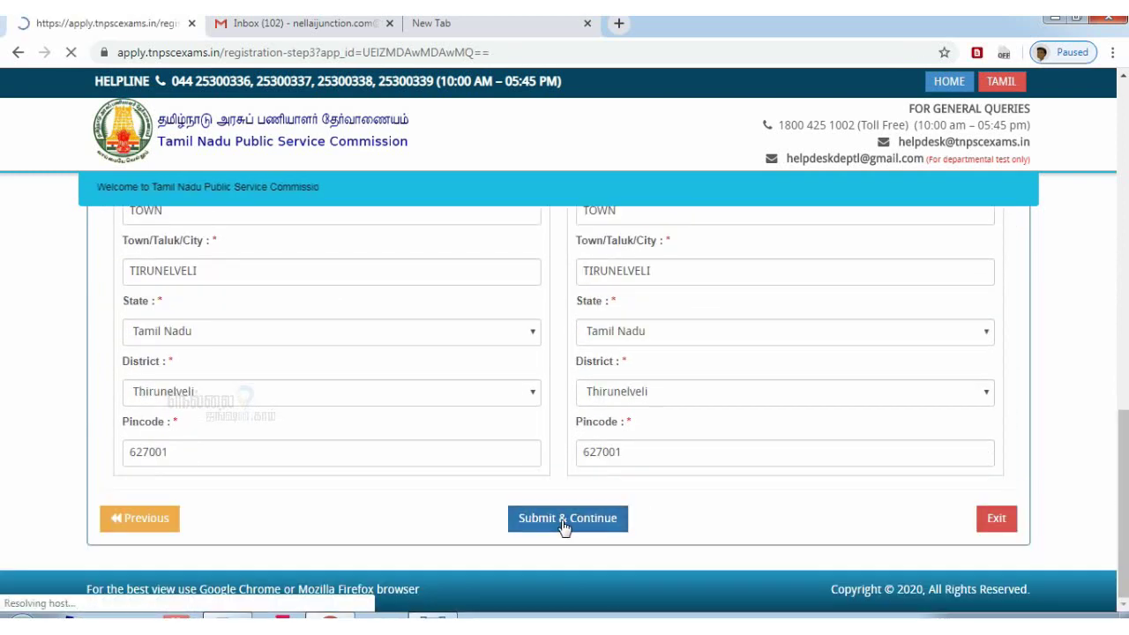
left_click_drag(1123, 268, 1122, 478)
left_click(801, 588)
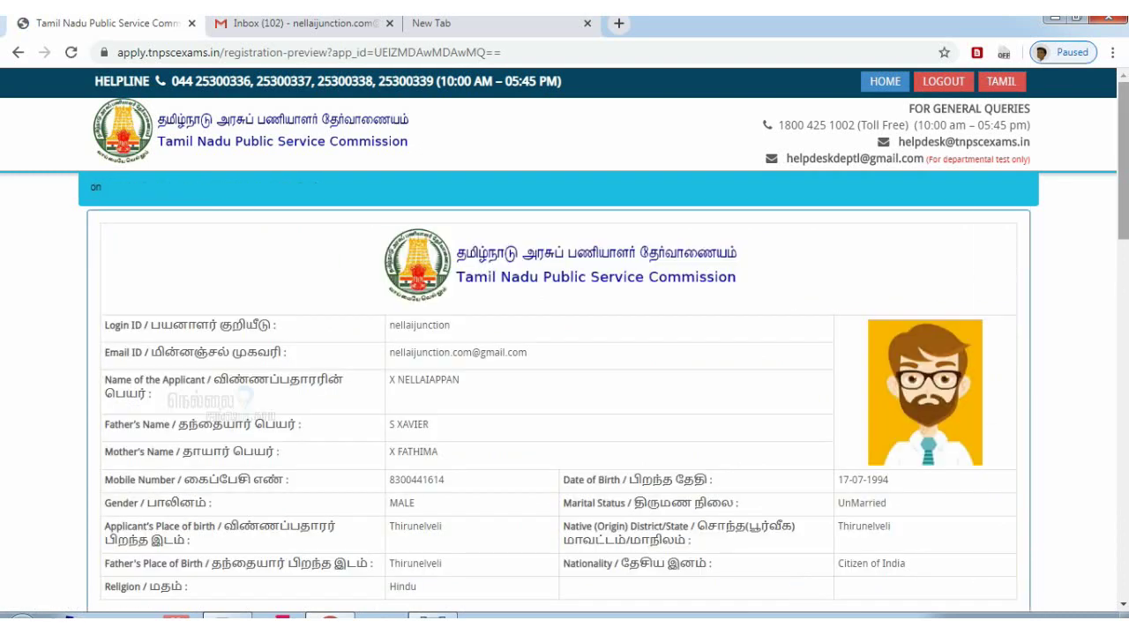
Accept the declaration, submit the registration and confirm with Yes
left_click_drag(1123, 225, 1123, 508)
scroll(404, 499, "down", 3)
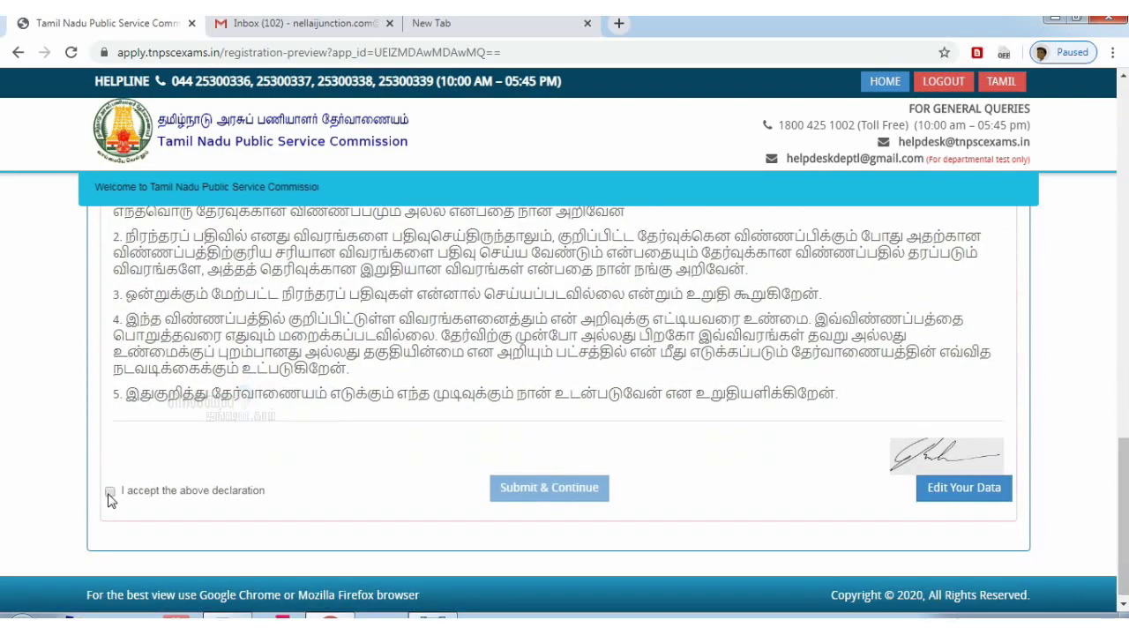
scroll(1123, 424, "up", 3)
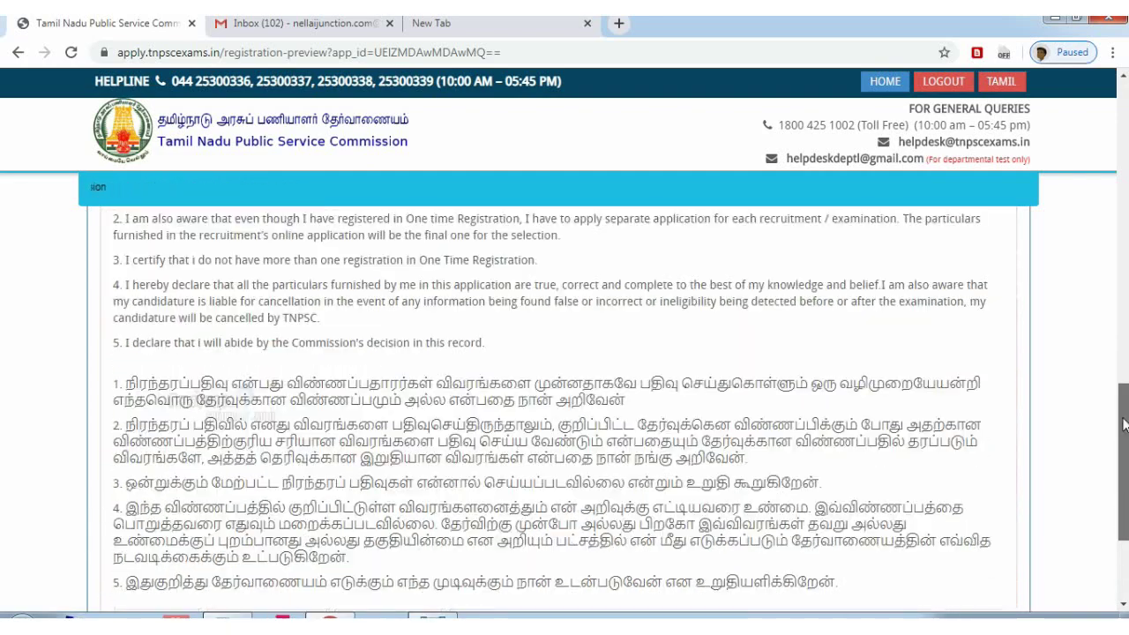
scroll(1123, 424, "down", 3)
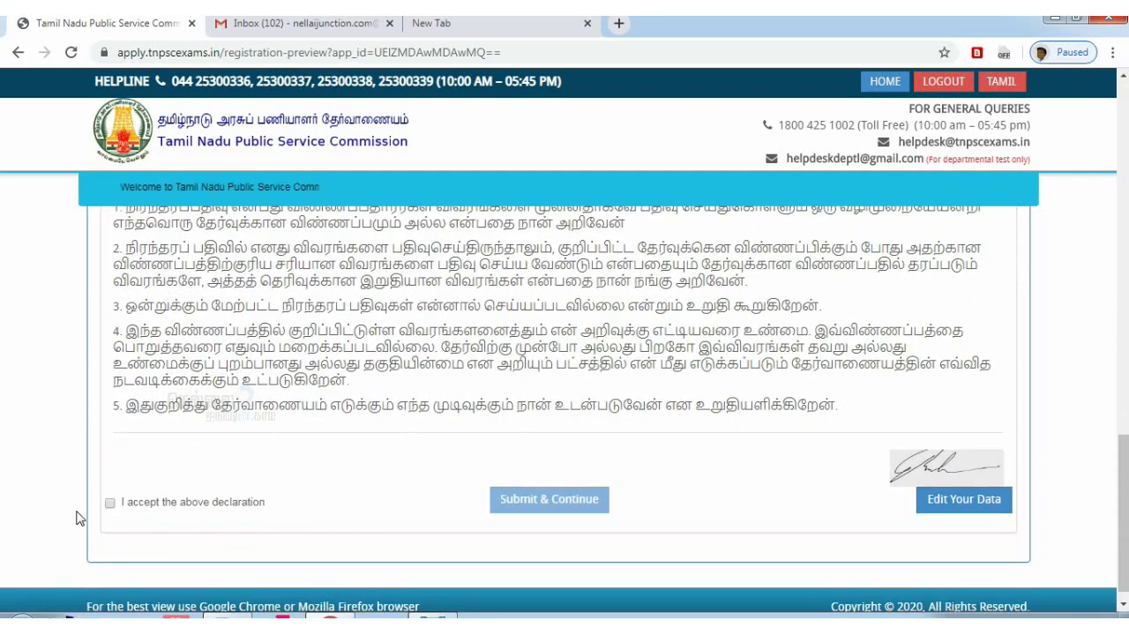
left_click(111, 505)
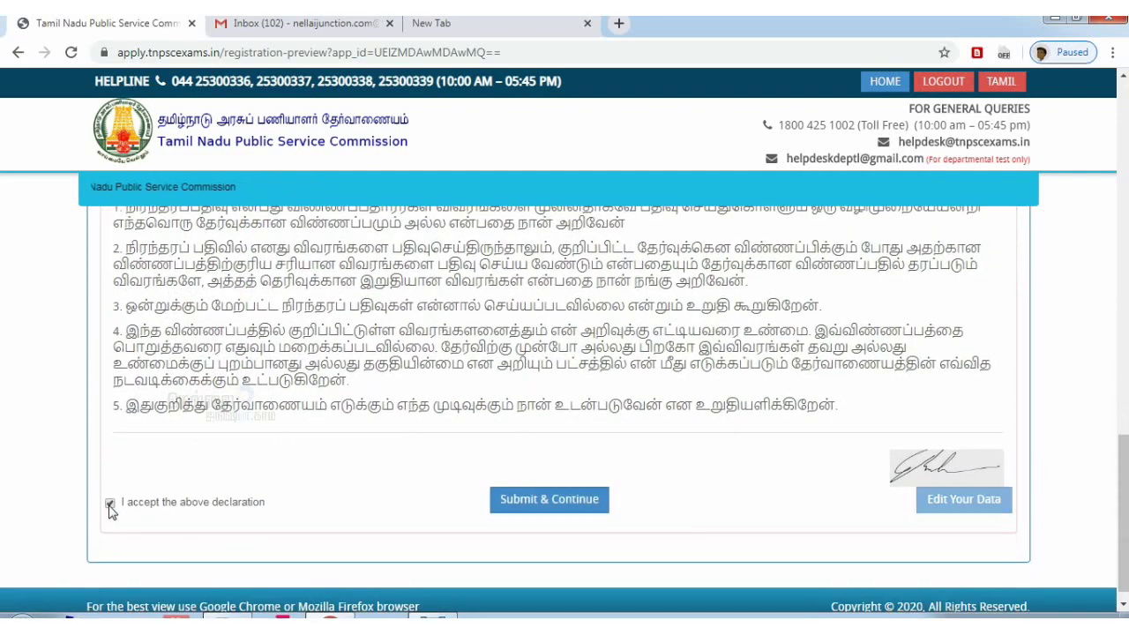
left_click(558, 515)
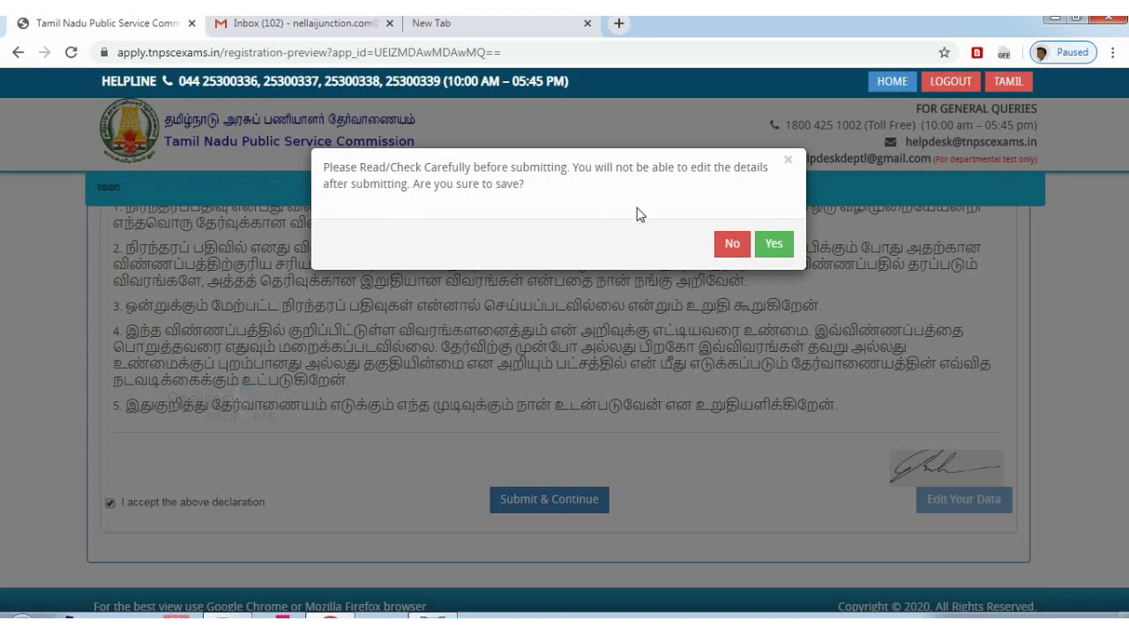
left_click(766, 245)
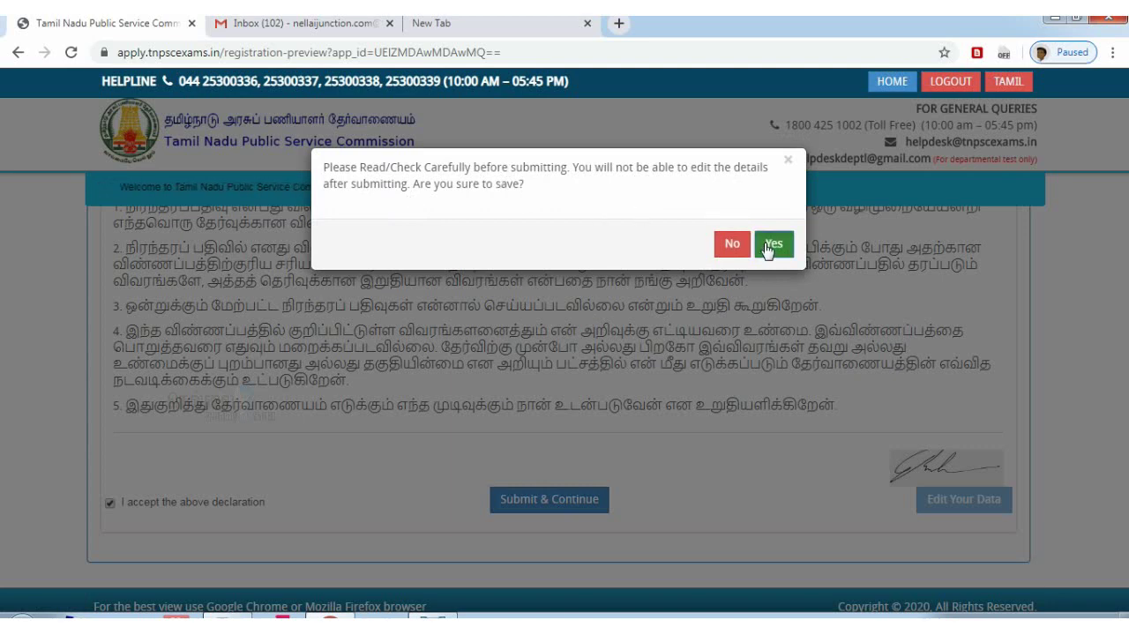
scroll(798, 482, "down", 15)
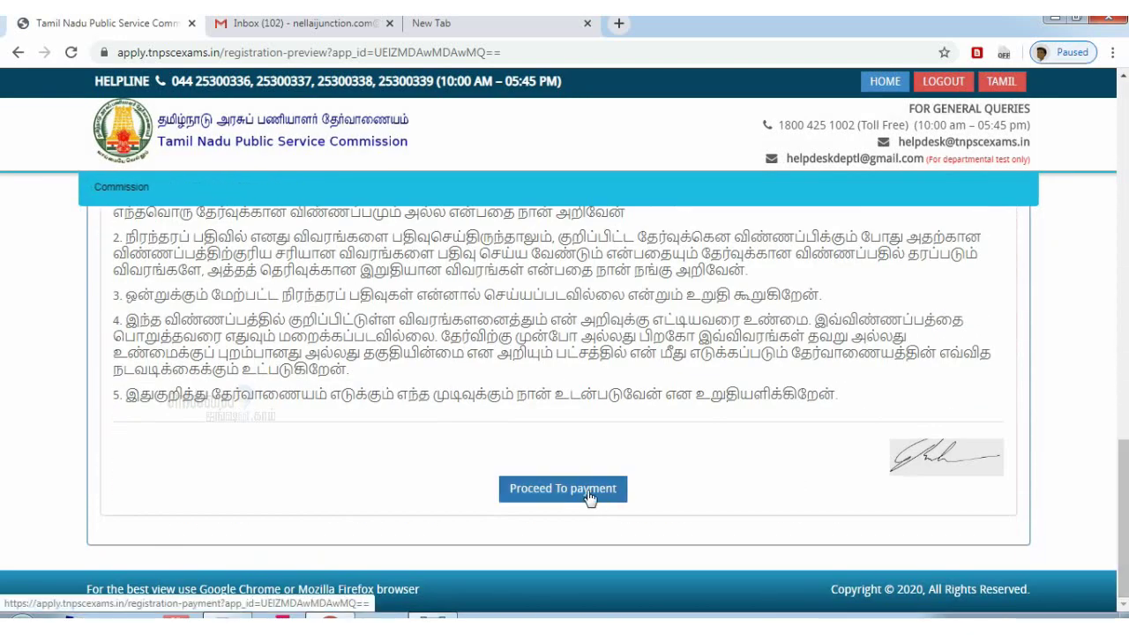
On the fee payment page, set the gateway to PAYMENTGATEWAY and the payment type to ONLINE
left_click(590, 496)
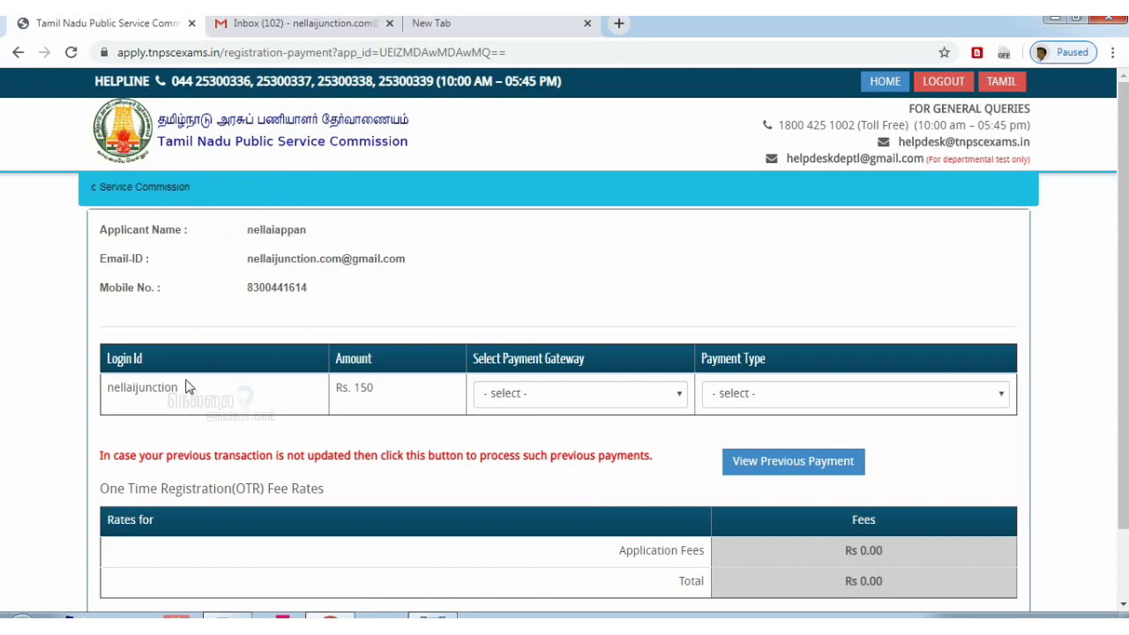
left_click(540, 398)
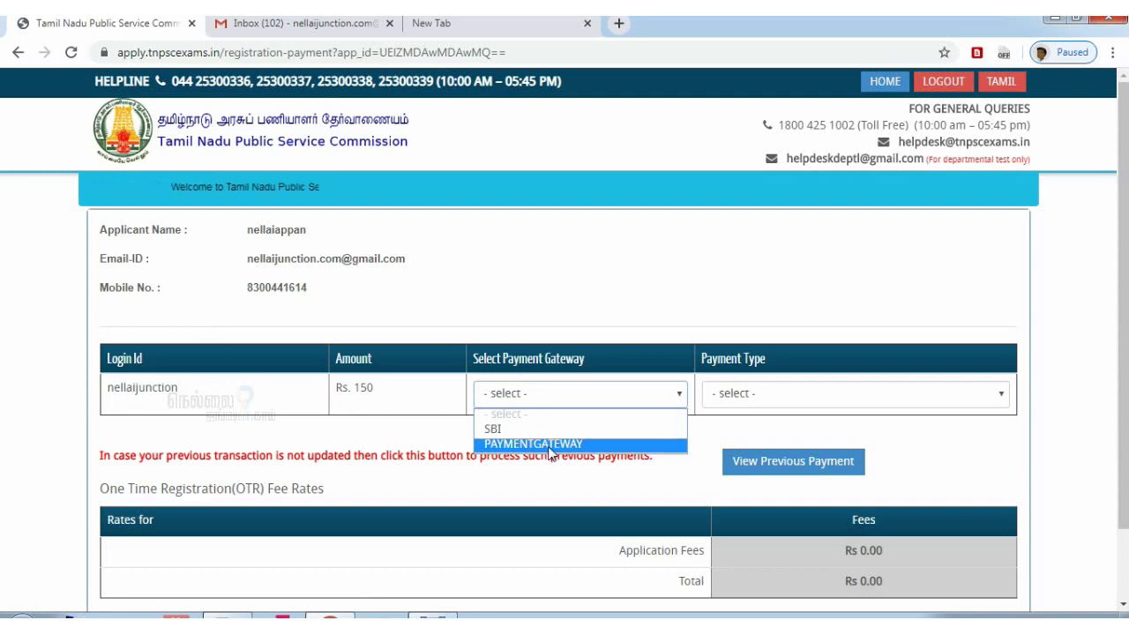
left_click(550, 446)
left_click(762, 398)
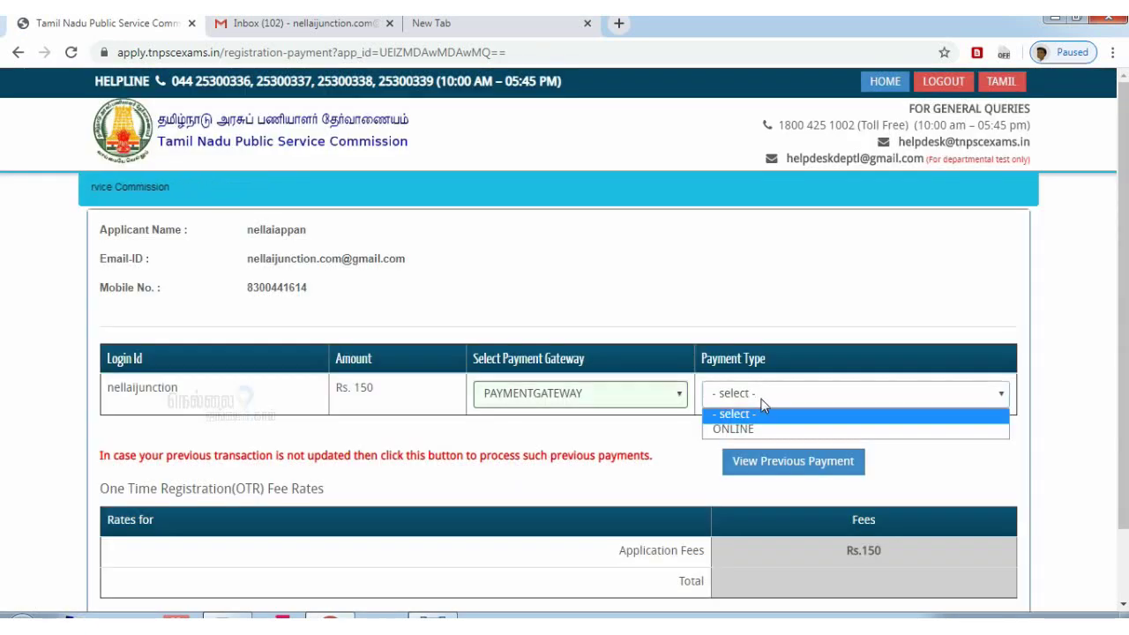
left_click(767, 430)
left_click(582, 397)
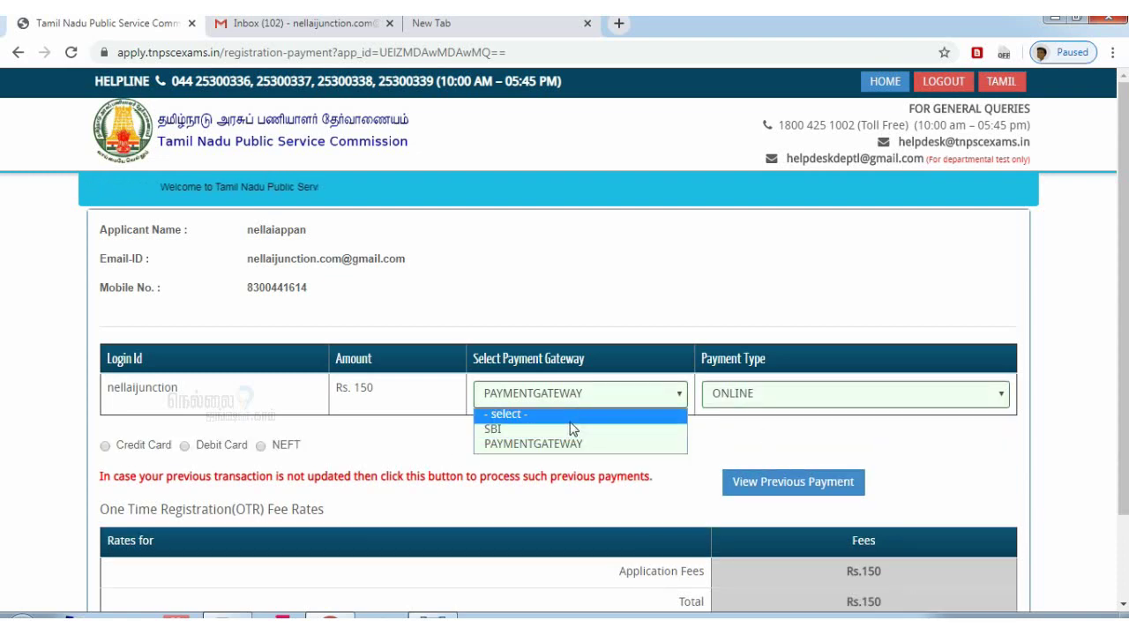
left_click(567, 428)
left_click(804, 396)
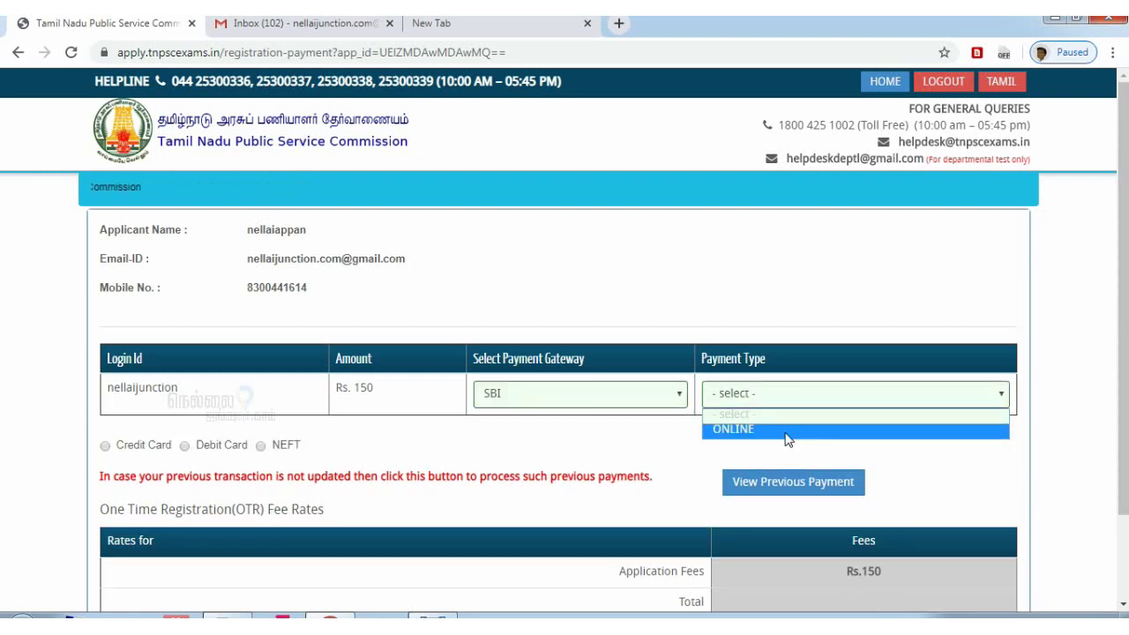
left_click(676, 398)
left_click(650, 444)
left_click(751, 398)
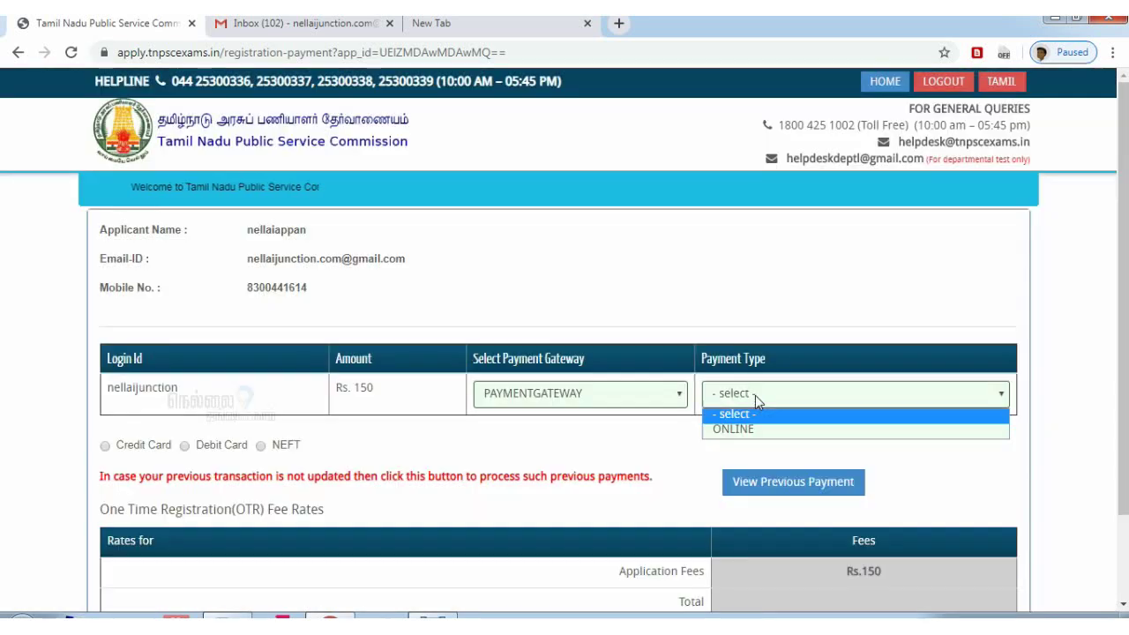
left_click(757, 430)
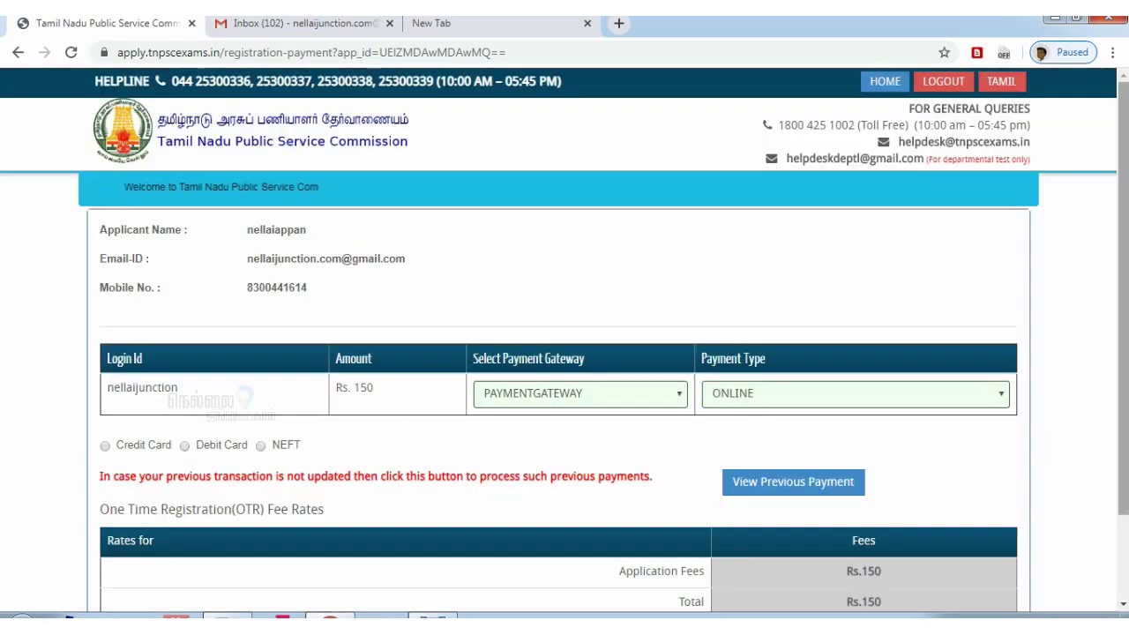
Pay the Rs.150.00 fee by Debit Card and submit the application
scroll(1123, 267, "down", 2)
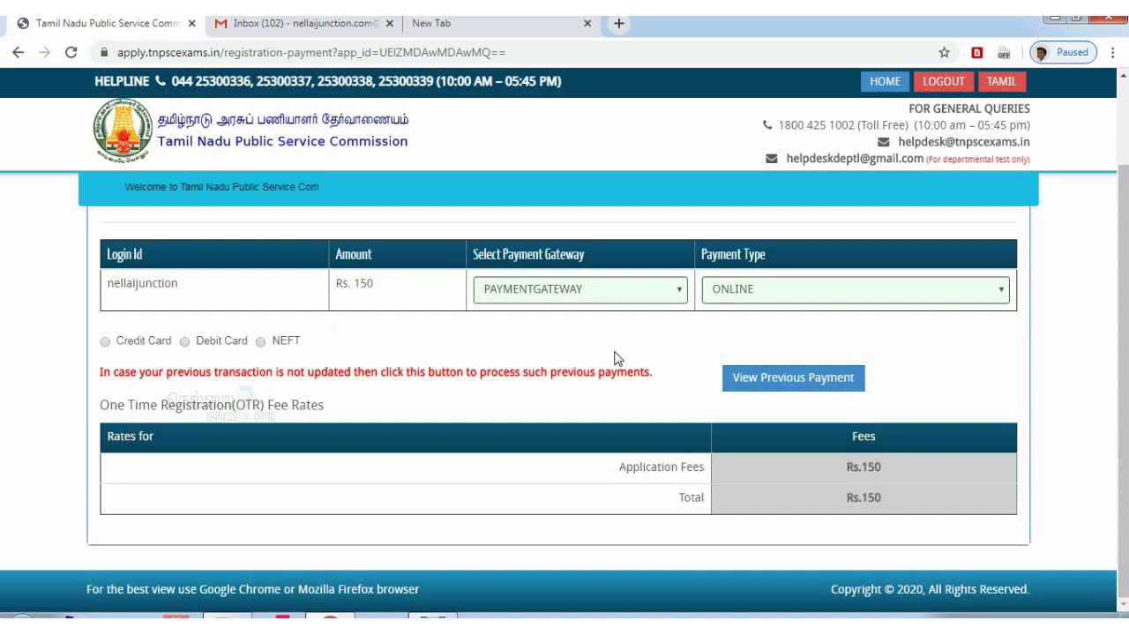
left_click(185, 342)
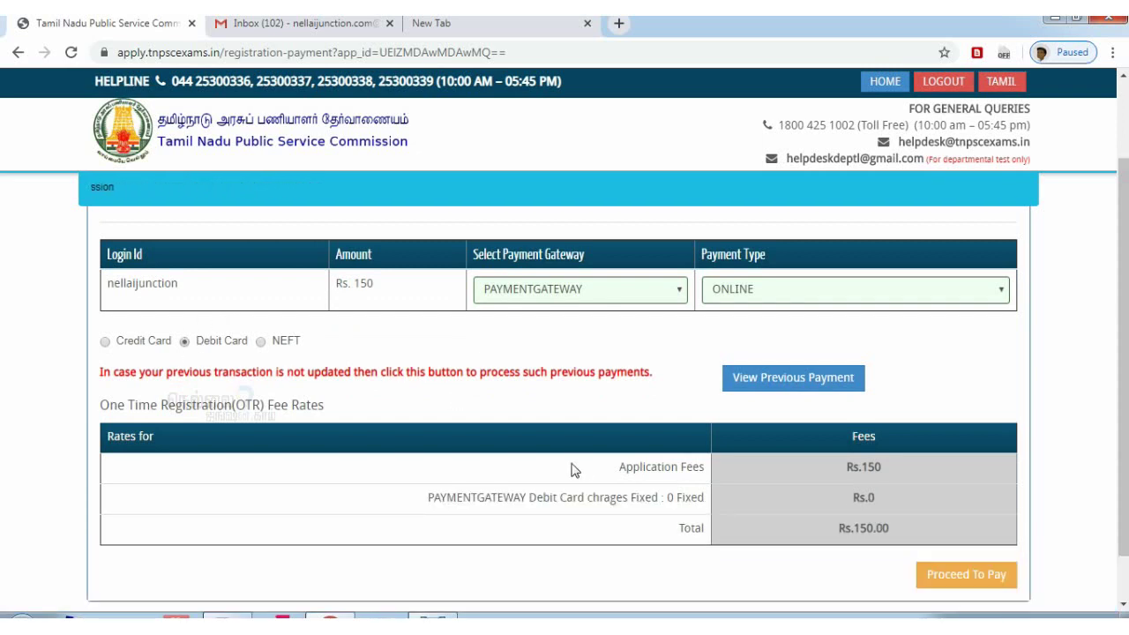
scroll(1126, 302, "down", 1)
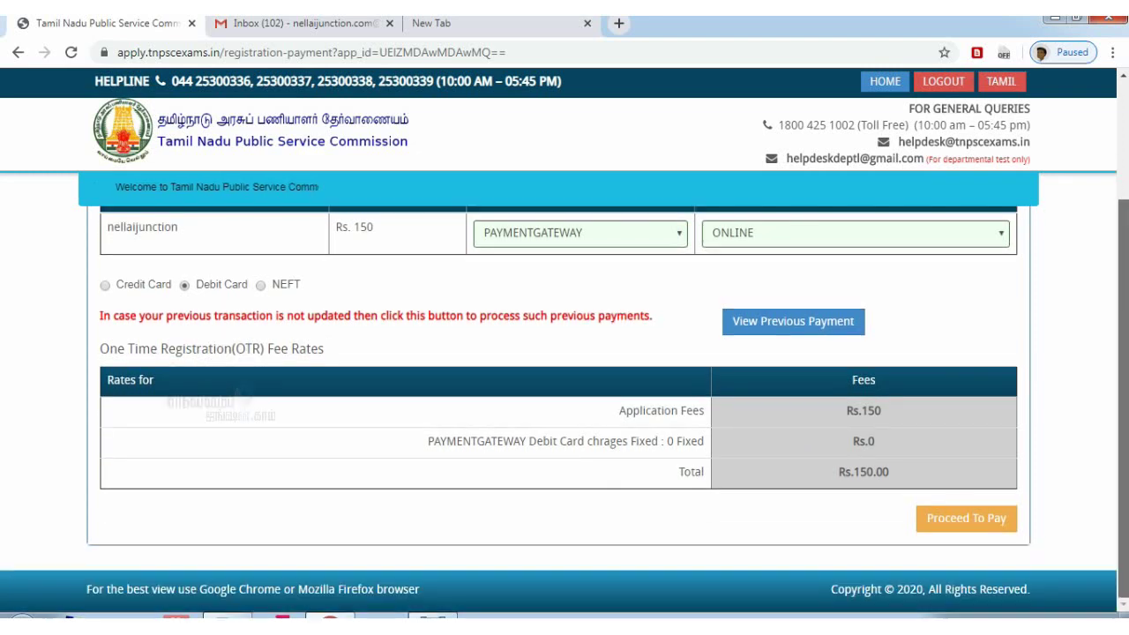
left_click(961, 525)
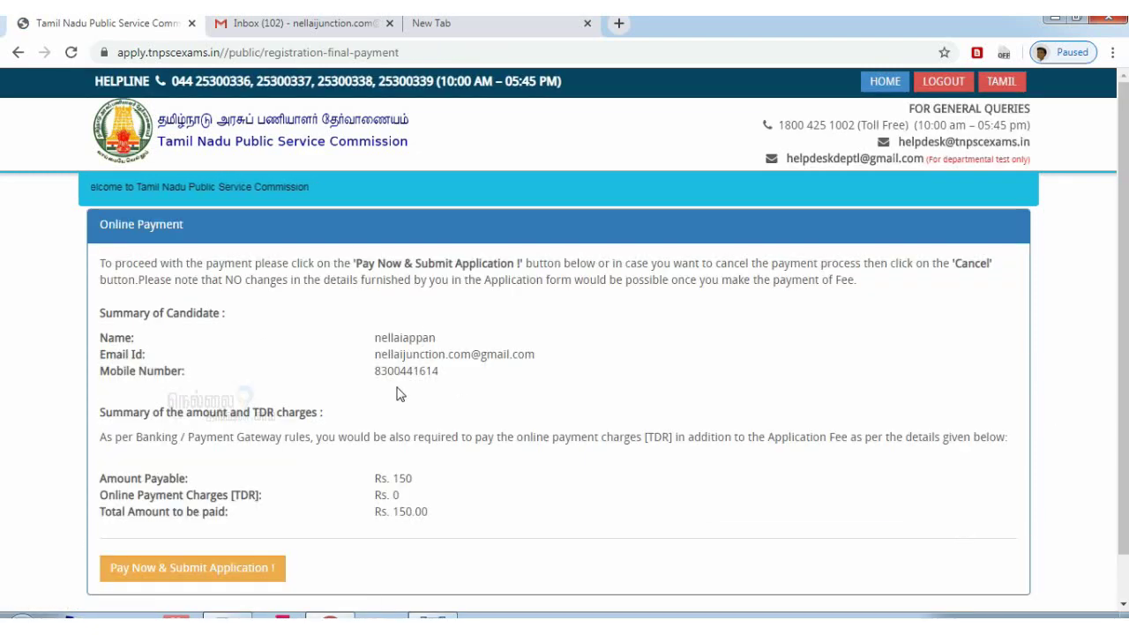
scroll(367, 467, "down", 1)
left_click(209, 522)
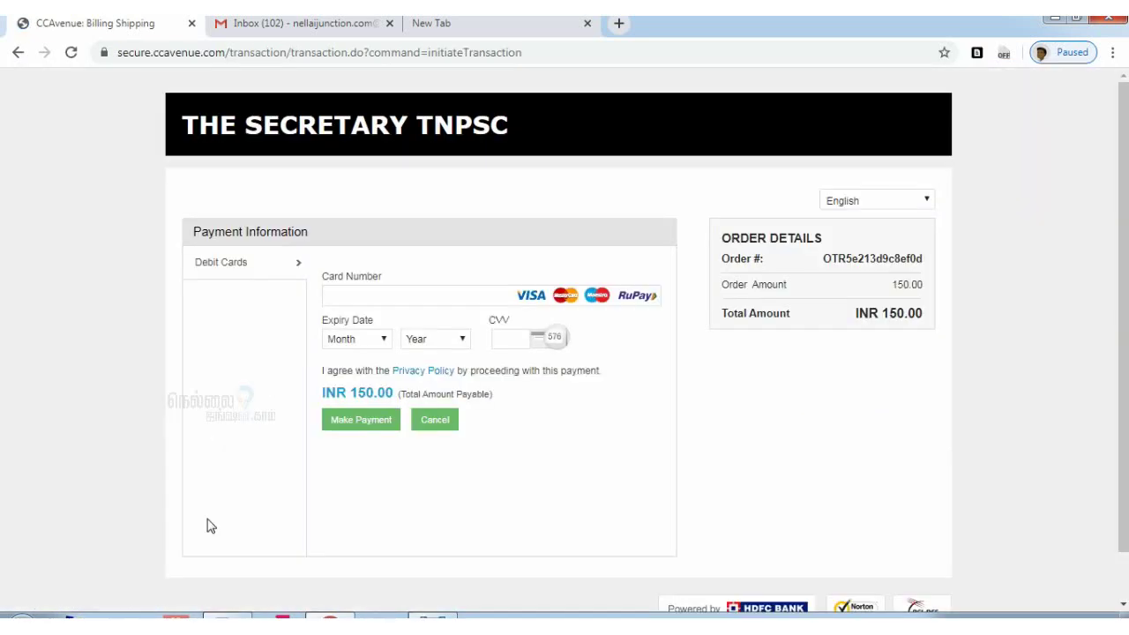
left_click(357, 296)
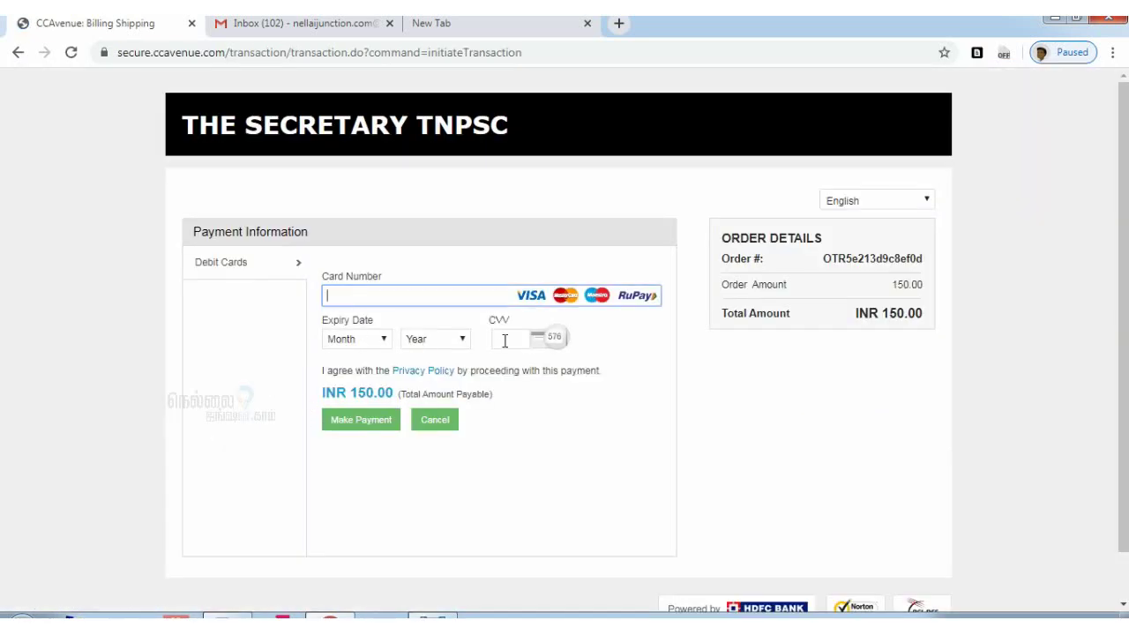